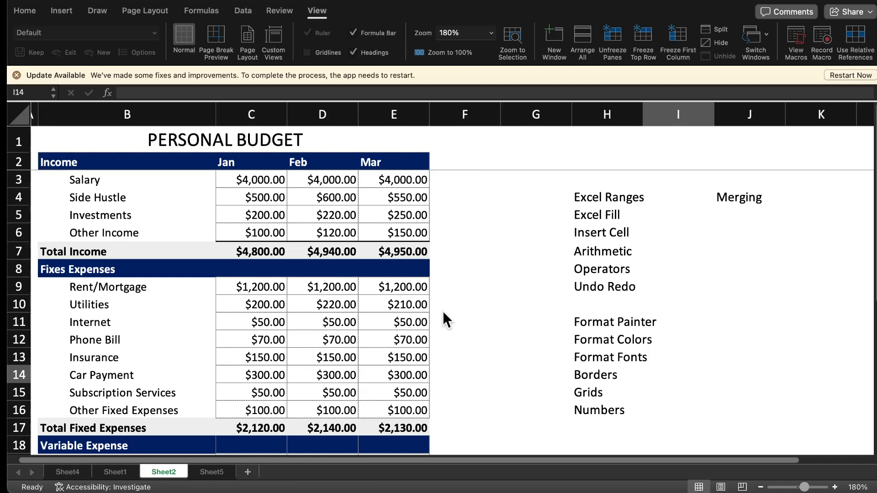
- Add a new worksheet after Sheet2 and enlarge its view to 130%
{"action": "left_click", "coordinate": [248, 472]}
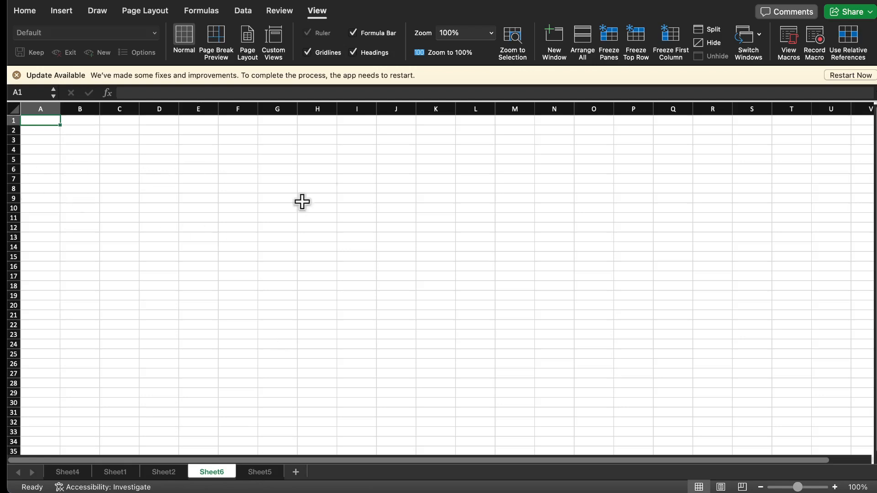
{"action": "left_click", "coordinate": [835, 487]}
{"action": "left_click", "coordinate": [835, 487]}
{"action": "left_click", "coordinate": [835, 488]}
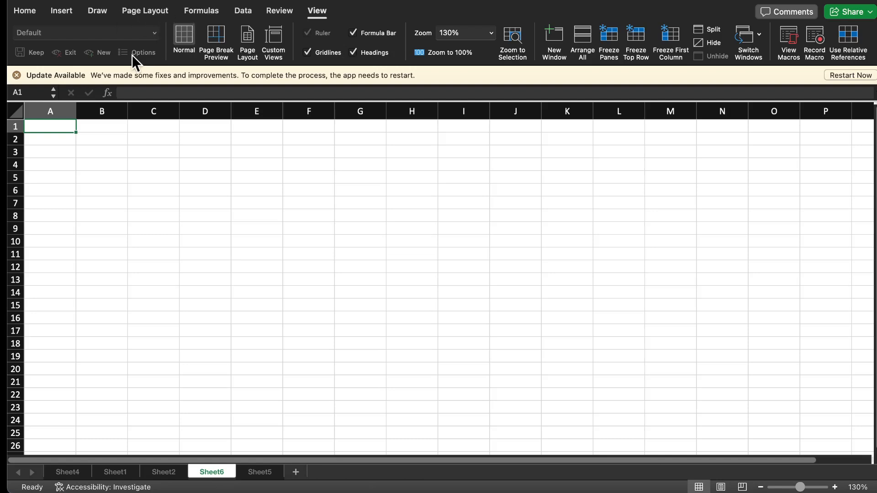
- Look through the Home, Insert, Draw, Page Layout, Formulas, Data, Review and View commands, ending back on the Home commands
{"action": "left_click", "coordinate": [32, 12]}
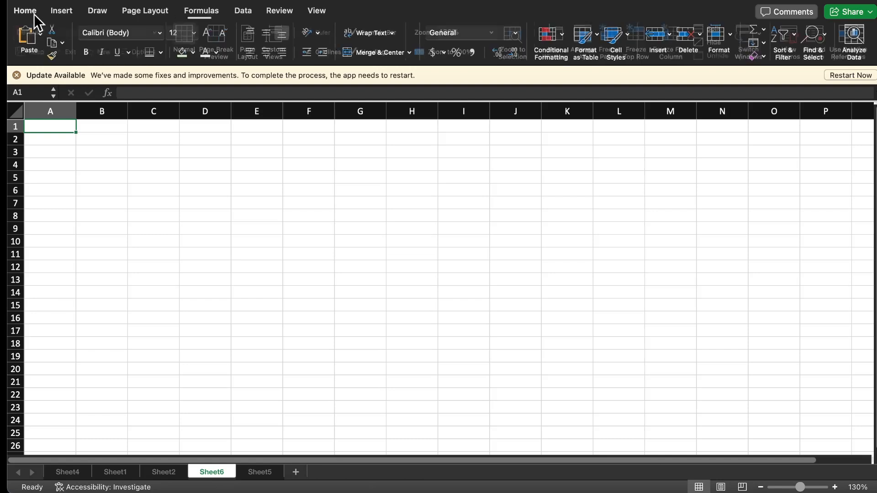
{"action": "left_click", "coordinate": [59, 13]}
{"action": "left_click", "coordinate": [98, 12]}
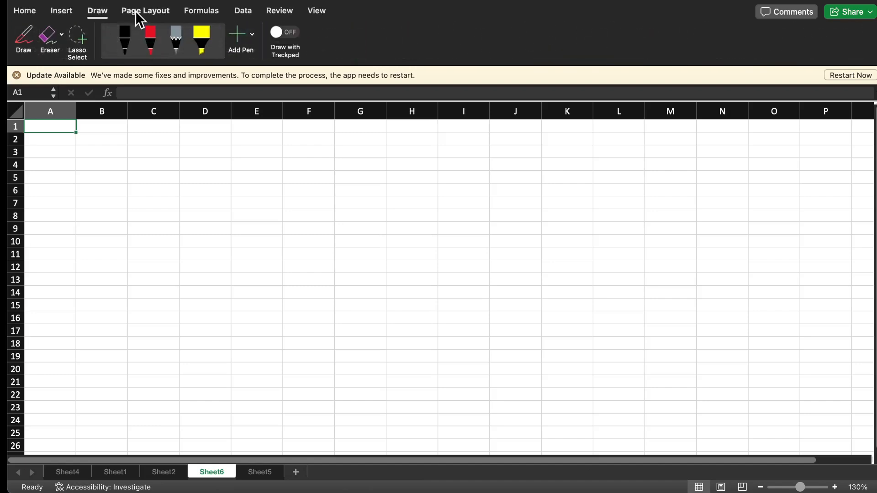
{"action": "left_click", "coordinate": [139, 12]}
{"action": "left_click", "coordinate": [200, 10]}
{"action": "left_click", "coordinate": [242, 11]}
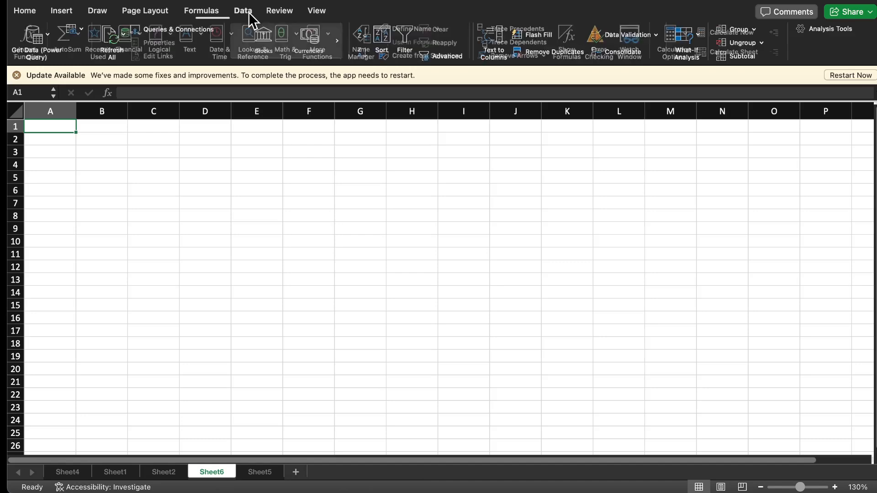
{"action": "left_click", "coordinate": [284, 12]}
{"action": "left_click", "coordinate": [322, 12]}
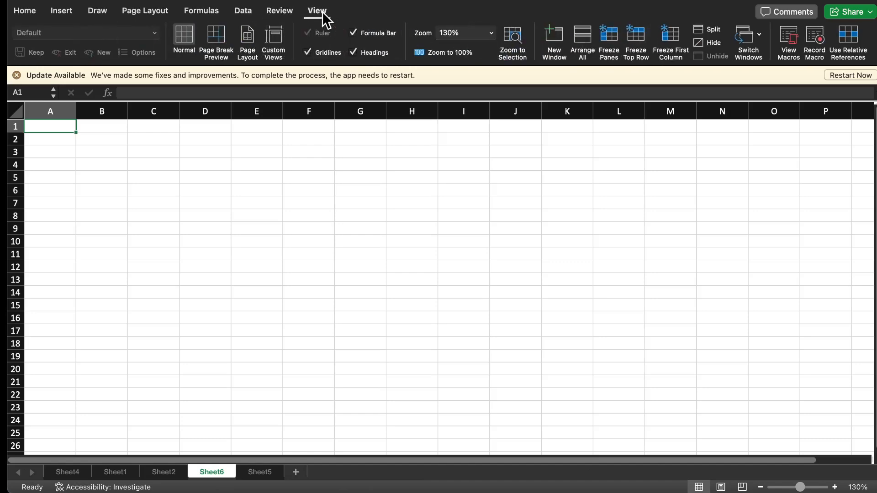
{"action": "left_click", "coordinate": [27, 13]}
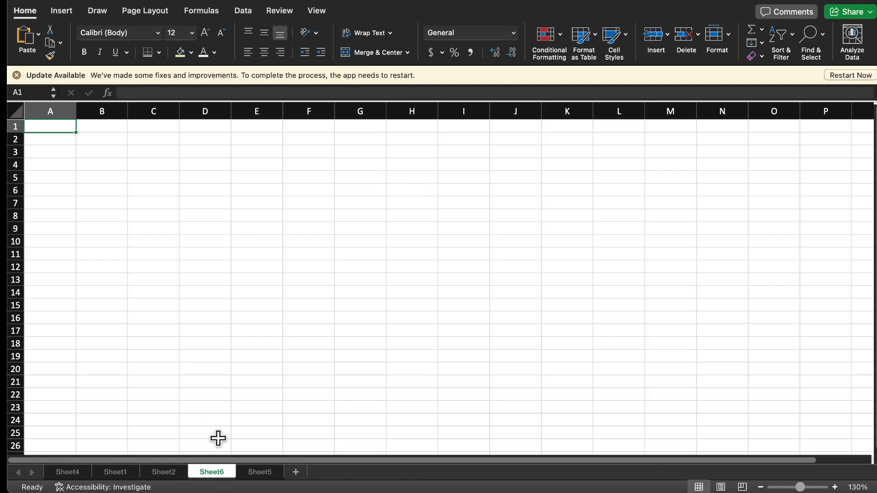
- Examine the finished personal budget on Sheet2, from the income rows down to the remaining balance
{"action": "left_click", "coordinate": [115, 473]}
{"action": "left_click", "coordinate": [156, 473]}
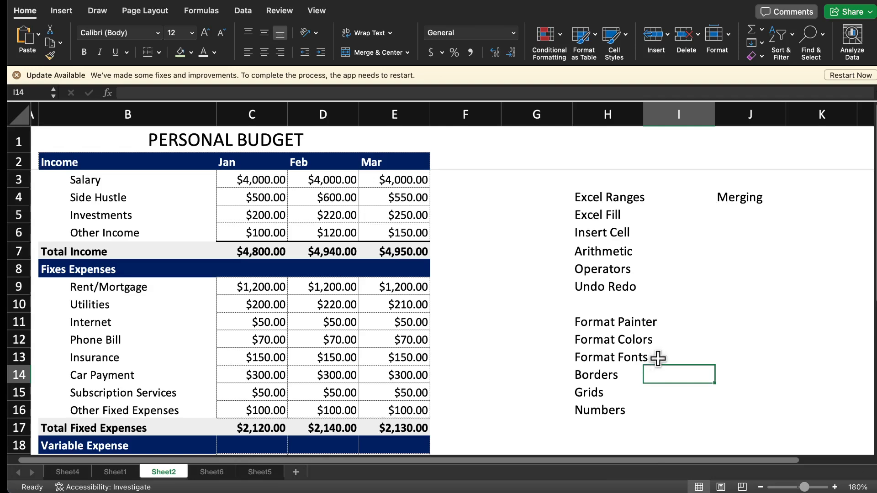
{"action": "left_click", "coordinate": [629, 375]}
{"action": "left_click", "coordinate": [672, 386]}
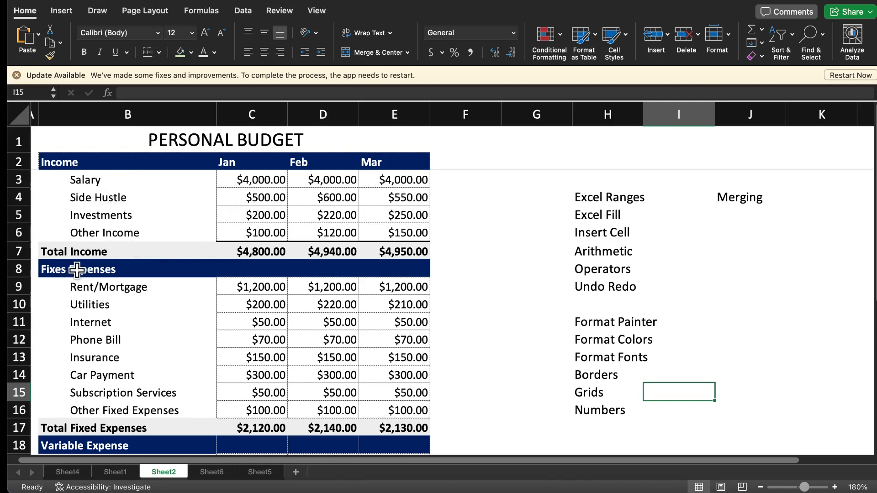
{"action": "scroll", "coordinate": [117, 272], "scroll_direction": "down", "scroll_amount": 3}
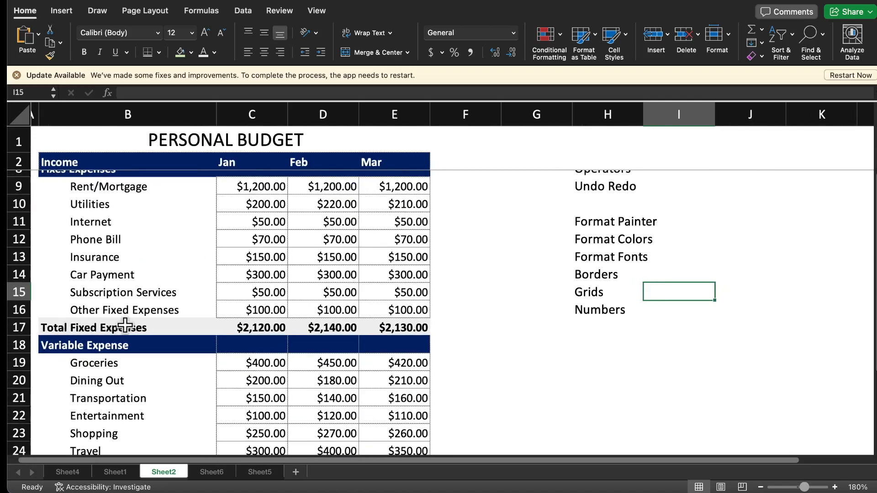
{"action": "scroll", "coordinate": [127, 325], "scroll_direction": "down", "scroll_amount": 2}
{"action": "scroll", "coordinate": [128, 325], "scroll_direction": "down", "scroll_amount": 5}
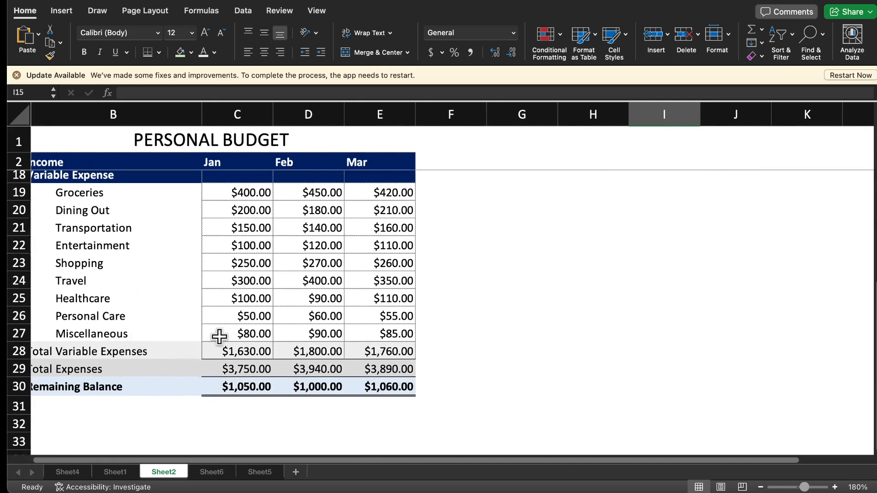
{"action": "scroll", "coordinate": [183, 351], "scroll_direction": "left", "scroll_amount": 1}
{"action": "scroll", "coordinate": [186, 351], "scroll_direction": "left", "scroll_amount": 1}
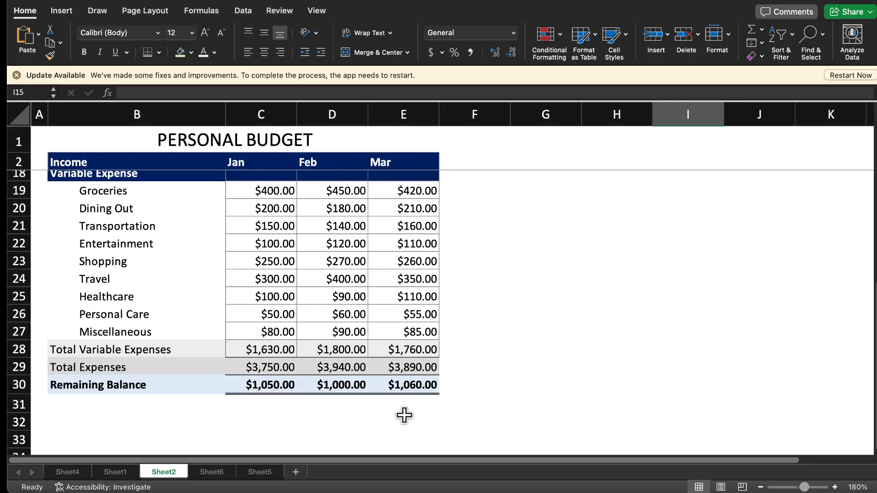
{"action": "scroll", "coordinate": [239, 365], "scroll_direction": "up", "scroll_amount": 5}
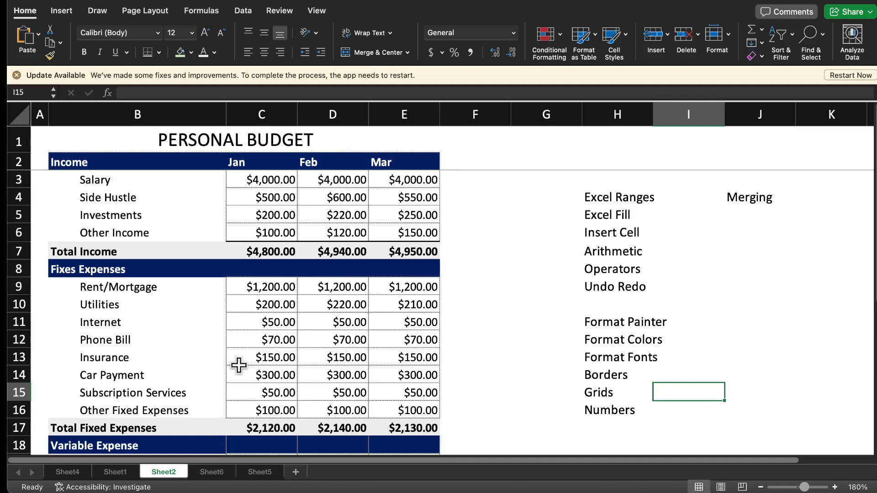
- Add a new worksheet after Sheet5 and enlarge its view to 170%
{"action": "left_click", "coordinate": [260, 475]}
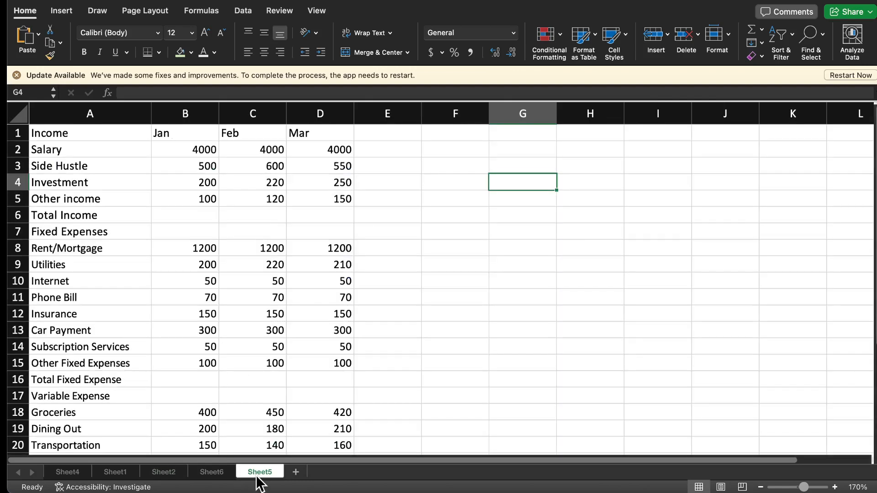
{"action": "left_click", "coordinate": [295, 472]}
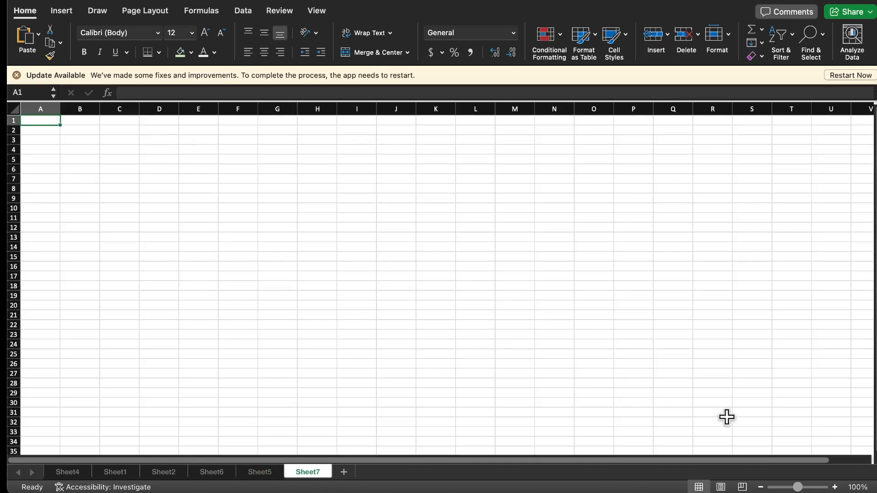
{"action": "left_click", "coordinate": [835, 487]}
{"action": "left_click", "coordinate": [835, 488]}
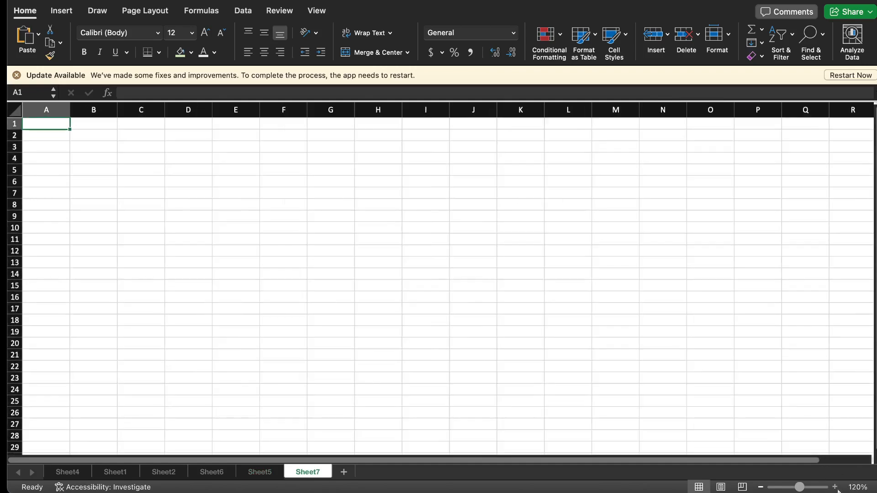
{"action": "left_click", "coordinate": [835, 487]}
{"action": "left_click", "coordinate": [835, 487]}
{"action": "left_click", "coordinate": [835, 487]}
{"action": "left_click", "coordinate": [835, 487]}
{"action": "left_click", "coordinate": [835, 488]}
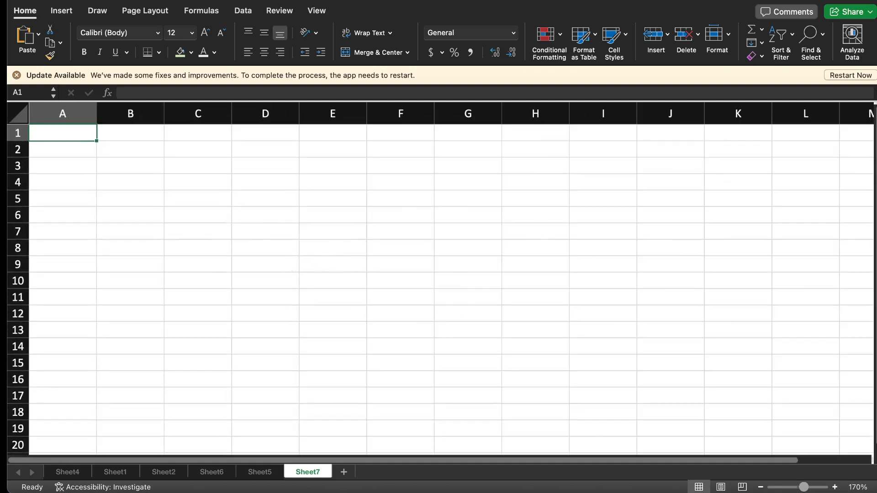
- Enter the labels Income in cell A1 and Salary in cell A2 of the blank sheet
{"action": "left_click", "coordinate": [69, 133]}
{"action": "type", "text": "Inco"}
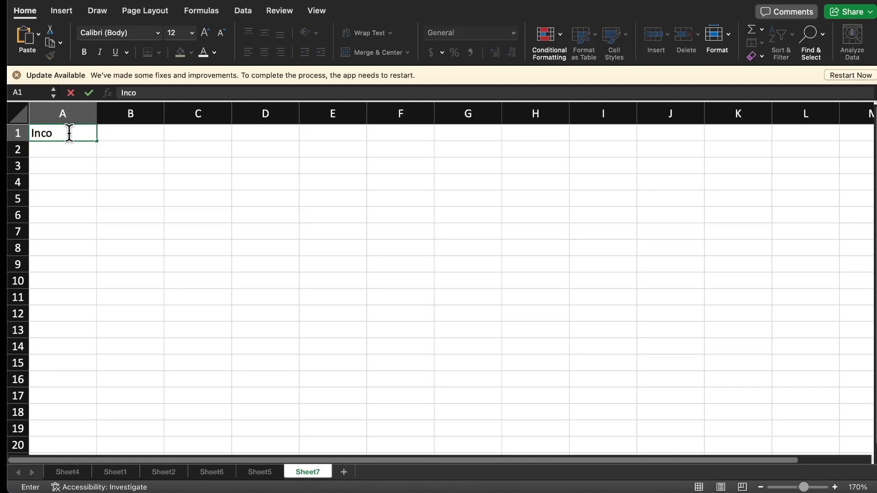
{"action": "type", "text": "me"}
{"action": "key", "text": "Return"}
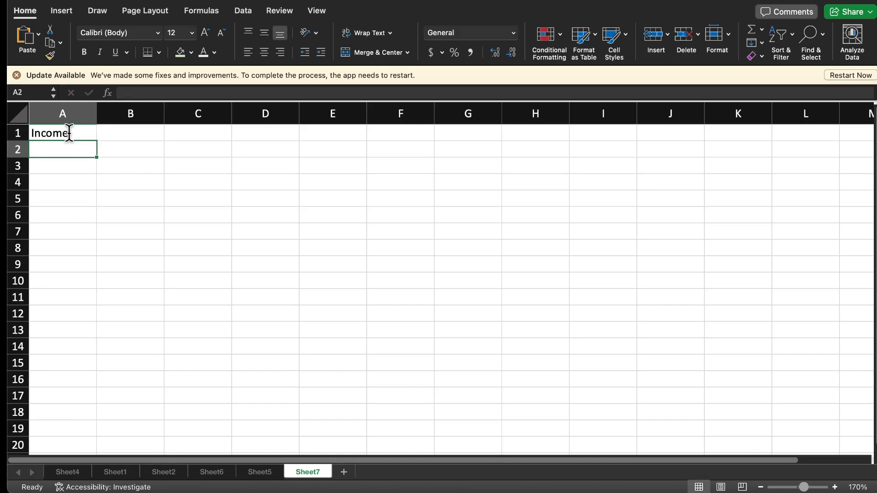
{"action": "type", "text": "Salary"}
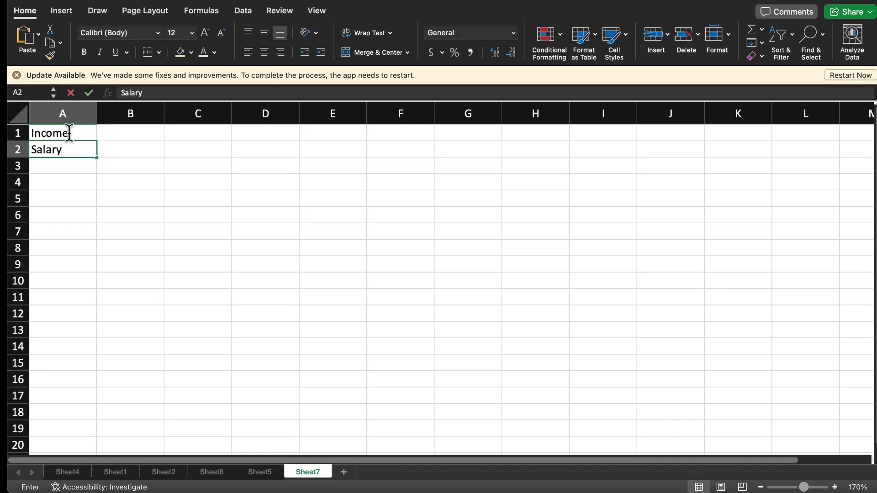
{"action": "key", "text": "Return"}
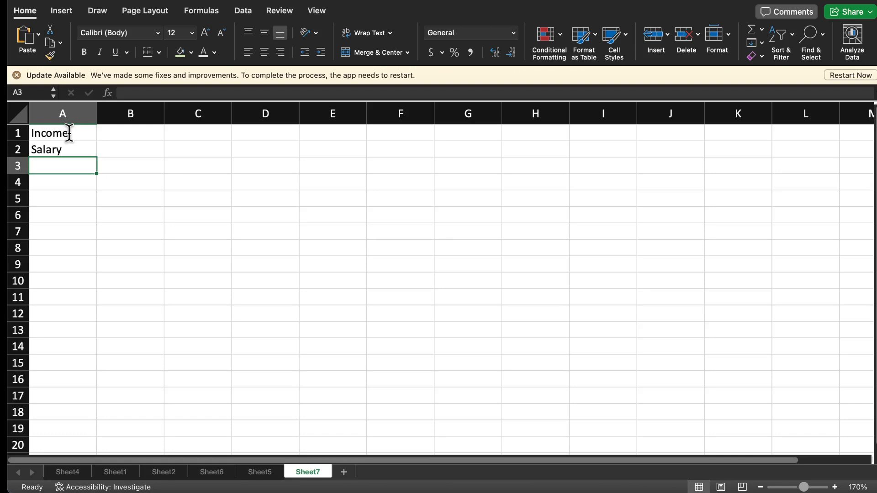
- Enter the label Side Hustle in cell A3, correcting its spelling
{"action": "type", "text": "Side H"}
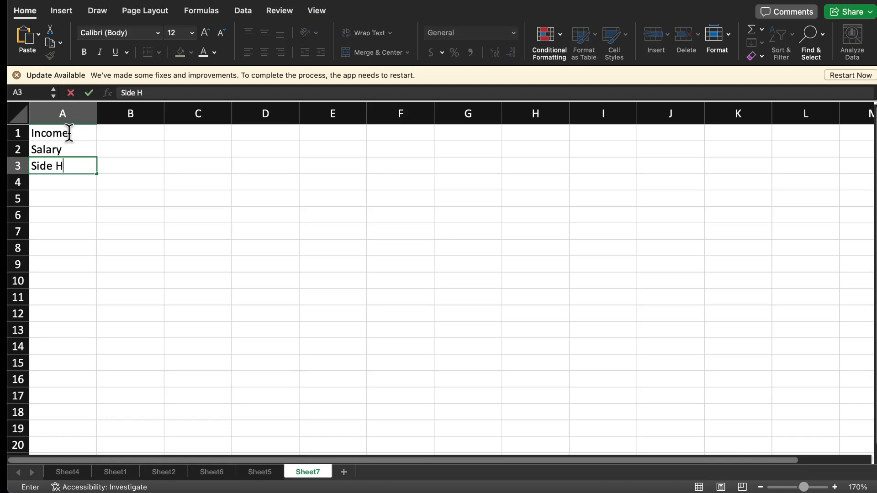
{"action": "type", "text": "usttle"}
{"action": "key", "text": "ctrl+Return"}
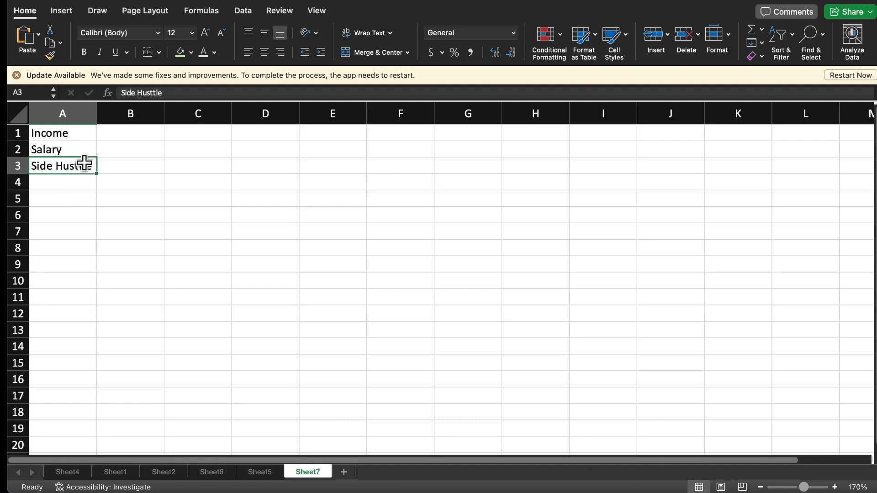
{"action": "double_click", "coordinate": [82, 165]}
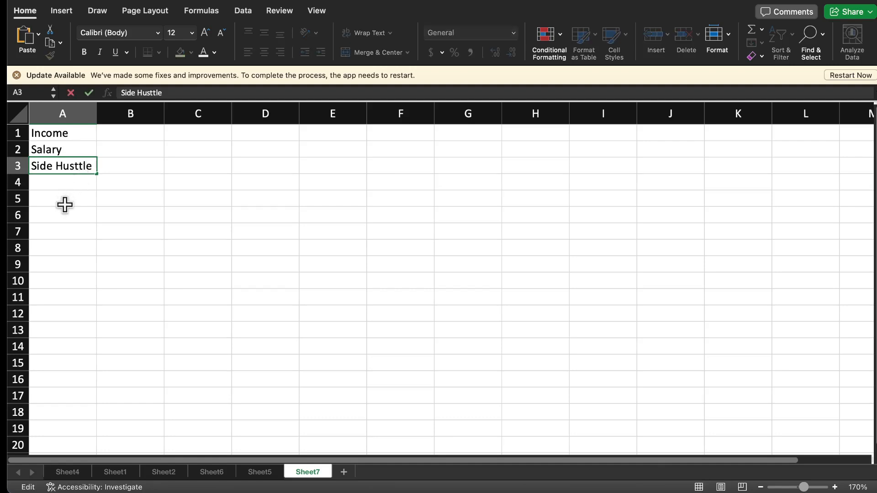
{"action": "key", "text": "BackSpace"}
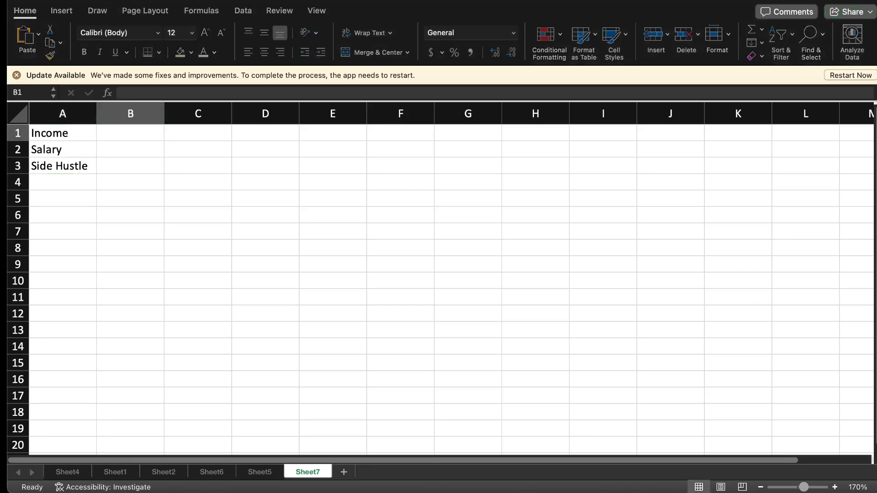
- Enter Jan in cell B1 and autofill the month headings across to D1
{"action": "left_click", "coordinate": [133, 133]}
{"action": "type", "text": "Jan"}
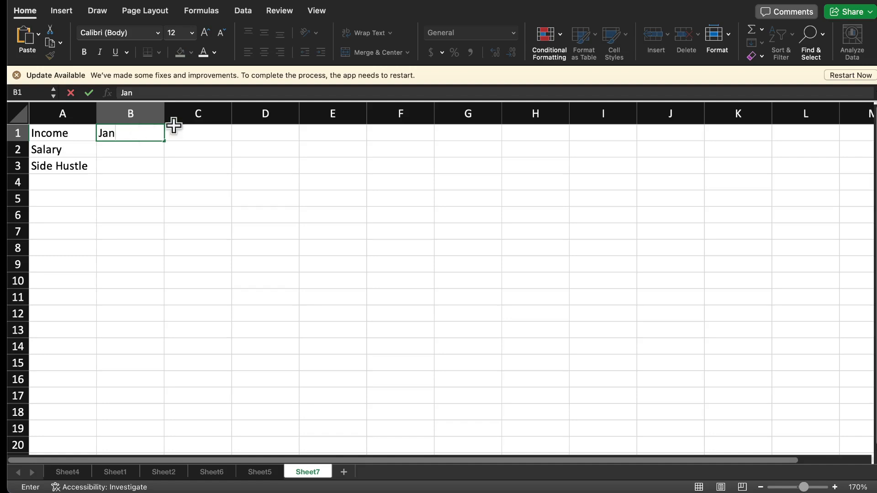
{"action": "left_click", "coordinate": [192, 133]}
{"action": "left_click", "coordinate": [258, 139]}
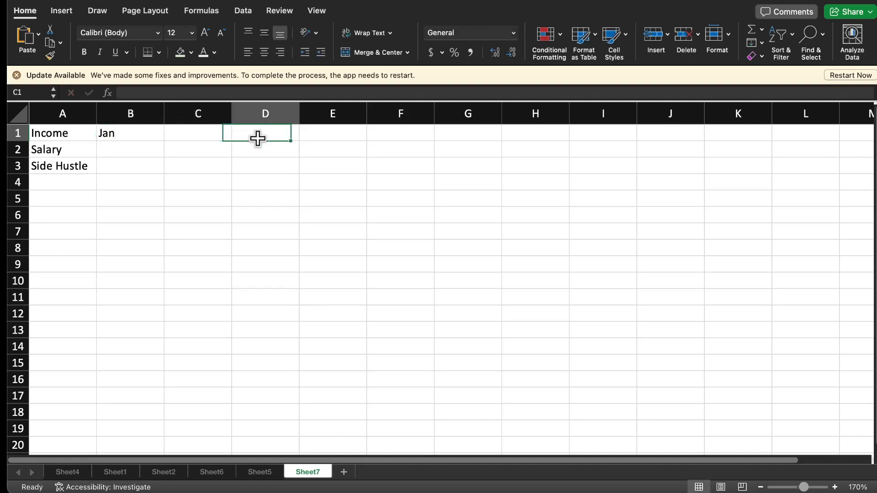
{"action": "left_click", "coordinate": [327, 137]}
{"action": "left_click", "coordinate": [404, 134]}
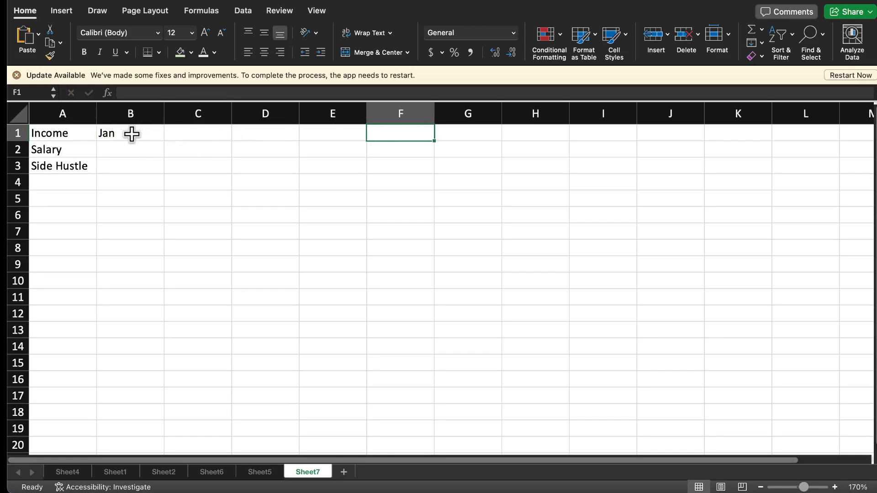
{"action": "left_click", "coordinate": [132, 134]}
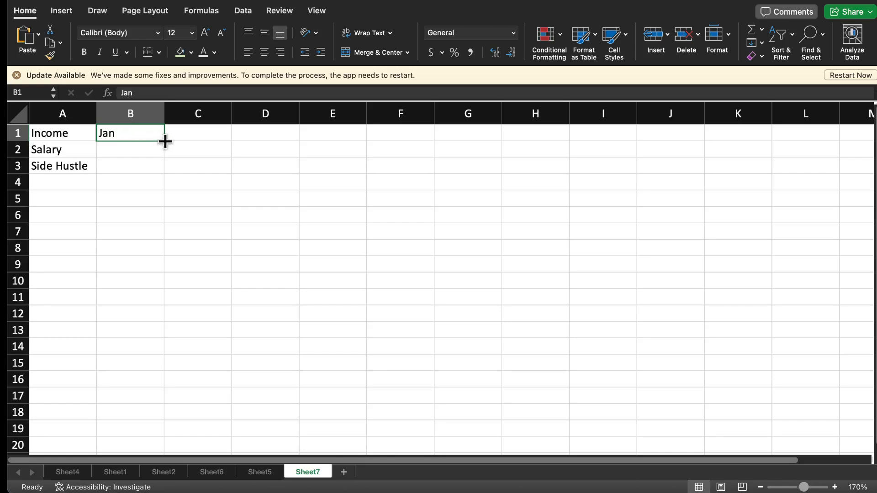
{"action": "left_click_drag", "start_coordinate": [165, 142], "coordinate": [277, 143]}
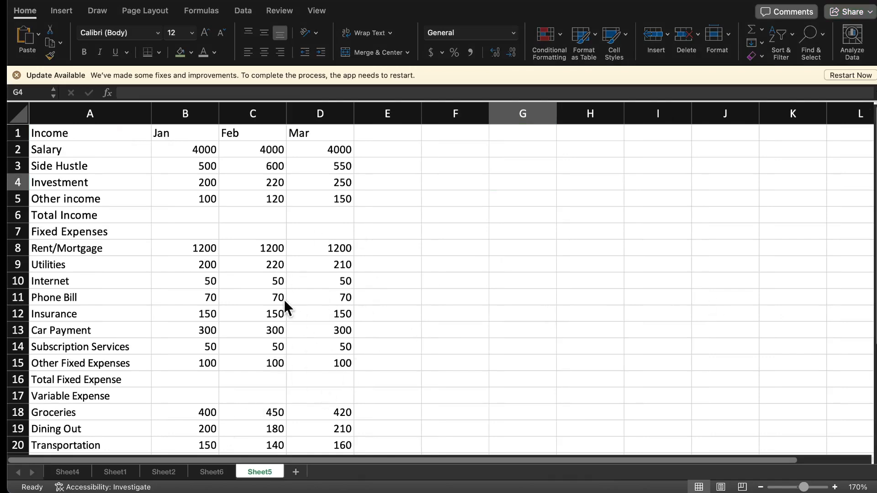
- Open Sheet2 with the finished personal budget and the topic list
{"action": "left_click", "coordinate": [207, 475]}
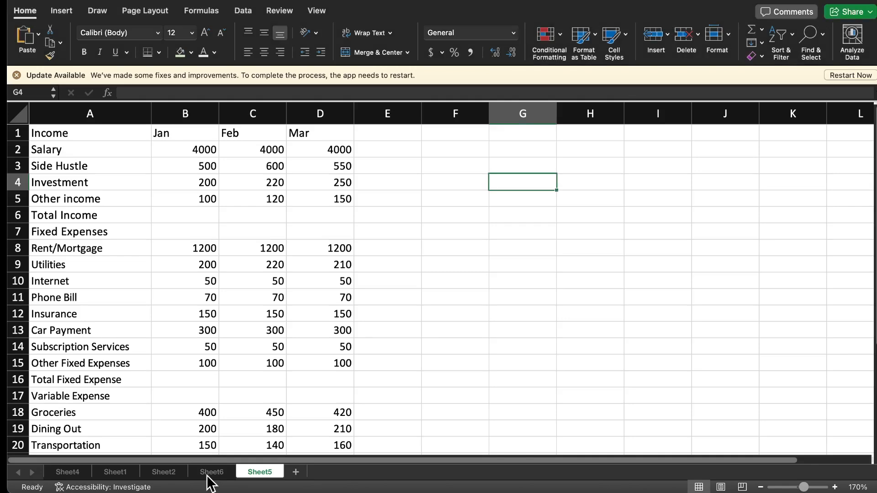
{"action": "left_click", "coordinate": [208, 475]}
{"action": "left_click", "coordinate": [169, 473]}
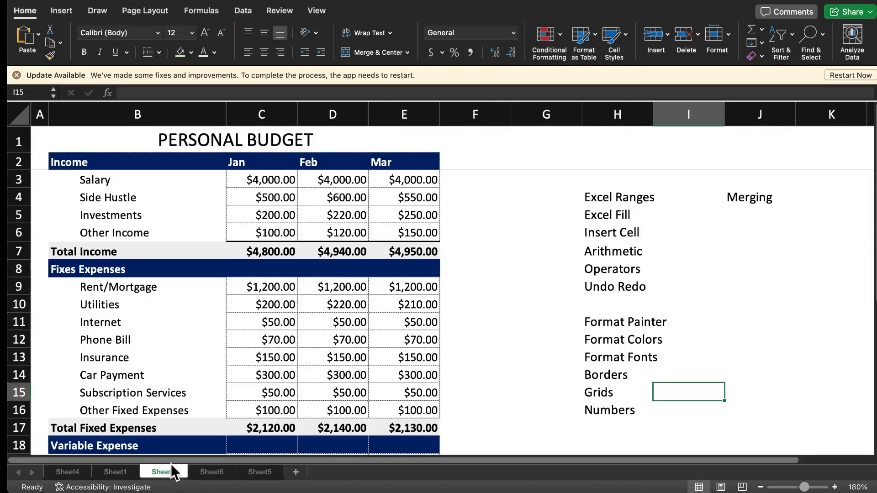
{"action": "left_click_drag", "start_coordinate": [579, 191], "coordinate": [740, 298]}
{"action": "left_click", "coordinate": [740, 302]}
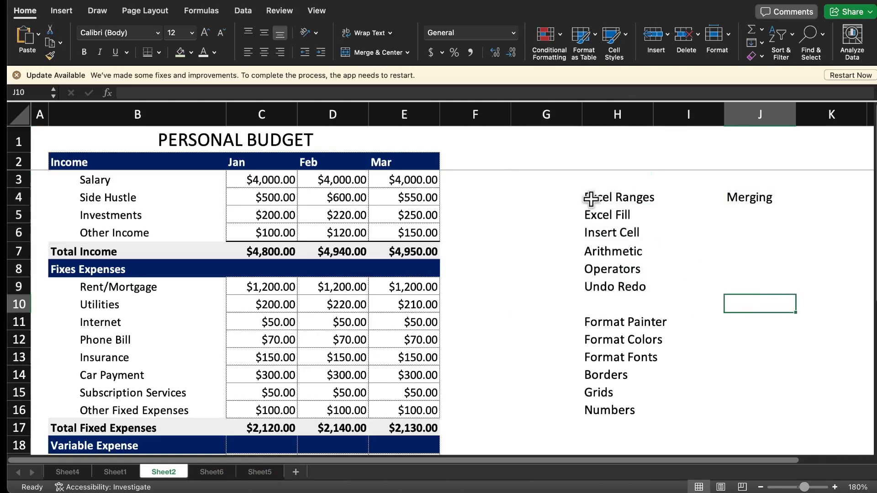
{"action": "left_click_drag", "start_coordinate": [591, 199], "coordinate": [725, 414]}
{"action": "key", "text": "super+c"}
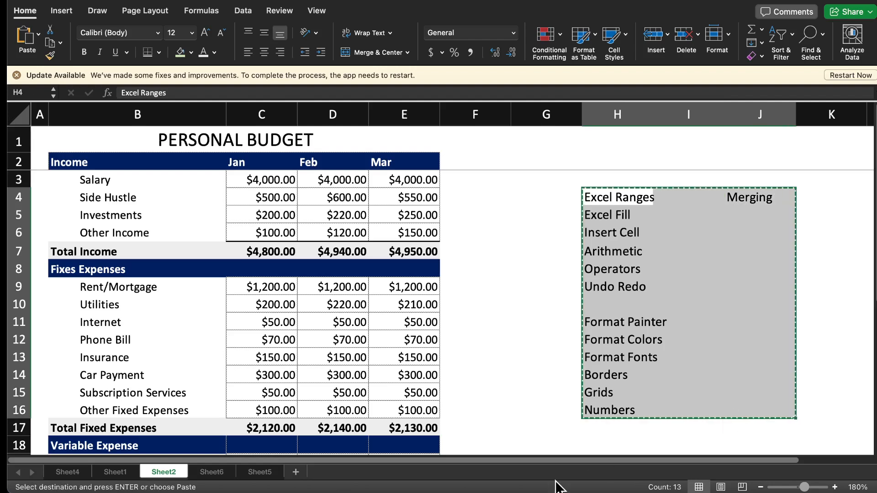
{"action": "left_click", "coordinate": [544, 373]}
{"action": "left_click", "coordinate": [565, 180]}
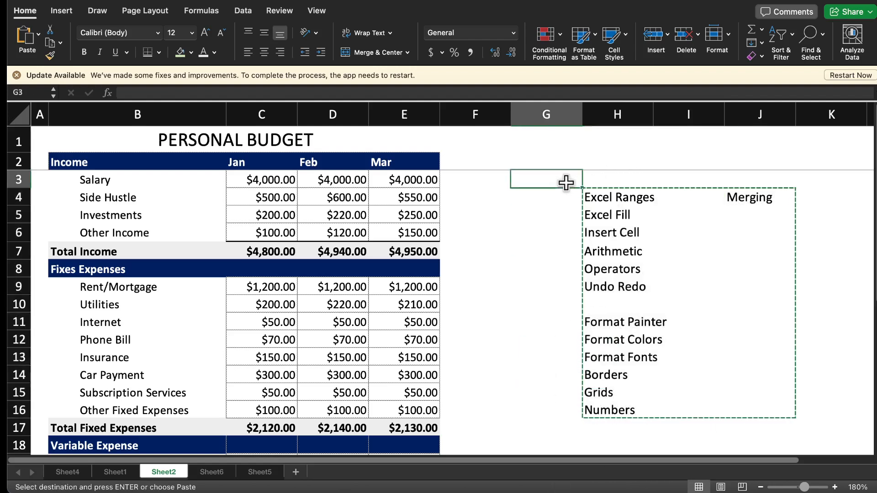
{"action": "key", "text": "Escape"}
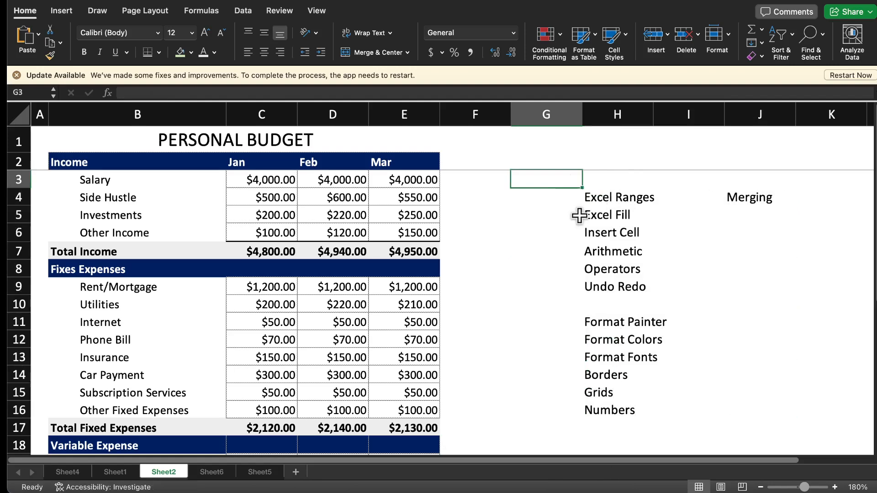
- Copy the topic list in H4:J16 of Sheet2 and paste it into Sheet5 starting at cell G4
{"action": "left_click", "coordinate": [598, 198]}
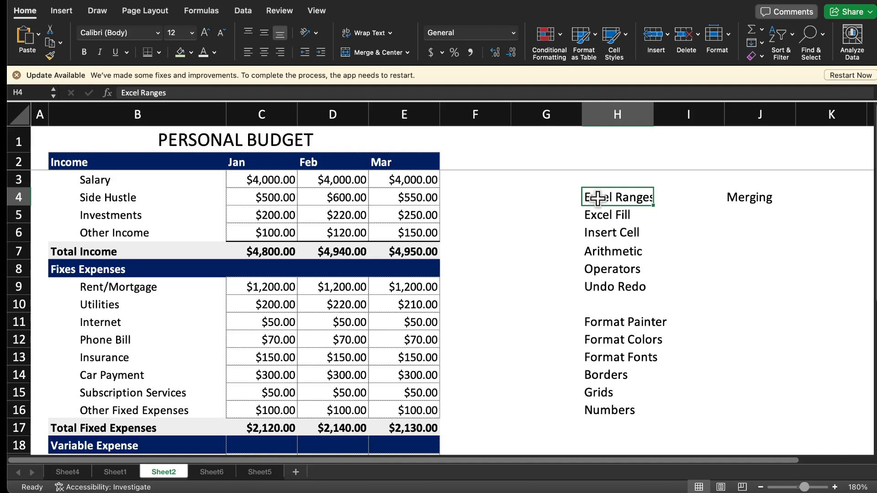
{"action": "left_click_drag", "start_coordinate": [597, 197], "coordinate": [762, 408]}
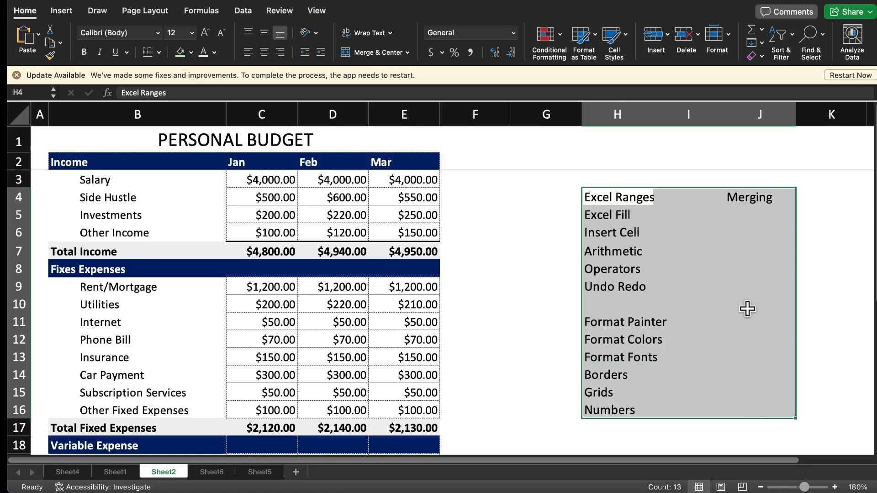
{"action": "key", "text": "super+c"}
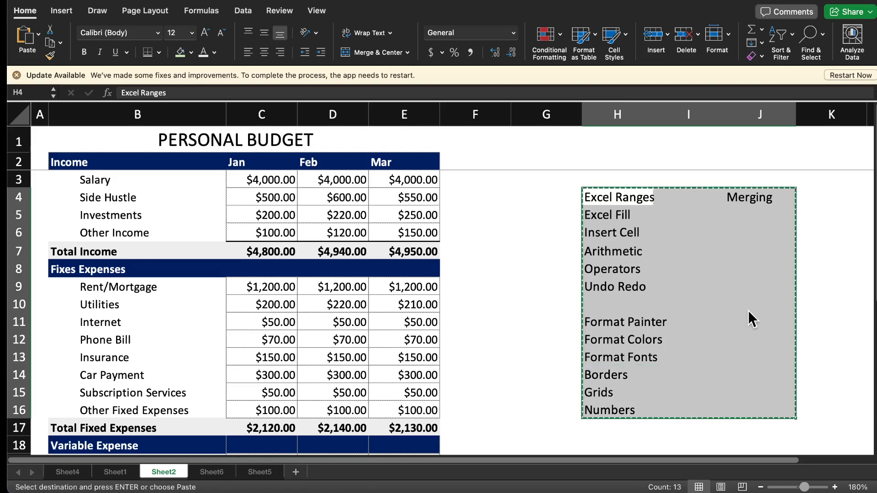
{"action": "left_click", "coordinate": [268, 479]}
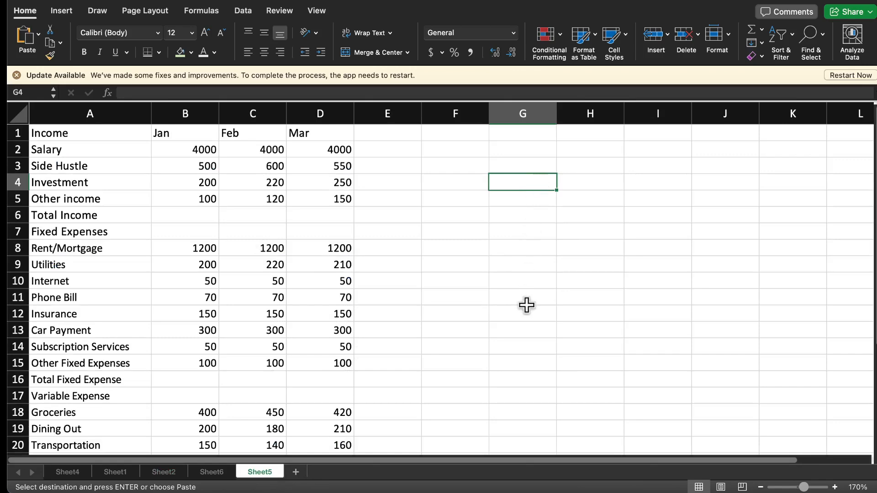
{"action": "key", "text": "ctrl+v"}
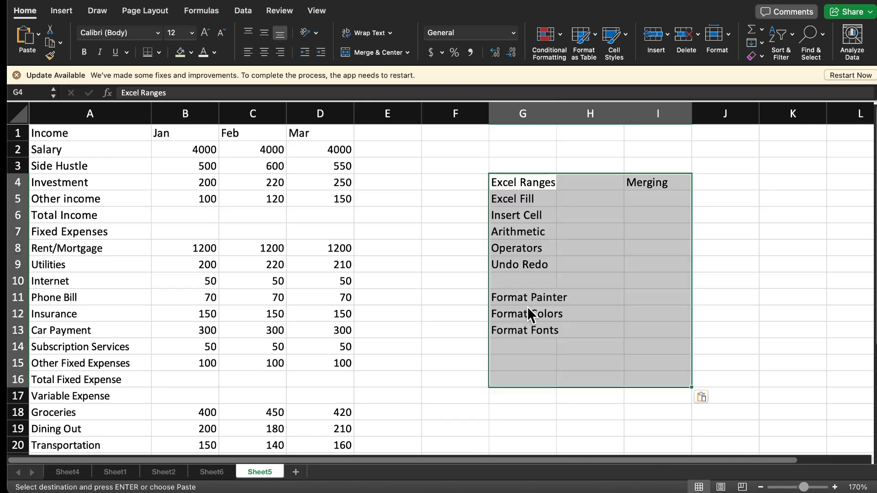
{"action": "left_click", "coordinate": [700, 245]}
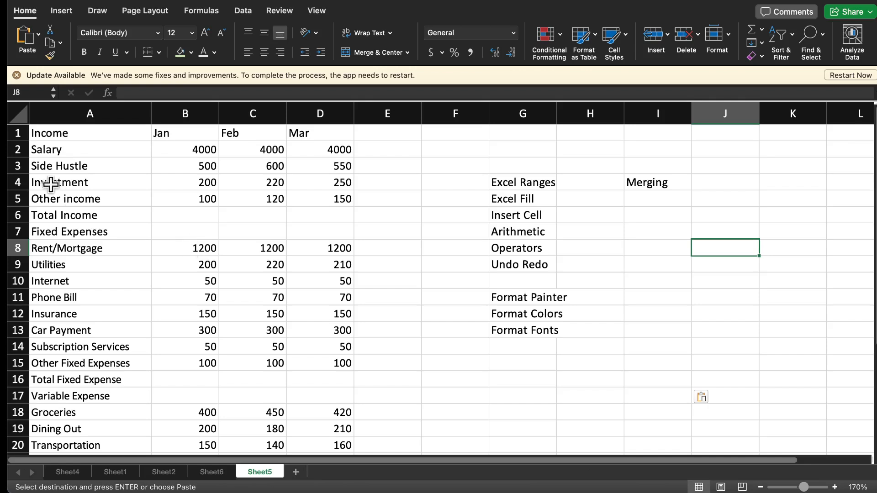
- Give the Income header row A1:D1 a dark blue fill and white text
{"action": "left_click_drag", "start_coordinate": [37, 133], "coordinate": [314, 131]}
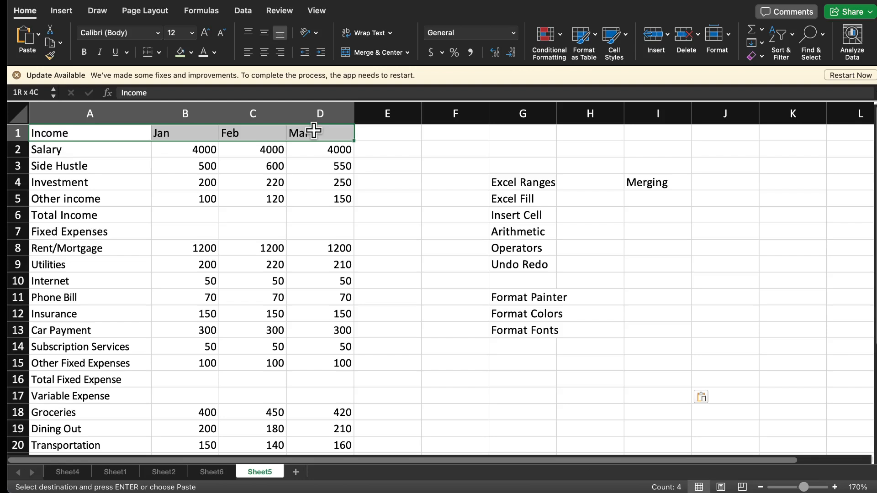
{"action": "left_click", "coordinate": [191, 52]}
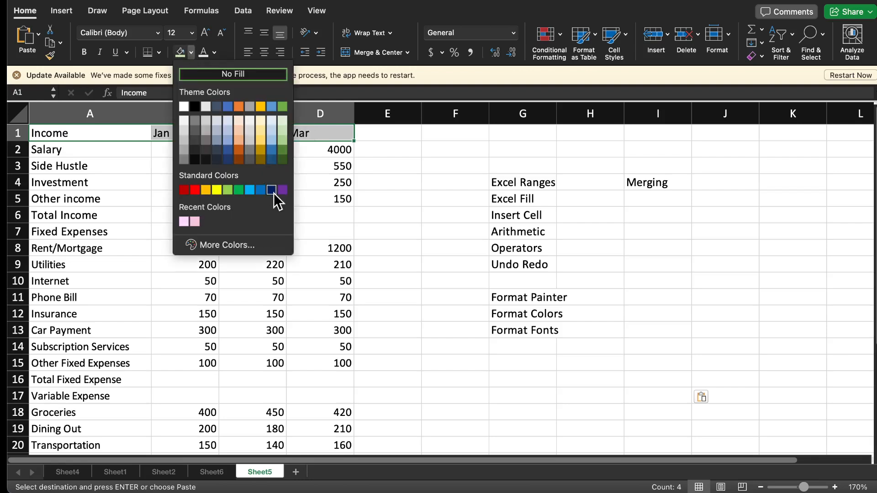
{"action": "left_click", "coordinate": [273, 191]}
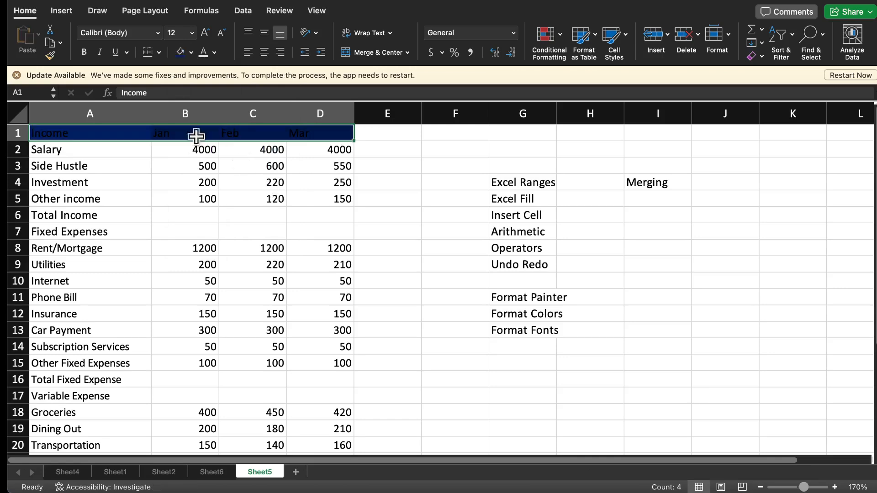
{"action": "left_click", "coordinate": [35, 132]}
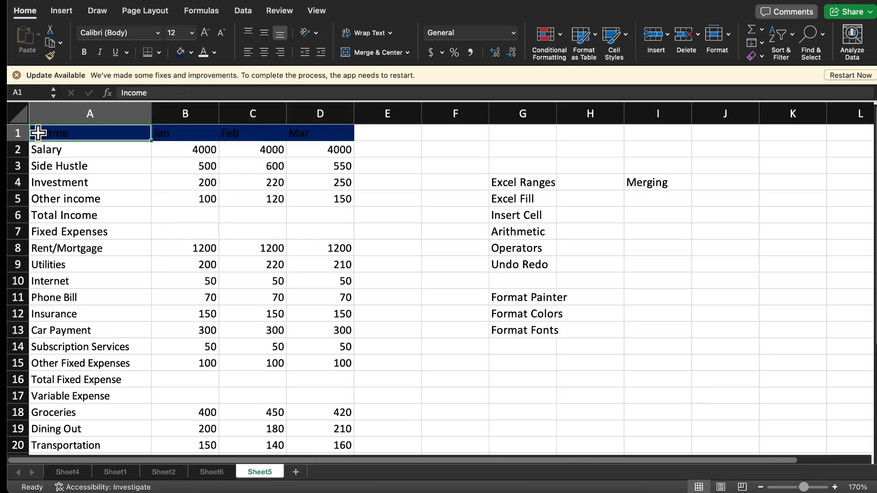
{"action": "left_click_drag", "start_coordinate": [68, 132], "coordinate": [344, 133]}
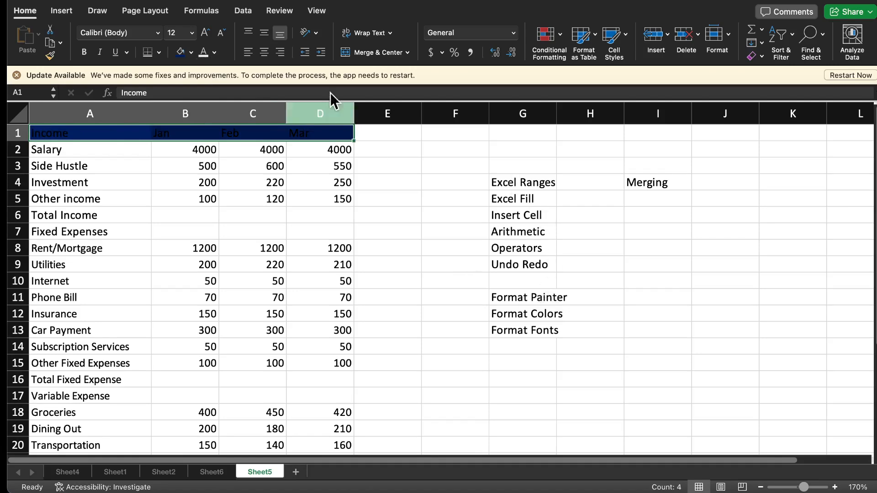
{"action": "left_click", "coordinate": [204, 54]}
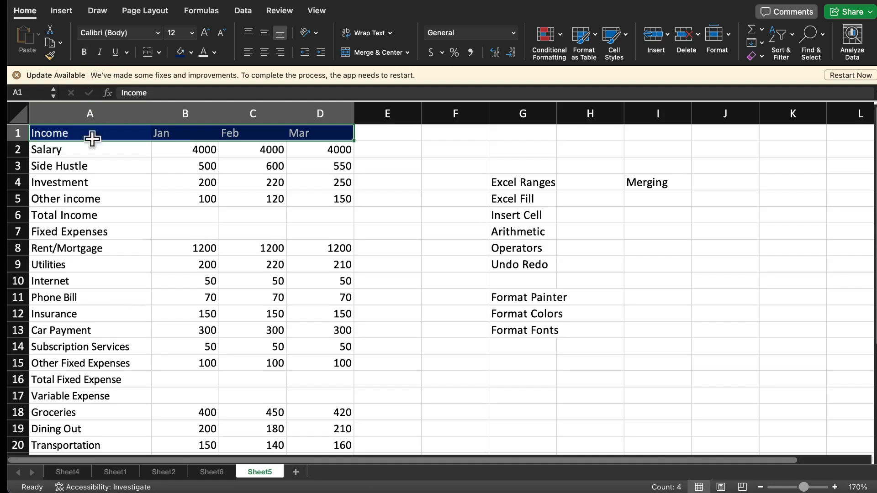
{"action": "left_click", "coordinate": [97, 169]}
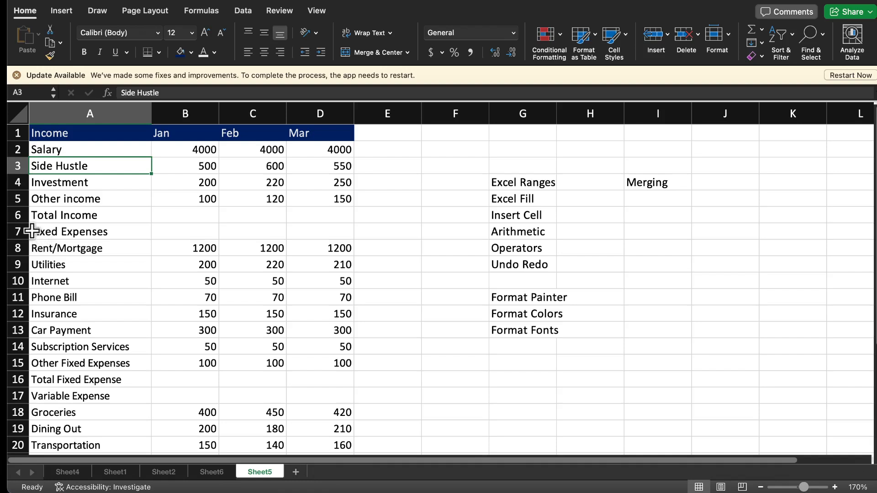
- Format the Fixed Expenses row A7:D7 with a dark blue fill and bold white text
{"action": "left_click_drag", "start_coordinate": [32, 232], "coordinate": [313, 238]}
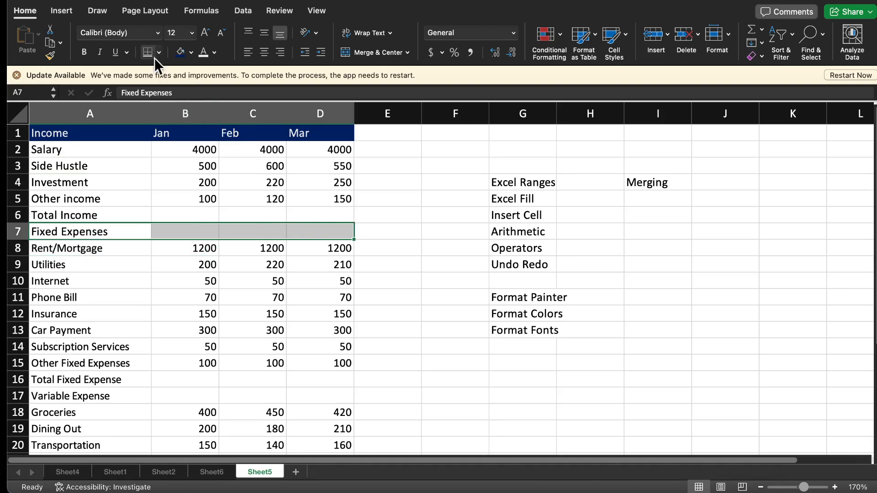
{"action": "left_click", "coordinate": [182, 54]}
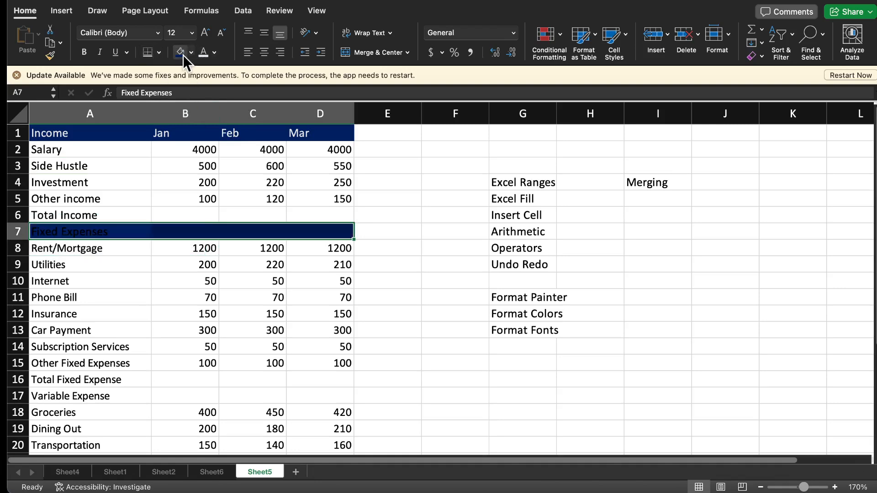
{"action": "left_click", "coordinate": [206, 54]}
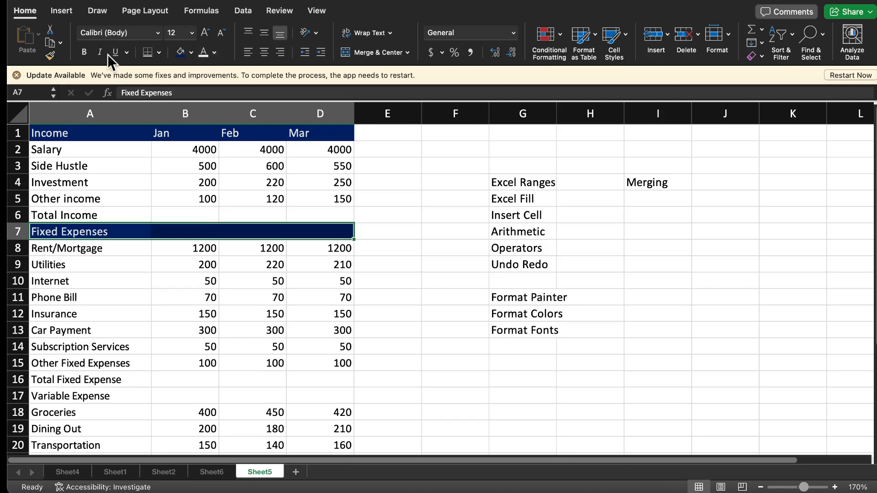
{"action": "left_click", "coordinate": [84, 52]}
- Format the Variable Expense row A17:D17 with a dark blue fill and bold white text
{"action": "scroll", "coordinate": [159, 173], "scroll_direction": "down", "scroll_amount": 8}
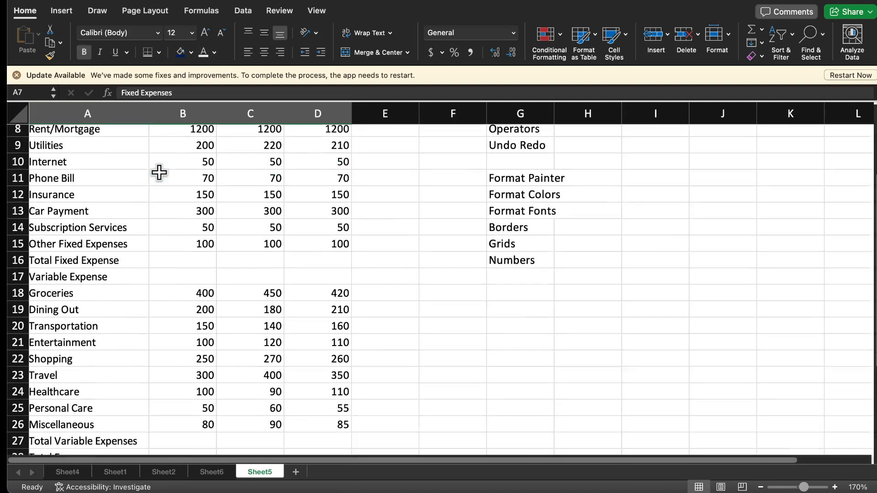
{"action": "scroll", "coordinate": [159, 173], "scroll_direction": "down", "scroll_amount": 4}
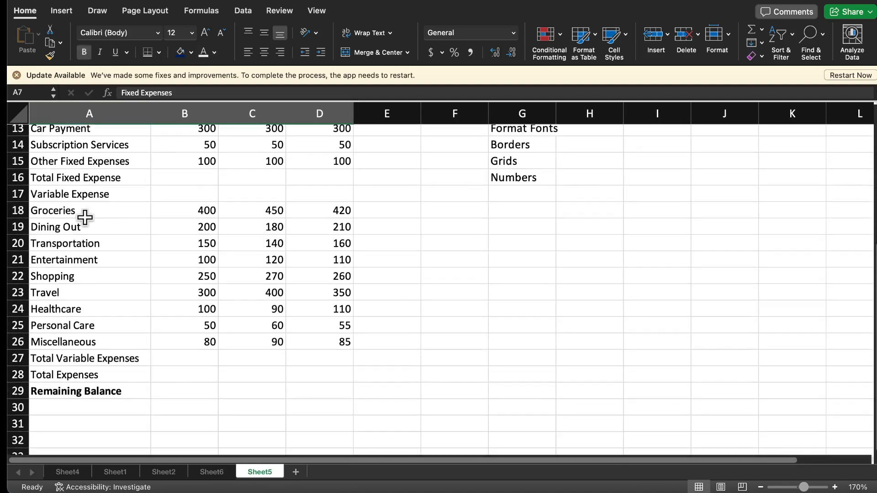
{"action": "left_click_drag", "start_coordinate": [40, 194], "coordinate": [300, 195]}
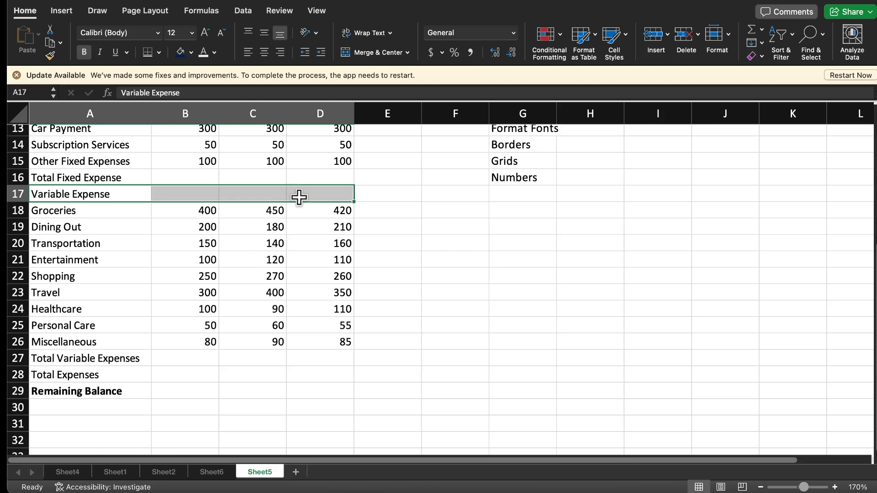
{"action": "left_click", "coordinate": [176, 54]}
{"action": "left_click", "coordinate": [204, 56]}
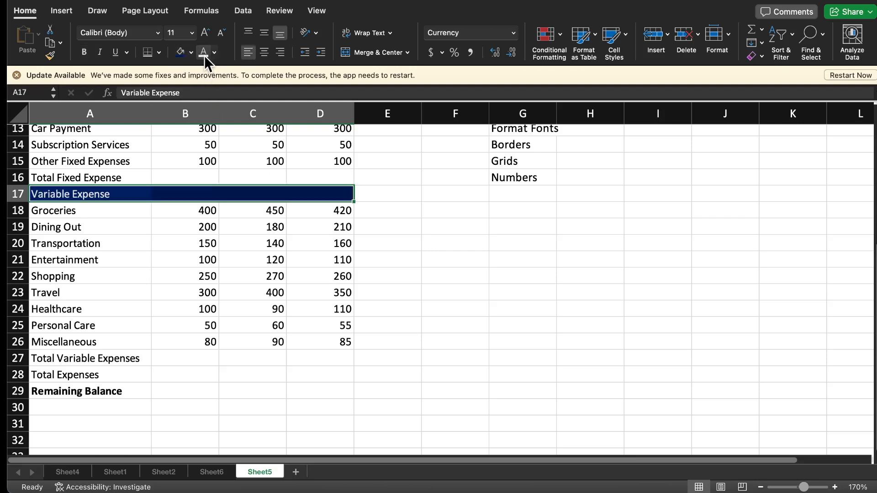
{"action": "left_click", "coordinate": [88, 54]}
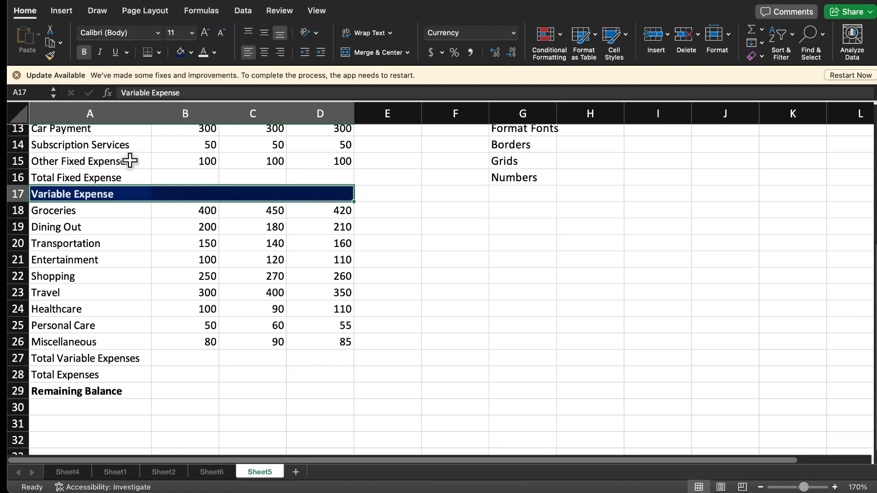
- Give the Total Income row A6:D6 a light gray fill and bold text
{"action": "scroll", "coordinate": [137, 204], "scroll_direction": "up", "scroll_amount": 6}
{"action": "scroll", "coordinate": [137, 205], "scroll_direction": "down", "scroll_amount": 1}
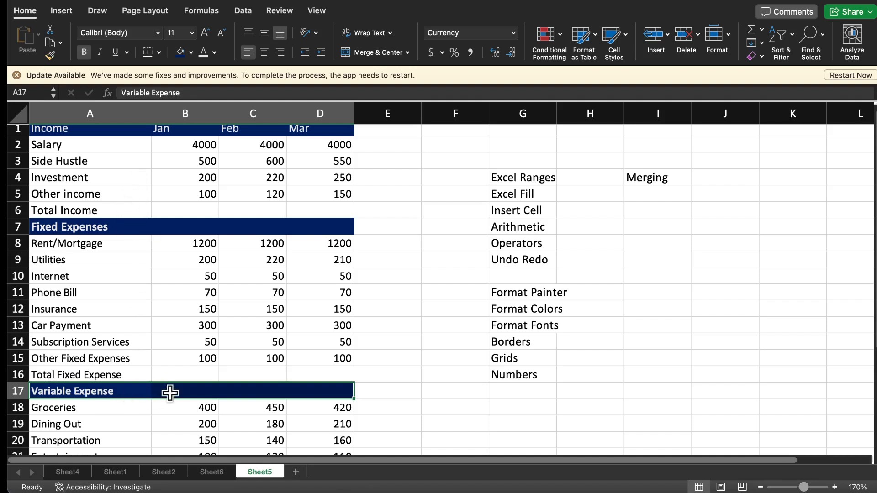
{"action": "scroll", "coordinate": [178, 351], "scroll_direction": "up", "scroll_amount": 1}
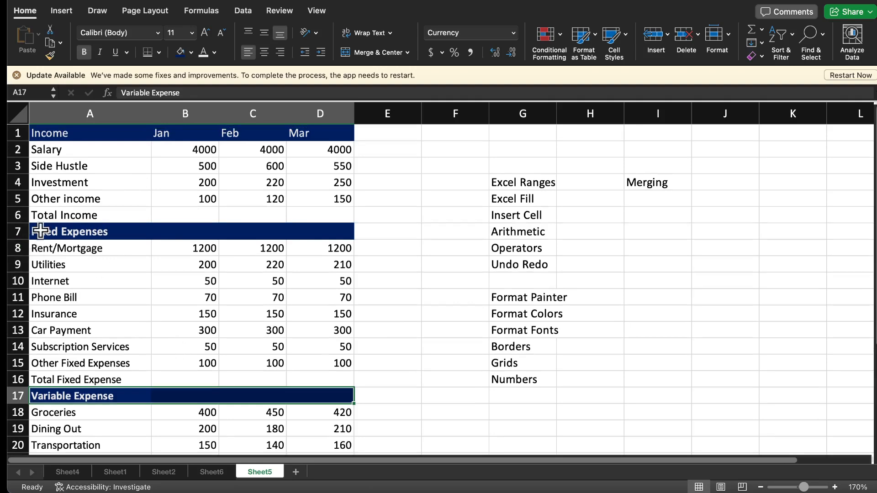
{"action": "left_click", "coordinate": [51, 216]}
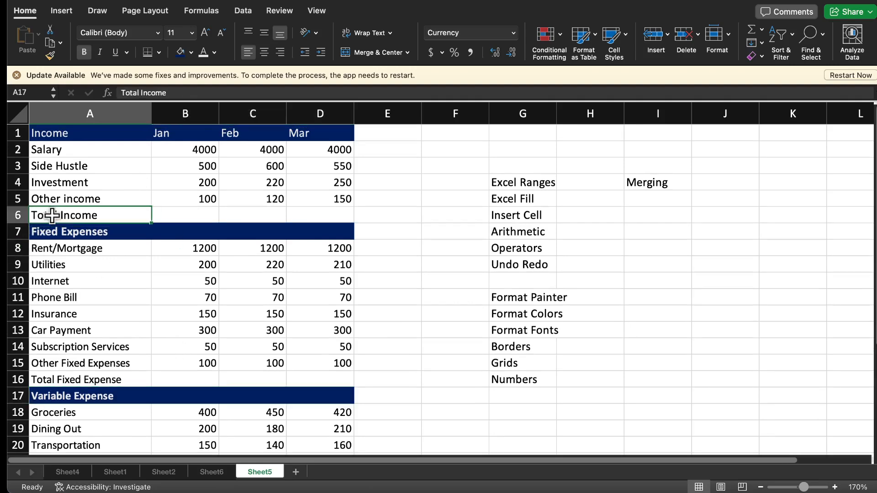
{"action": "left_click_drag", "start_coordinate": [51, 215], "coordinate": [295, 215]}
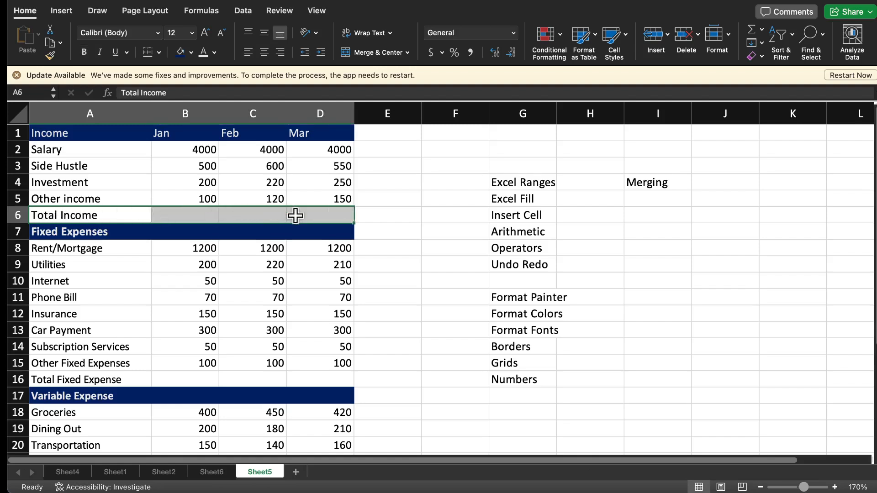
{"action": "left_click", "coordinate": [191, 53]}
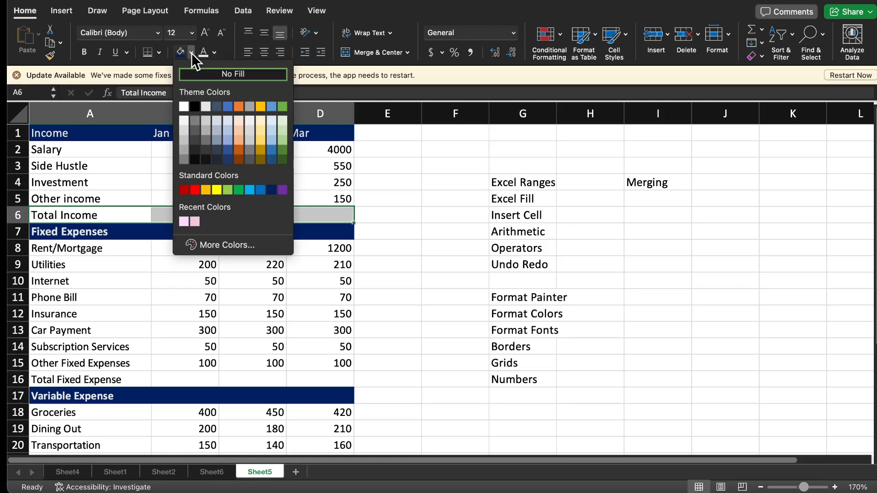
{"action": "left_click", "coordinate": [250, 141]}
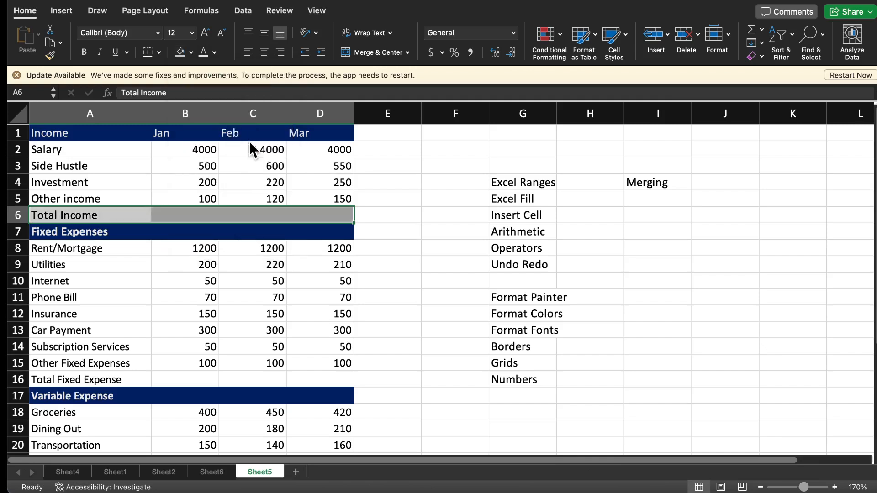
{"action": "left_click", "coordinate": [84, 53]}
- Give the Total Fixed Expense row A16:D16 a light gray fill and bold text
{"action": "scroll", "coordinate": [168, 249], "scroll_direction": "down", "scroll_amount": 5}
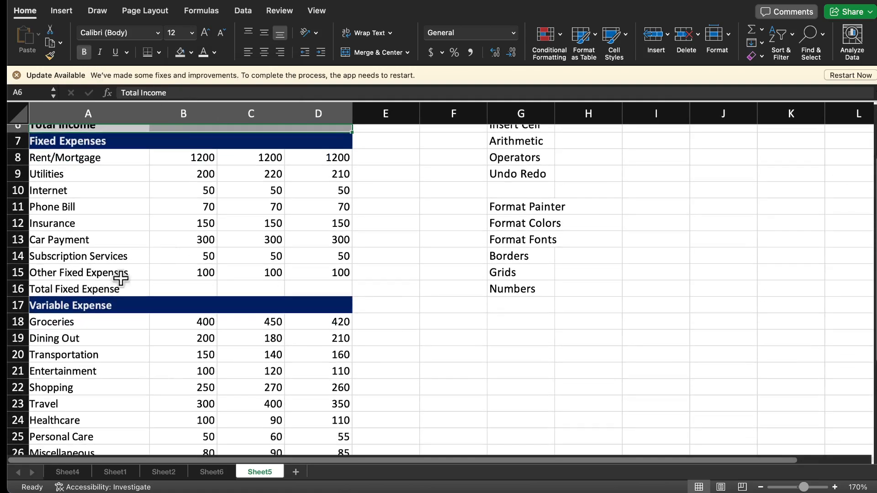
{"action": "left_click_drag", "start_coordinate": [32, 288], "coordinate": [299, 289]}
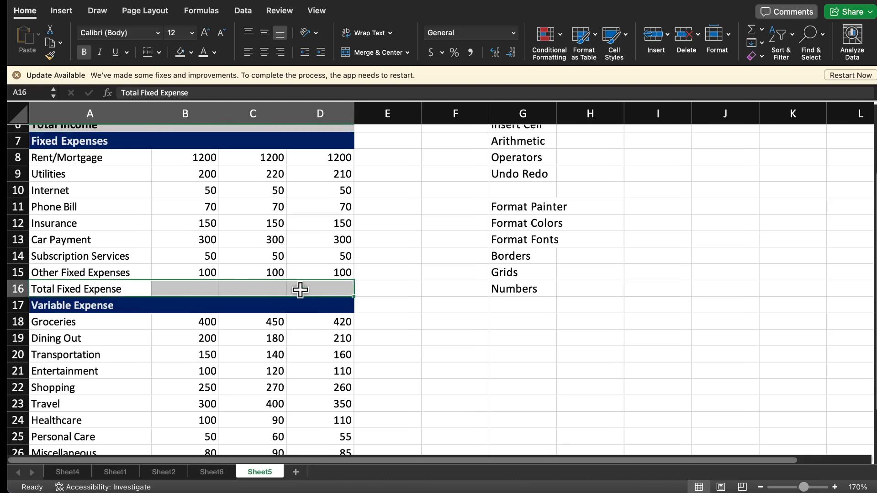
{"action": "left_click", "coordinate": [182, 54]}
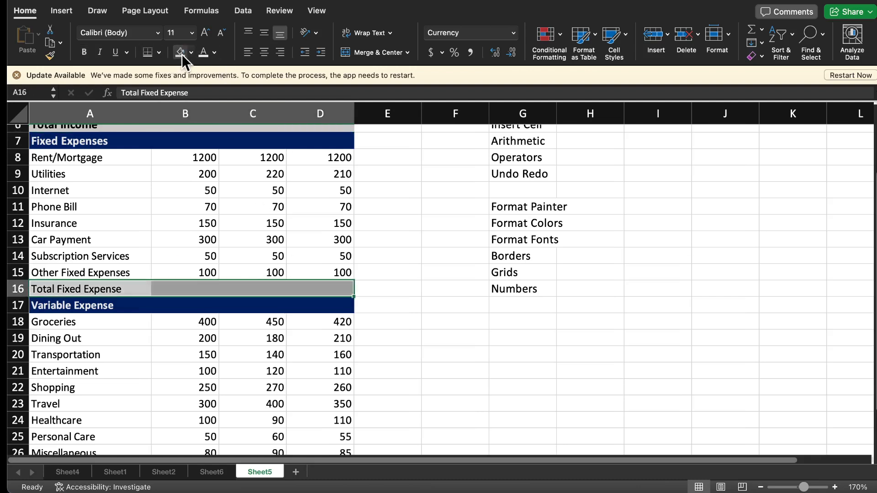
{"action": "left_click", "coordinate": [85, 53]}
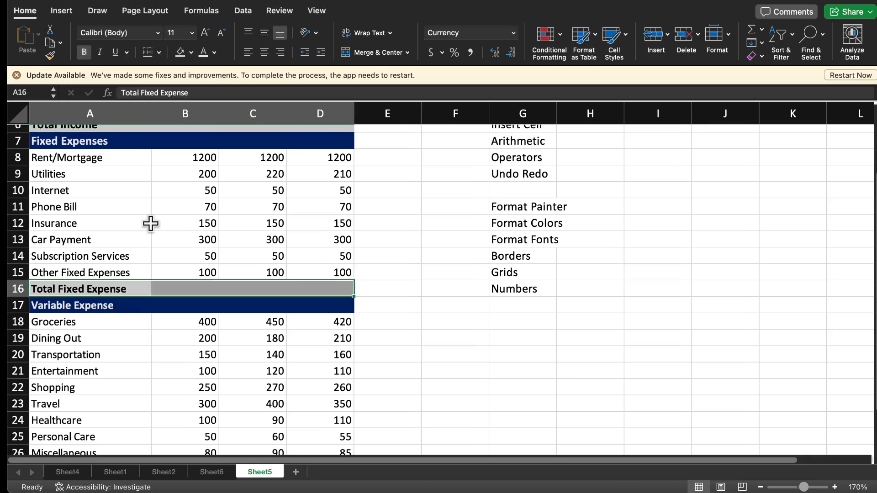
- Make the Total Variable Expenses and Total Expenses rows, A27:D28, bold
{"action": "scroll", "coordinate": [151, 224], "scroll_direction": "down", "scroll_amount": 10}
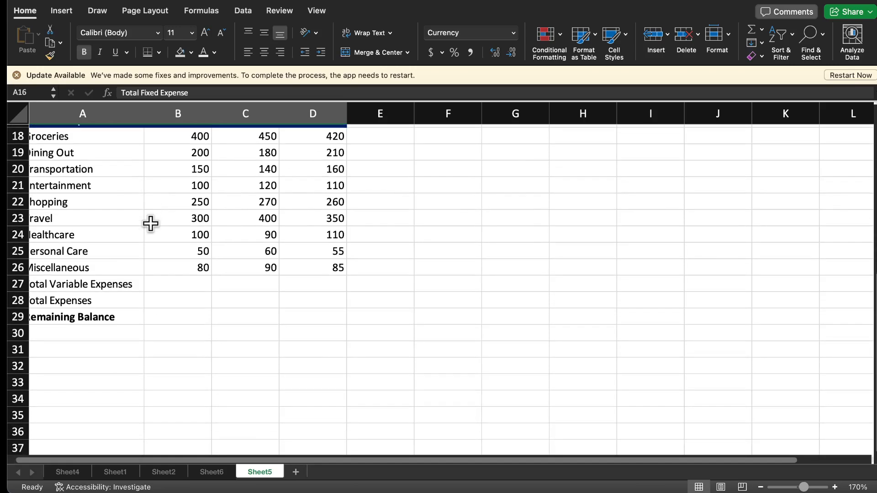
{"action": "scroll", "coordinate": [151, 224], "scroll_direction": "down", "scroll_amount": 2}
{"action": "scroll", "coordinate": [151, 223], "scroll_direction": "up", "scroll_amount": 2}
{"action": "scroll", "coordinate": [150, 224], "scroll_direction": "left", "scroll_amount": 1}
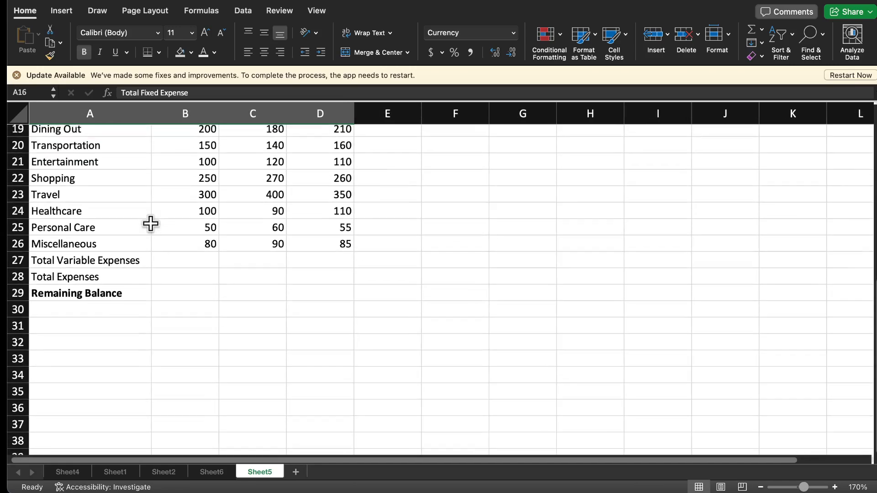
{"action": "left_click_drag", "start_coordinate": [64, 262], "coordinate": [307, 274]}
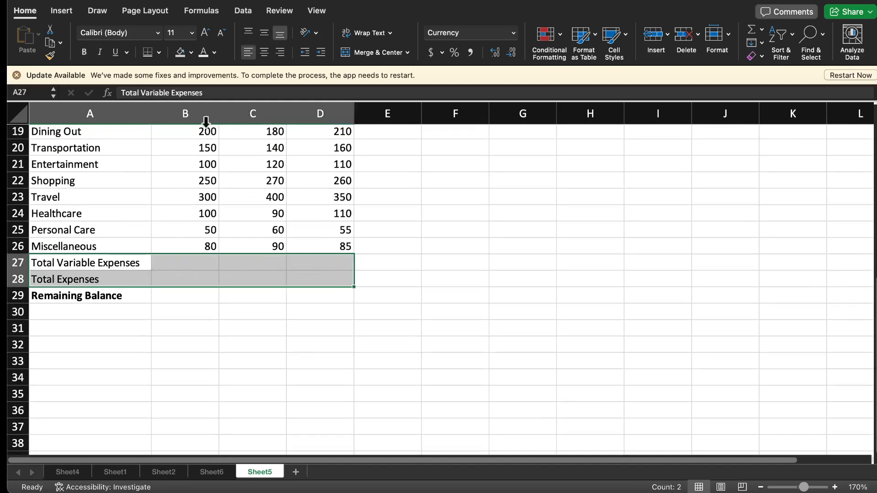
{"action": "left_click", "coordinate": [84, 53]}
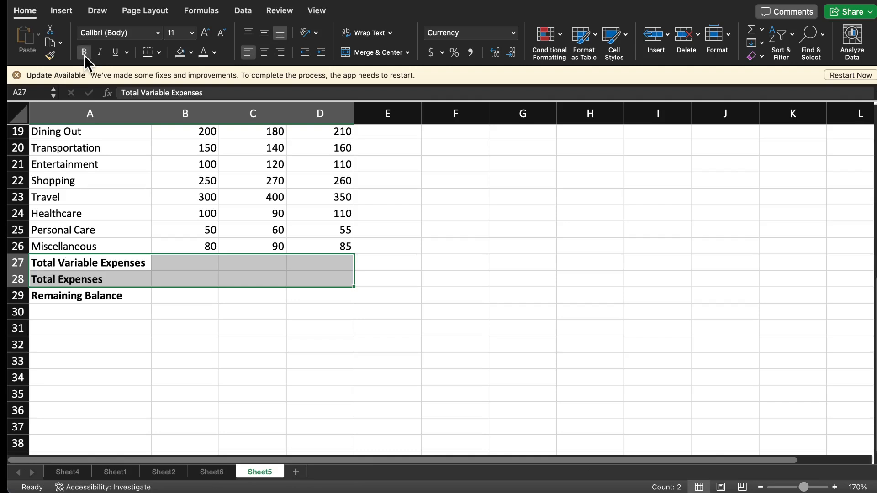
{"action": "left_click", "coordinate": [149, 55]}
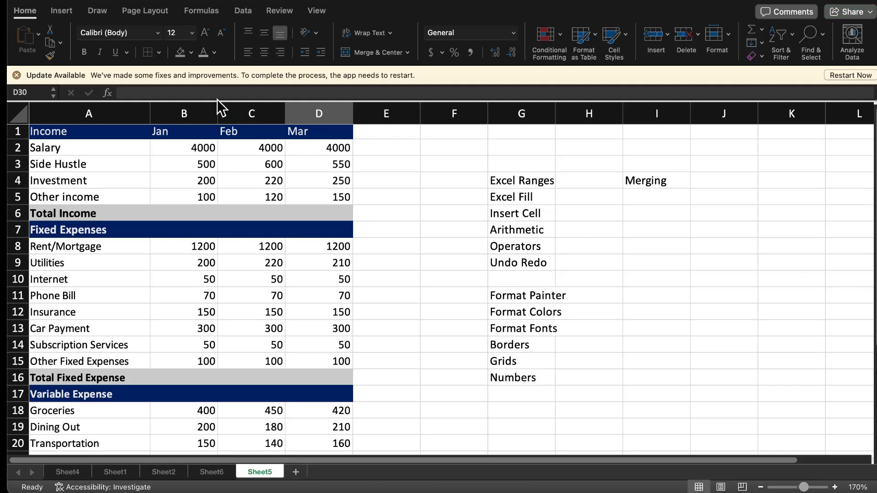
- Draw red check marks with the pen beside Excel Fill, Format Painter and Format Colors in the topic list
{"action": "left_click", "coordinate": [94, 14]}
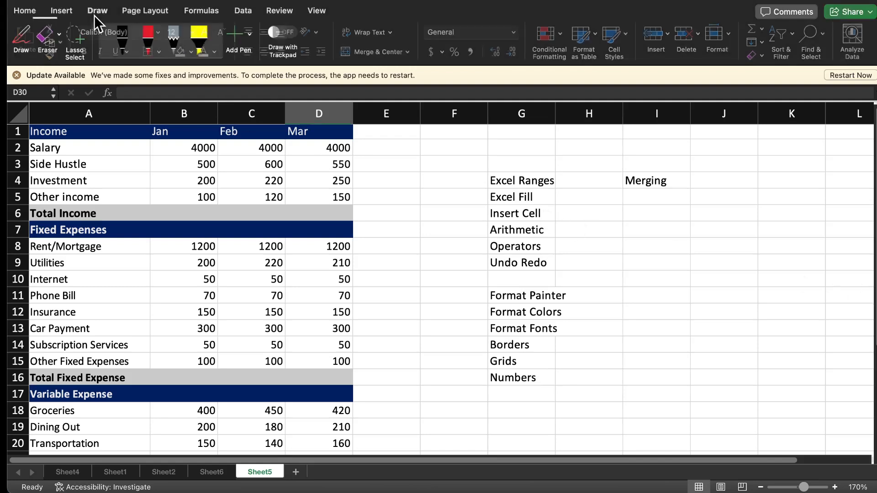
{"action": "left_click", "coordinate": [152, 53]}
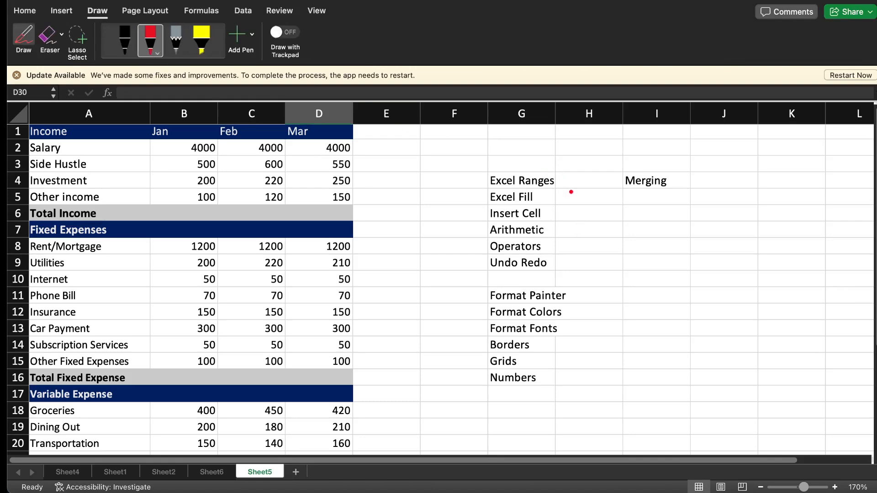
{"action": "left_click_drag", "start_coordinate": [572, 199], "coordinate": [600, 191]}
{"action": "mouse_move", "coordinate": [593, 296]}
{"action": "left_mouse_down"}
{"action": "mouse_move", "coordinate": [617, 288]}
{"action": "mouse_move", "coordinate": [615, 307]}
{"action": "left_mouse_up"}
{"action": "left_click", "coordinate": [26, 10]}
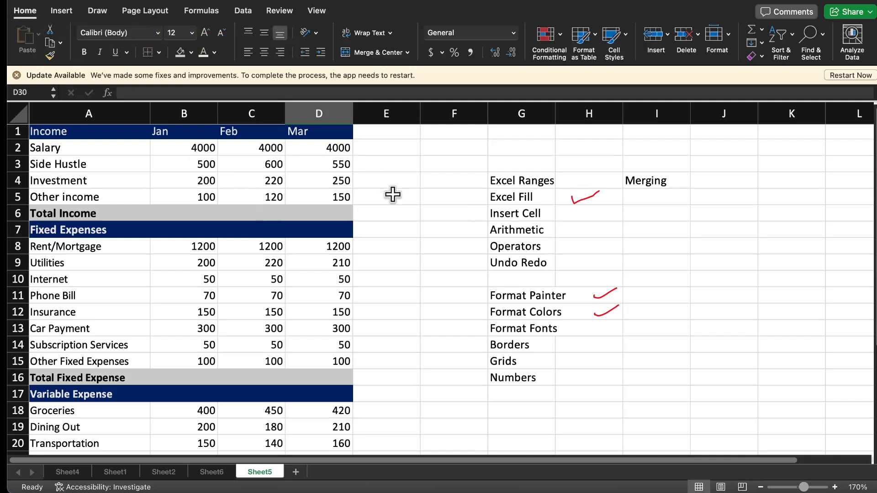
{"action": "left_click", "coordinate": [190, 214]}
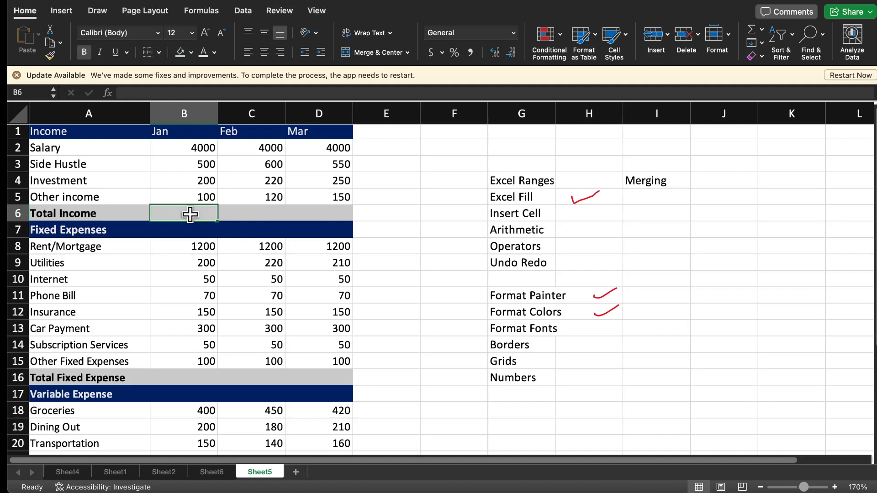
{"action": "type", "text": "="}
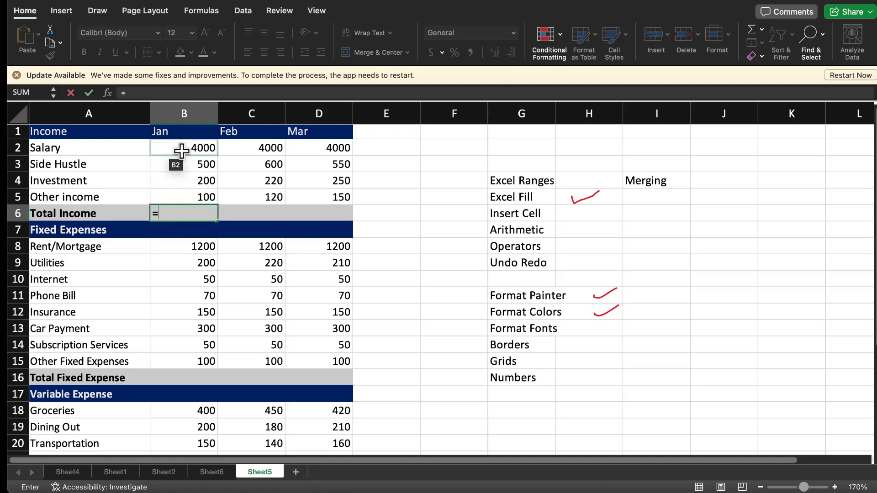
{"action": "type", "text": "4"}
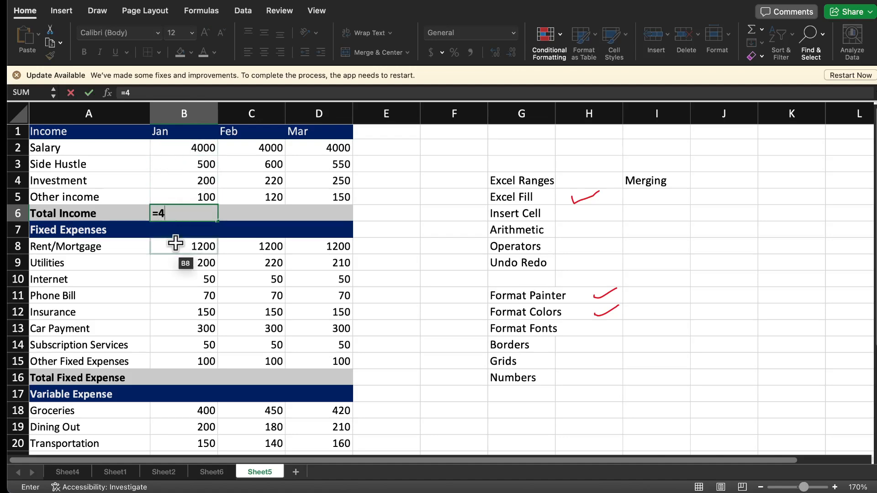
{"action": "type", "text": "000+"}
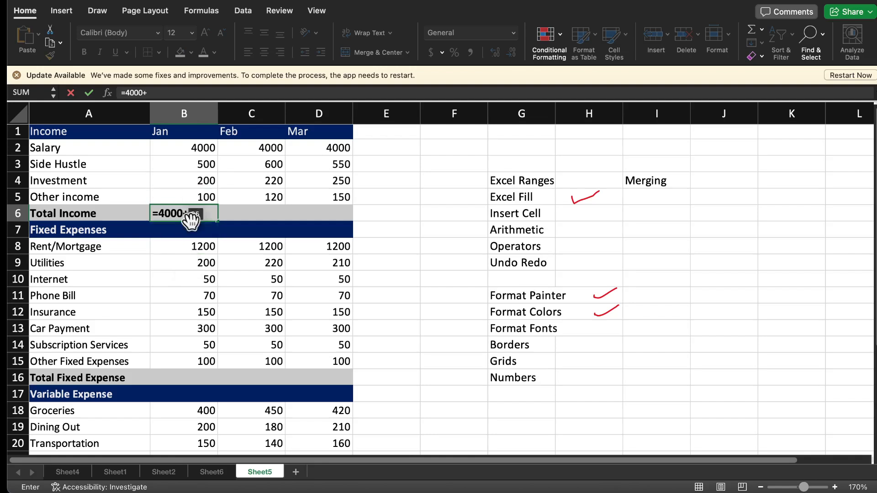
{"action": "type", "text": "500"}
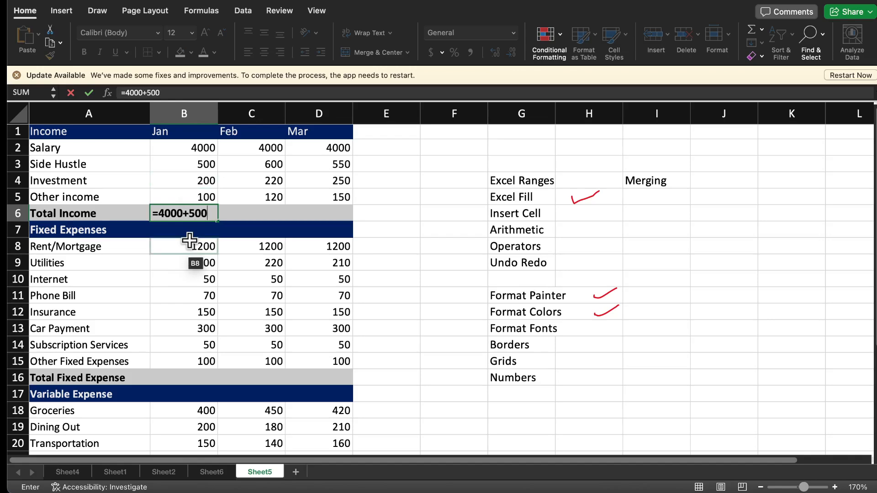
{"action": "key", "text": "BackSpace"}
{"action": "key", "text": "BackSpace"}
{"action": "key", "text": "BackSpace"}
{"action": "key", "text": "BackSpace"}
{"action": "key", "text": "BackSpace"}
{"action": "key", "text": "BackSpace"}
{"action": "key", "text": "BackSpace"}
{"action": "key", "text": "BackSpace"}
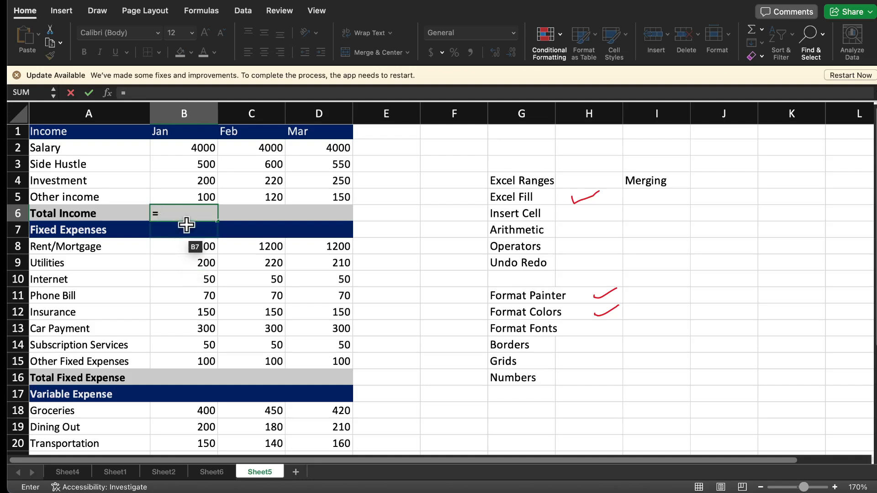
{"action": "left_click", "coordinate": [205, 148]}
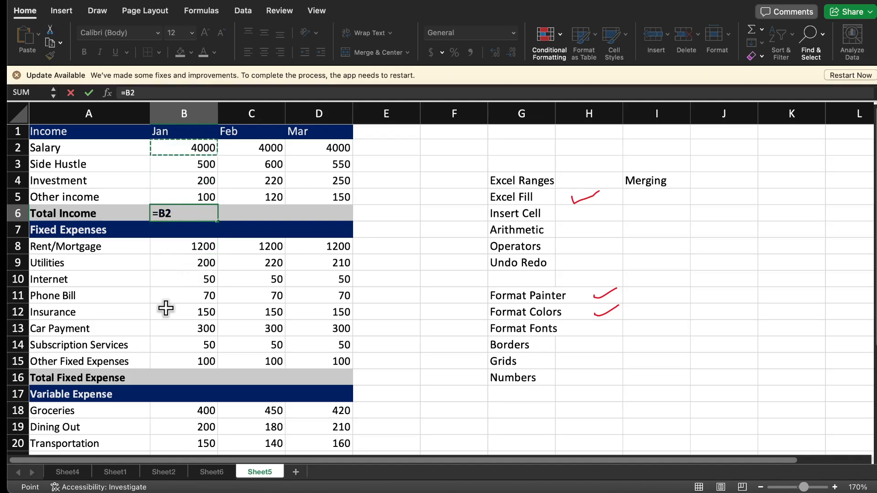
{"action": "left_click", "coordinate": [182, 164]}
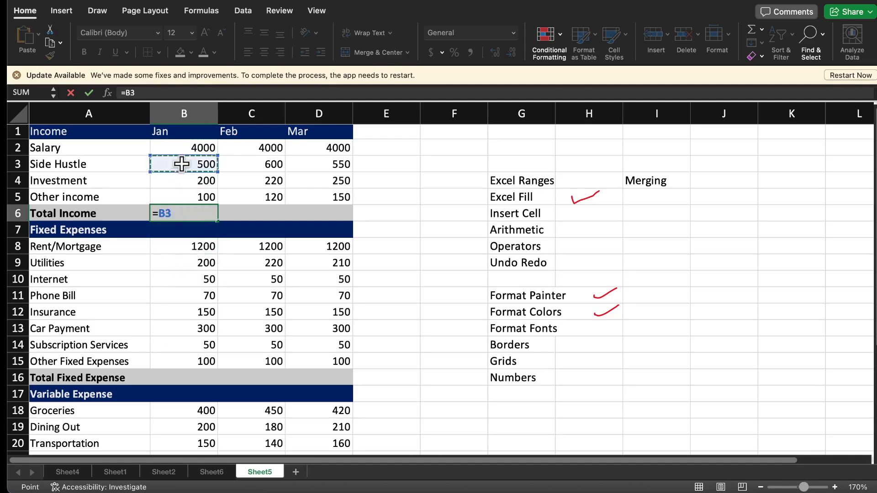
{"action": "left_click", "coordinate": [187, 183]}
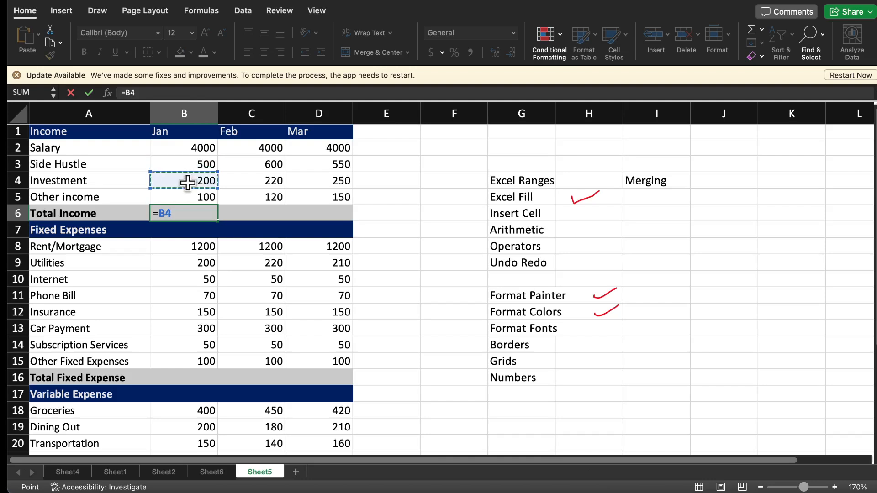
{"action": "left_click", "coordinate": [179, 214]}
{"action": "key", "text": "BackSpace"}
{"action": "key", "text": "BackSpace"}
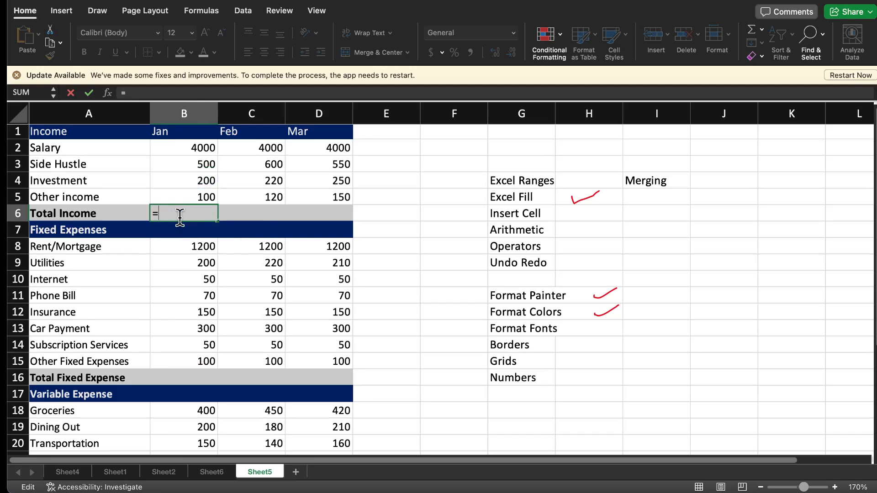
- Total the January income in cell B6 with the cell-reference formula =B2+B3+B4+B5
{"action": "left_click", "coordinate": [200, 149]}
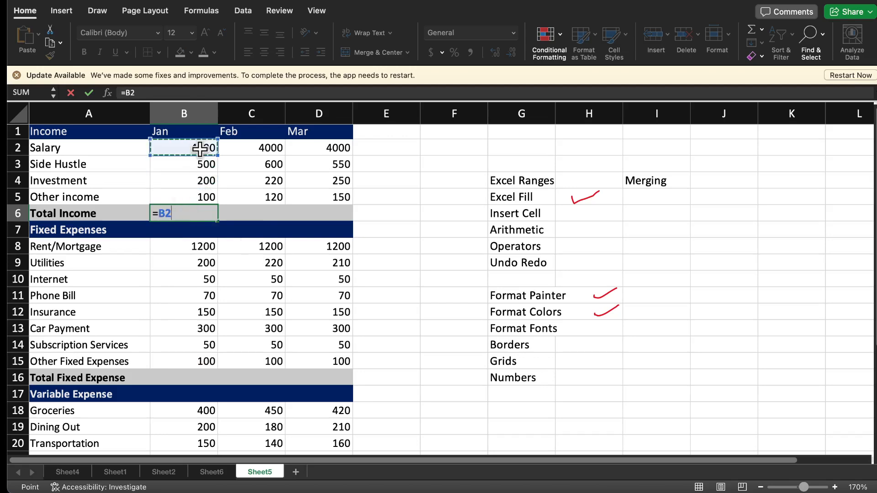
{"action": "left_click", "coordinate": [189, 218]}
{"action": "type", "text": "+"}
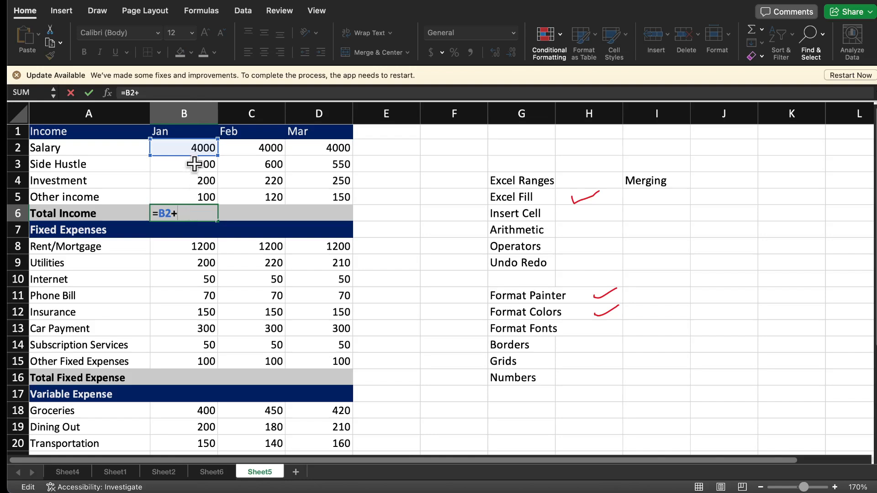
{"action": "left_click", "coordinate": [194, 162]}
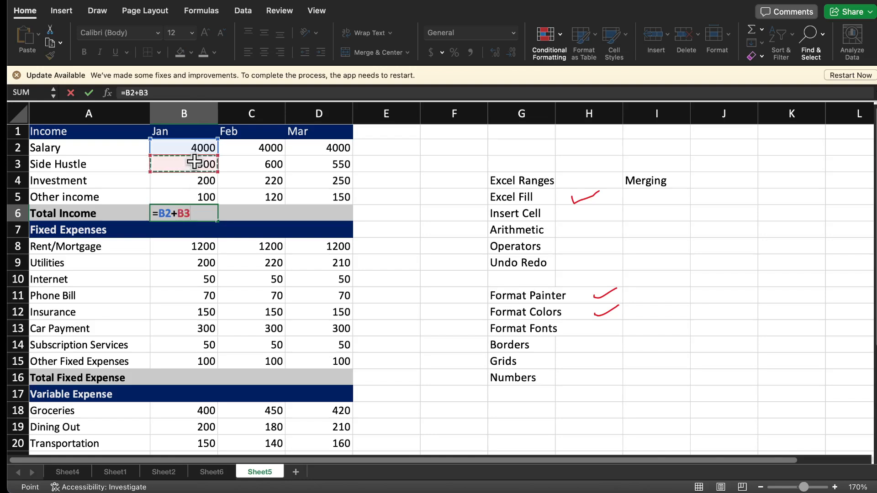
{"action": "type", "text": "+"}
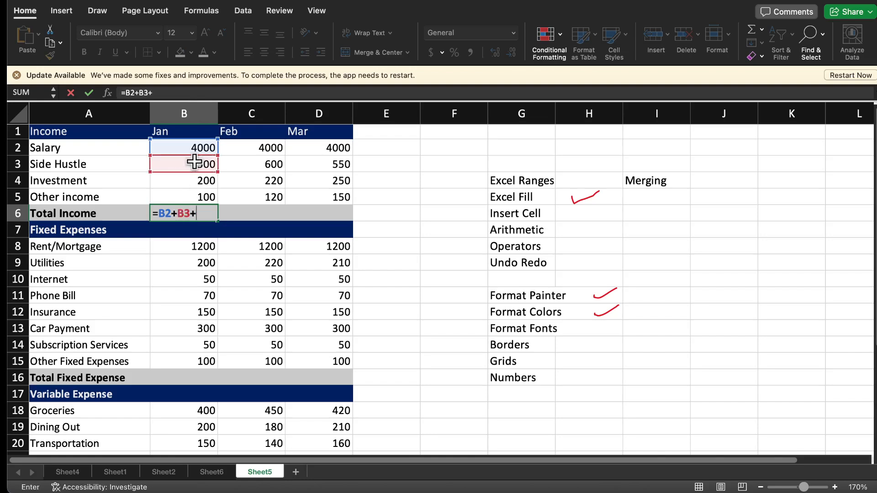
{"action": "left_click", "coordinate": [192, 181]}
{"action": "type", "text": "+"}
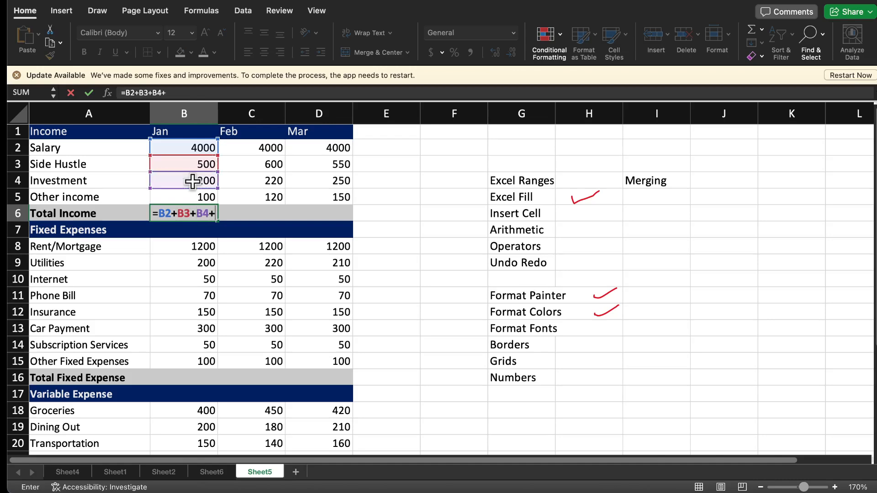
{"action": "left_click", "coordinate": [190, 196]}
{"action": "key", "text": "Return"}
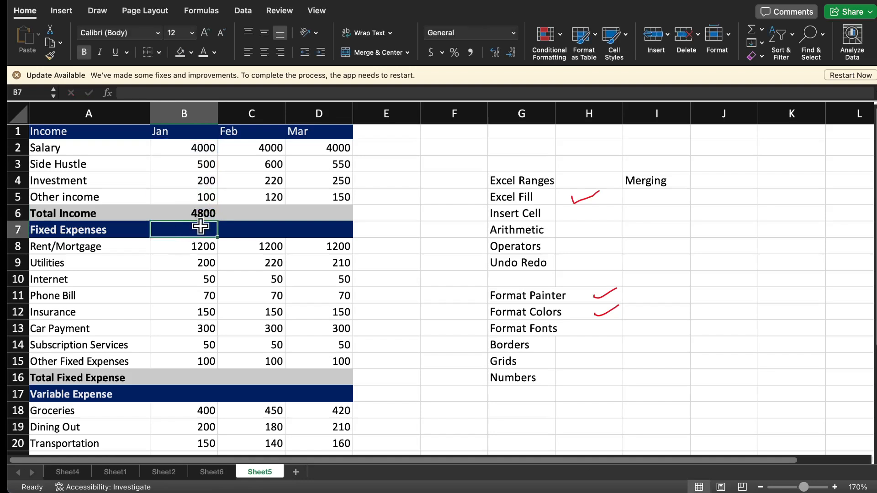
- Replace the January Total Income formula in B6 with a SUM function over B2:B5
{"action": "double_click", "coordinate": [197, 215]}
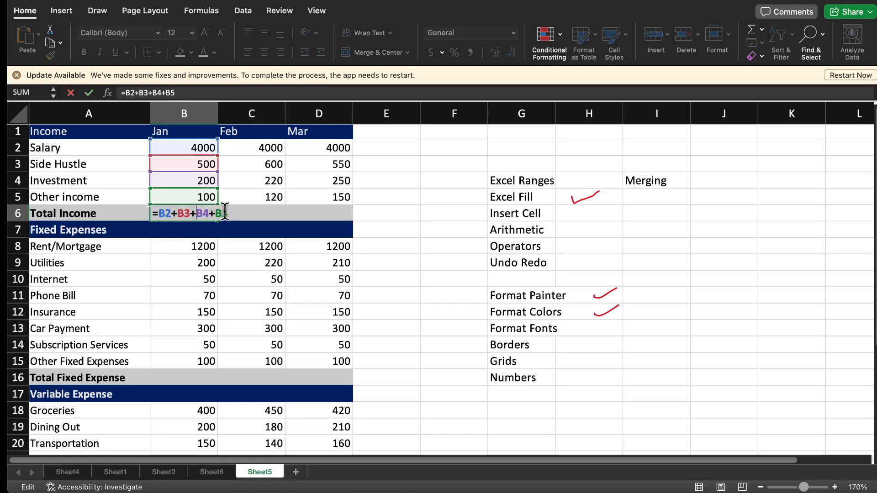
{"action": "key", "text": "BackSpace"}
{"action": "key", "text": "BackSpace"}
{"action": "key", "text": "BackSpace"}
{"action": "key", "text": "BackSpace"}
{"action": "key", "text": "BackSpace"}
{"action": "key", "text": "BackSpace"}
{"action": "key", "text": "BackSpace"}
{"action": "key", "text": "BackSpace"}
{"action": "key", "text": "BackSpace"}
{"action": "key", "text": "BackSpace"}
{"action": "key", "text": "BackSpace"}
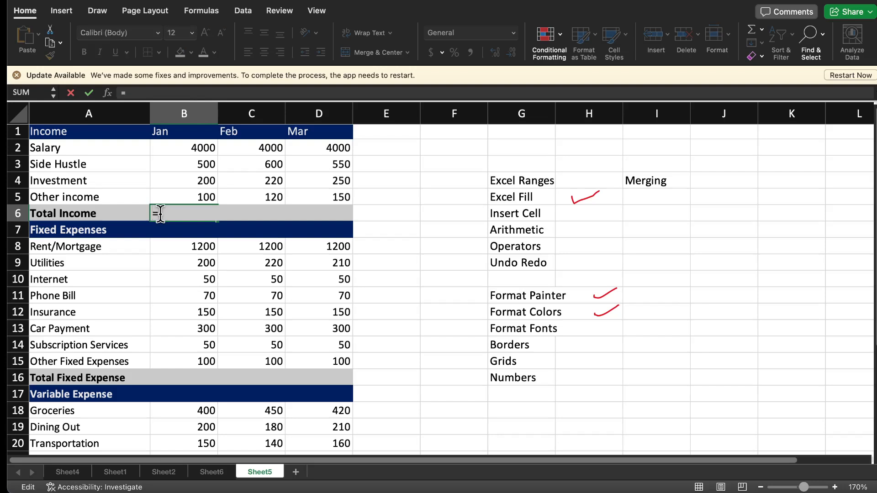
{"action": "type", "text": "sum"}
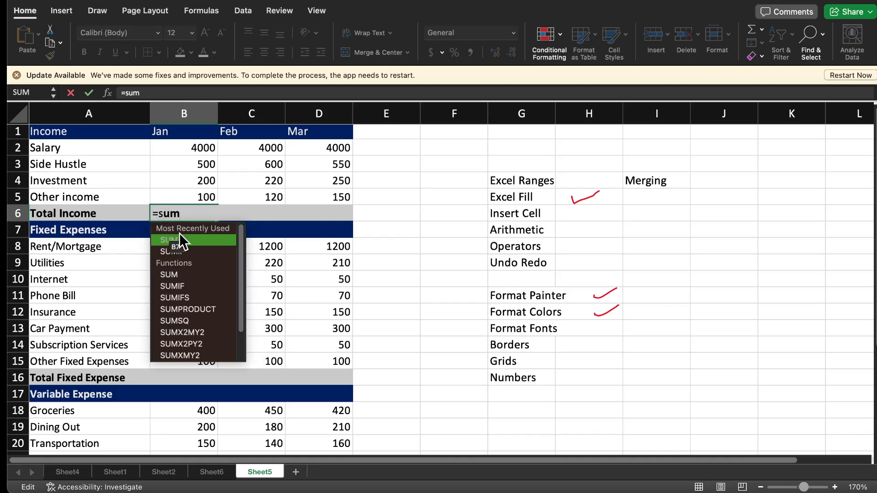
{"action": "double_click", "coordinate": [181, 241]}
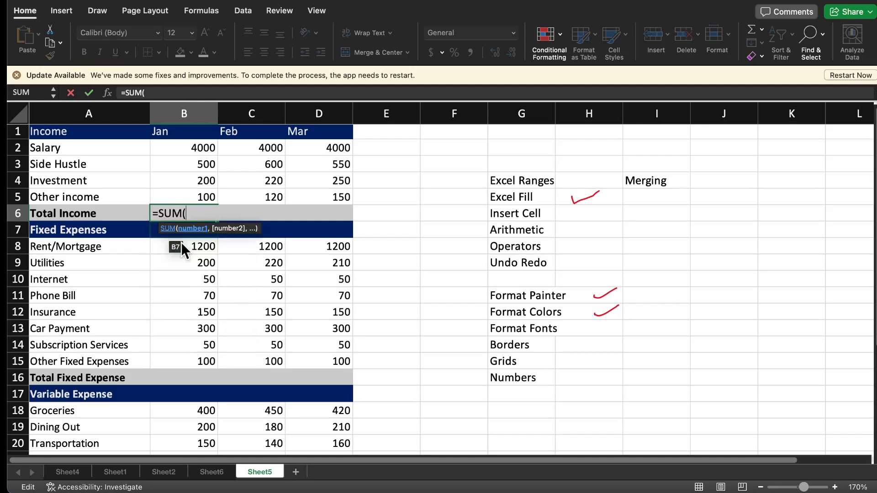
{"action": "left_click", "coordinate": [184, 149]}
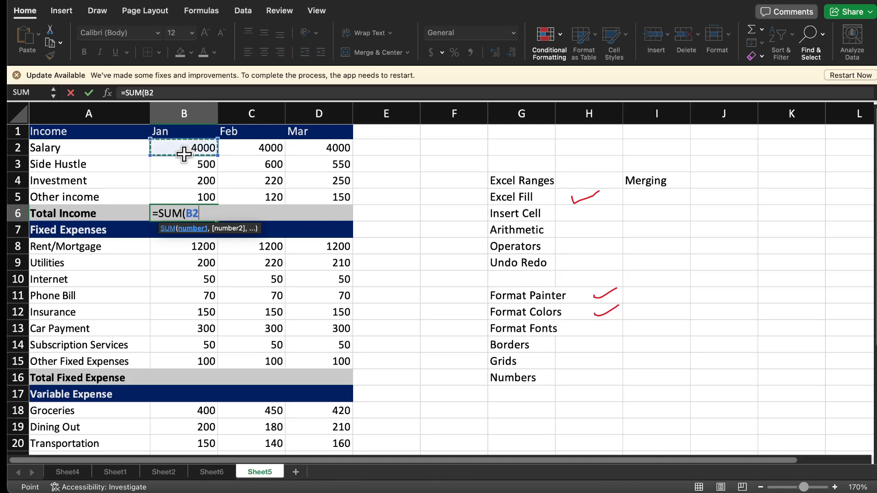
{"action": "left_click_drag", "start_coordinate": [184, 154], "coordinate": [186, 190]}
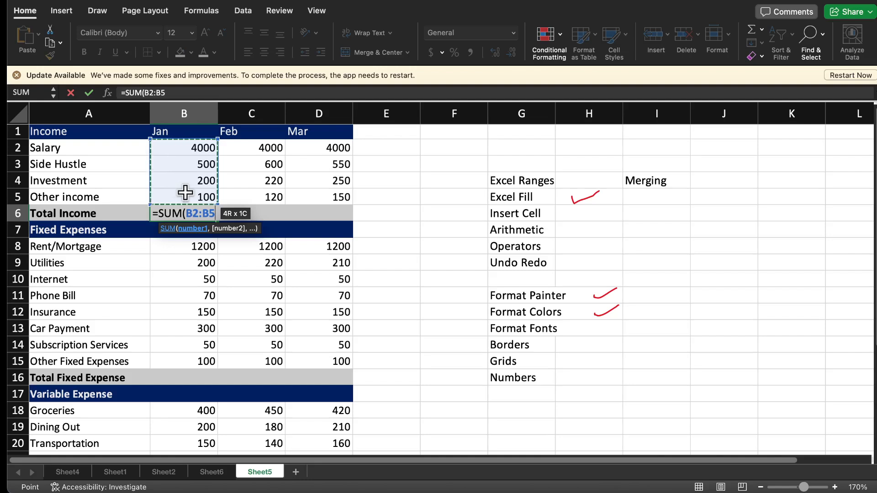
{"action": "key", "text": "Return"}
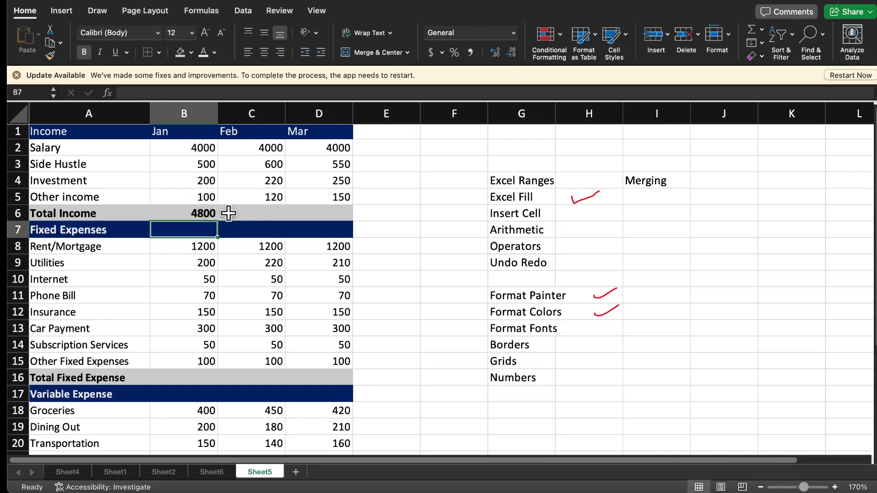
- Total the February income in C6 with a SUM over C2:C5 and fill the formula across to March in D6
{"action": "left_click", "coordinate": [230, 213]}
{"action": "type", "text": "="}
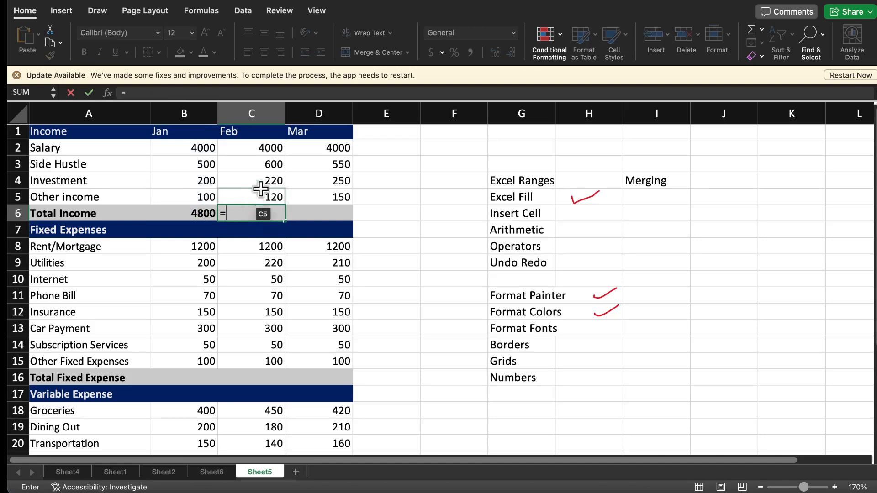
{"action": "type", "text": "sum"}
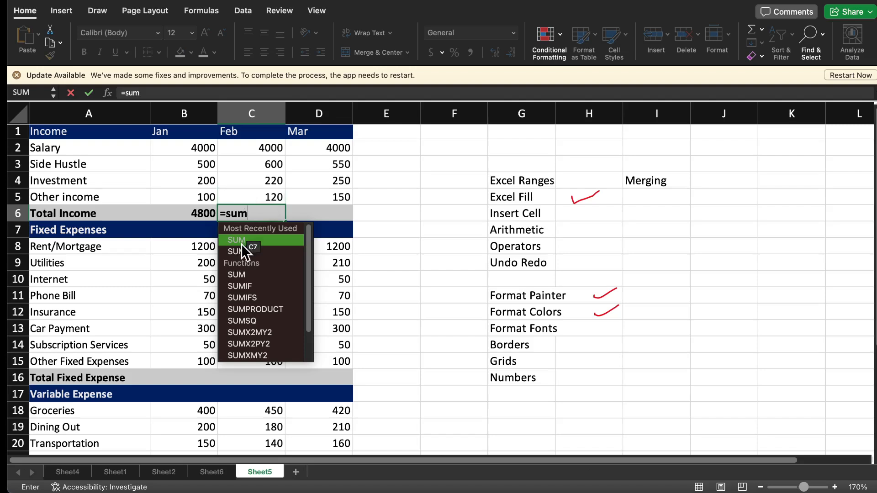
{"action": "double_click", "coordinate": [244, 241]}
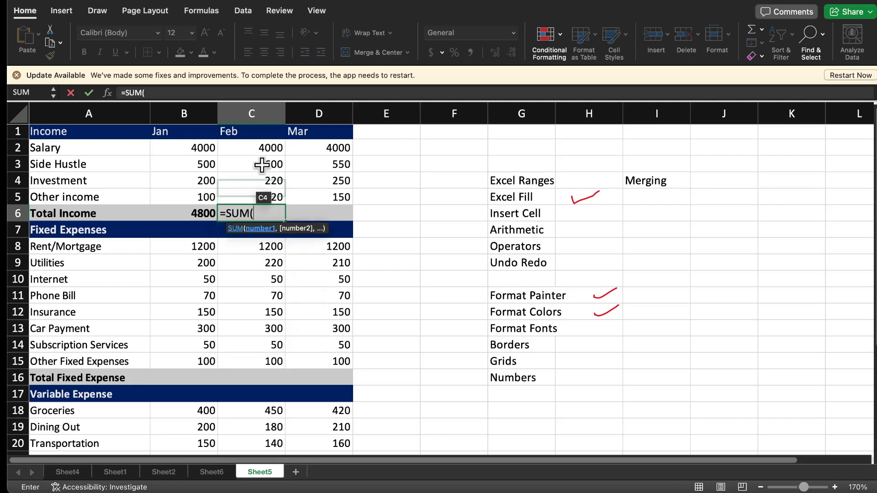
{"action": "left_click_drag", "start_coordinate": [254, 147], "coordinate": [258, 195]}
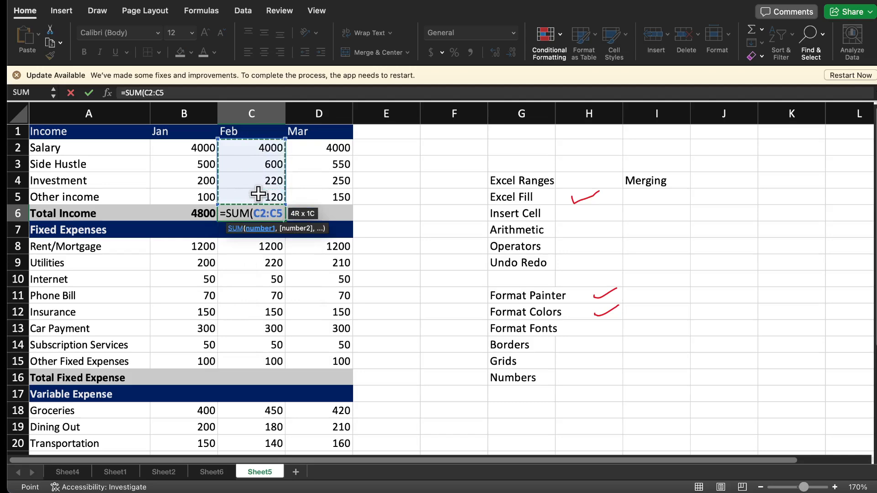
{"action": "key", "text": "Return"}
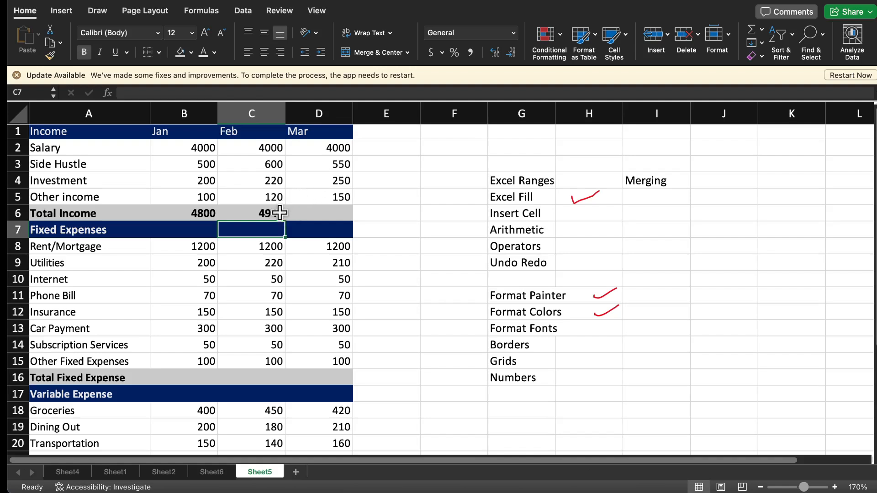
{"action": "left_click", "coordinate": [279, 213]}
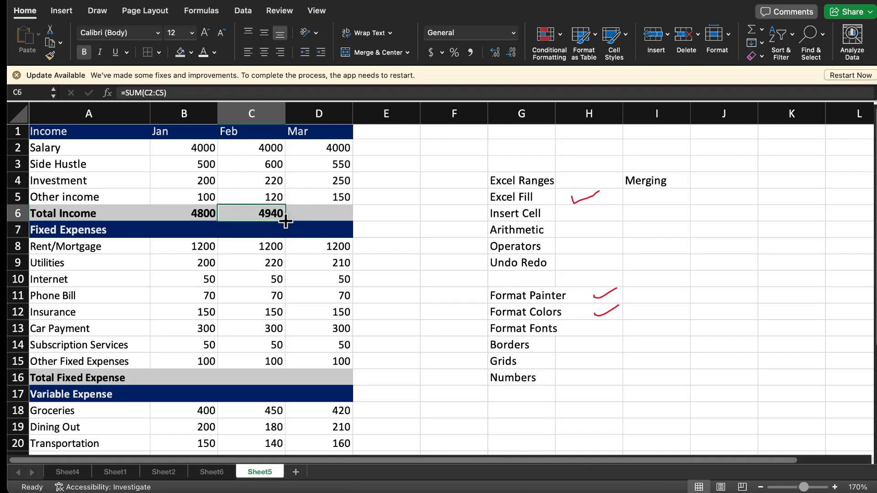
{"action": "left_click_drag", "start_coordinate": [286, 221], "coordinate": [340, 213]}
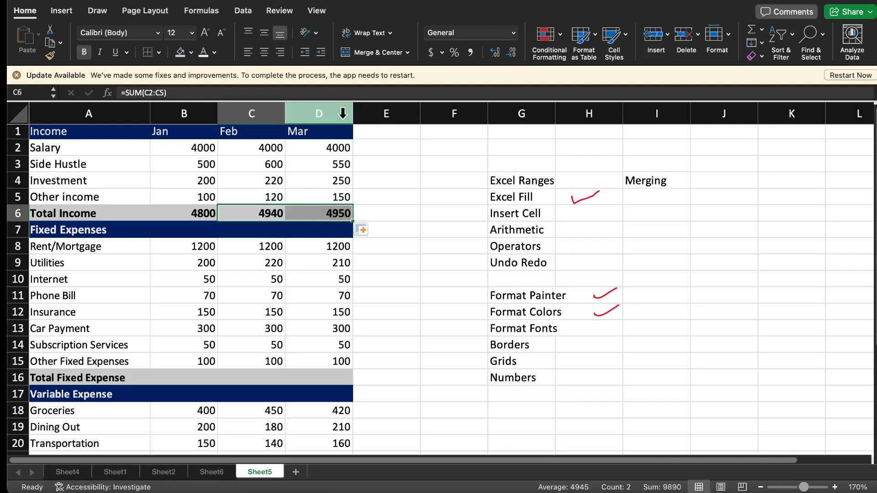
- Total the January fixed expenses in cell B16 with a SUM function over B8:B15
{"action": "left_click", "coordinate": [181, 379]}
{"action": "type", "text": "=sum"}
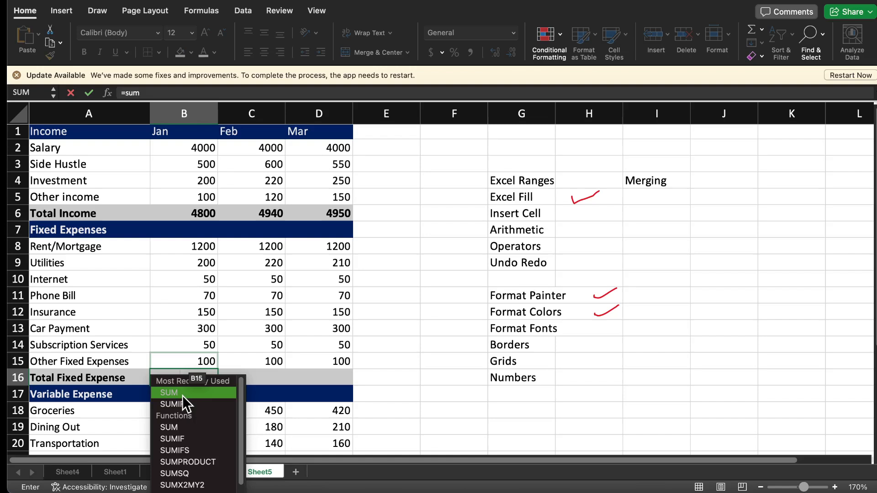
{"action": "double_click", "coordinate": [182, 393]}
{"action": "left_click_drag", "start_coordinate": [190, 249], "coordinate": [190, 355]}
{"action": "key", "text": "Return"}
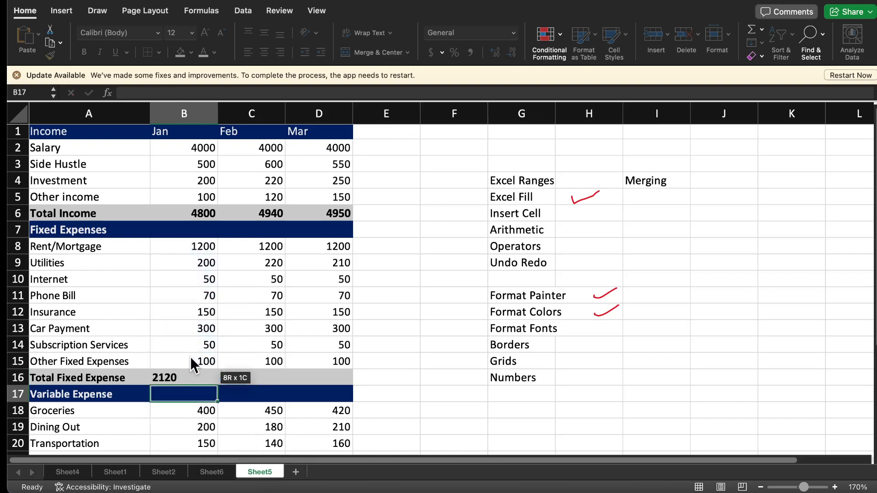
{"action": "left_click", "coordinate": [178, 379]}
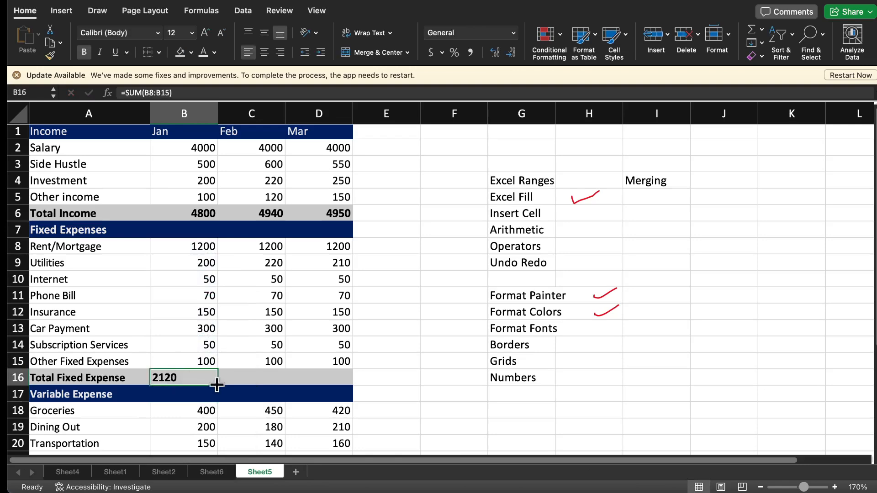
{"action": "left_click", "coordinate": [233, 378]}
{"action": "type", "text": "="}
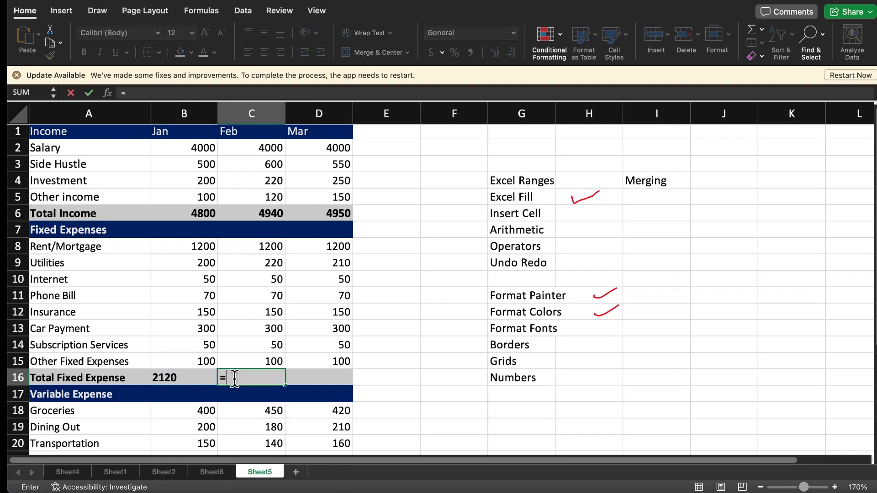
{"action": "type", "text": "sum"}
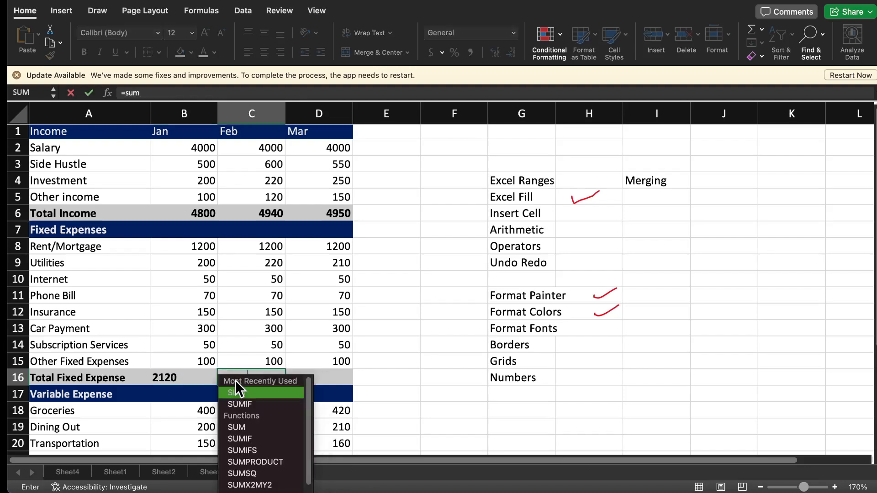
{"action": "key", "text": "Return"}
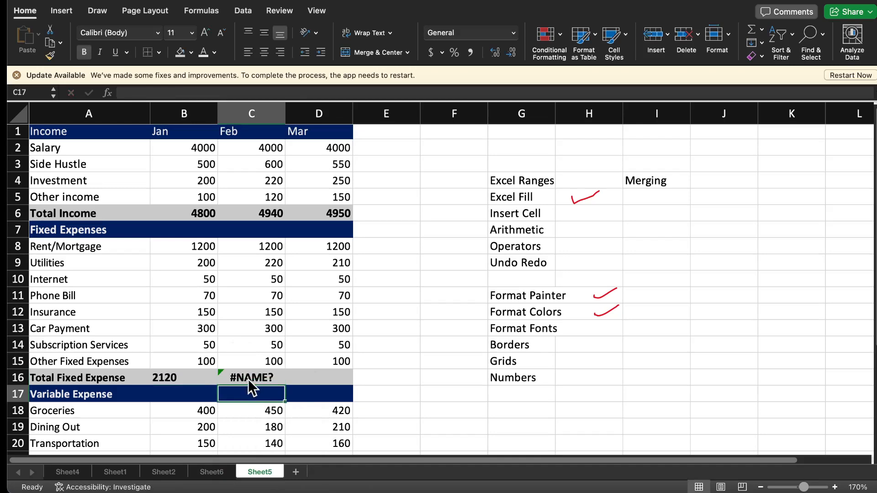
{"action": "left_click", "coordinate": [248, 378]}
{"action": "type", "text": "=sum"}
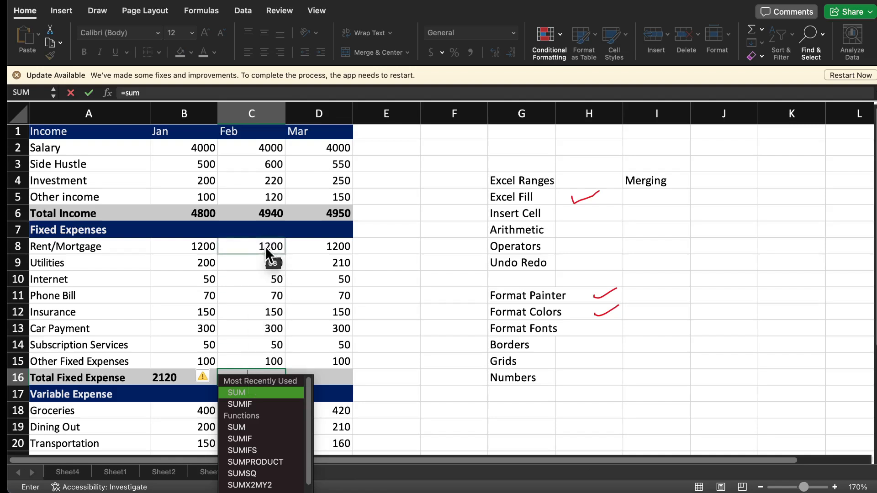
{"action": "left_click_drag", "start_coordinate": [268, 255], "coordinate": [267, 359]}
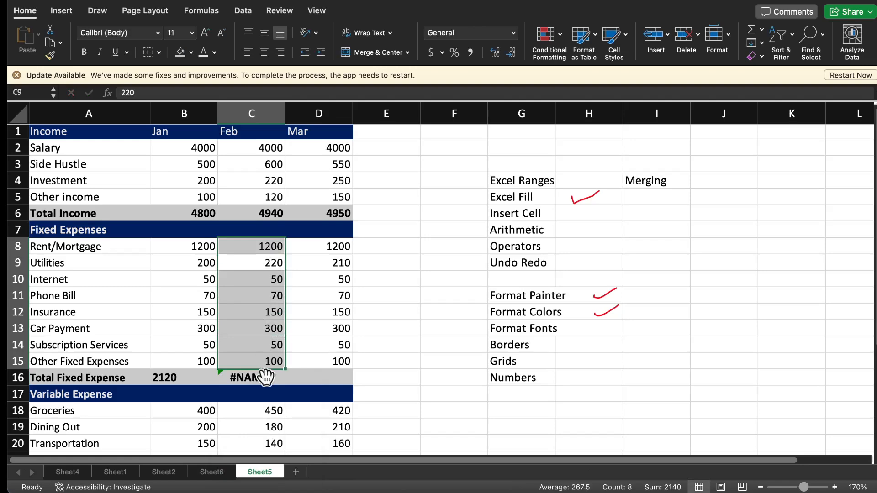
- Total the February fixed expenses in C16 with a SUM over C8:C15 and fill the formula across to March in D16
{"action": "left_click", "coordinate": [266, 377]}
{"action": "type", "text": "="}
{"action": "type", "text": "su"}
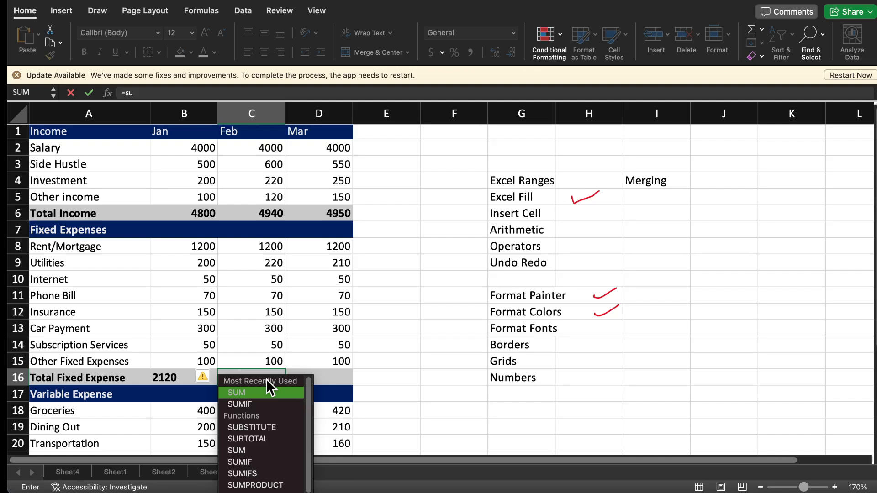
{"action": "left_click", "coordinate": [267, 379]}
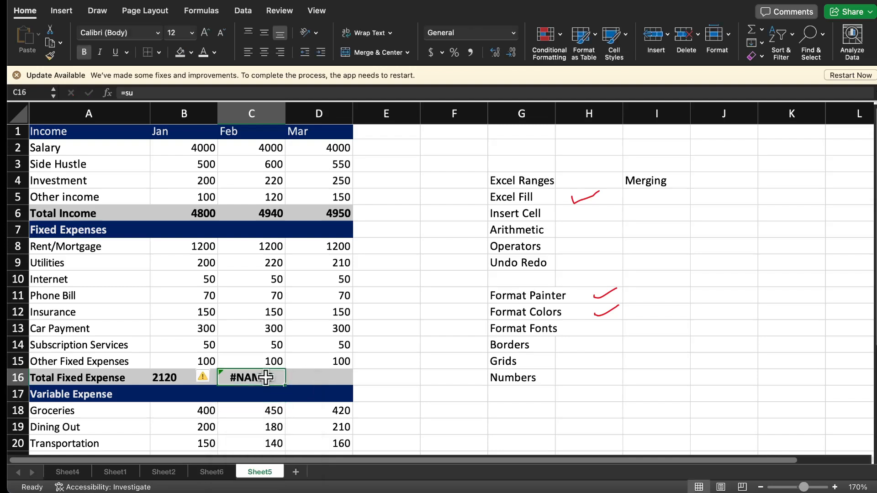
{"action": "double_click", "coordinate": [267, 377]}
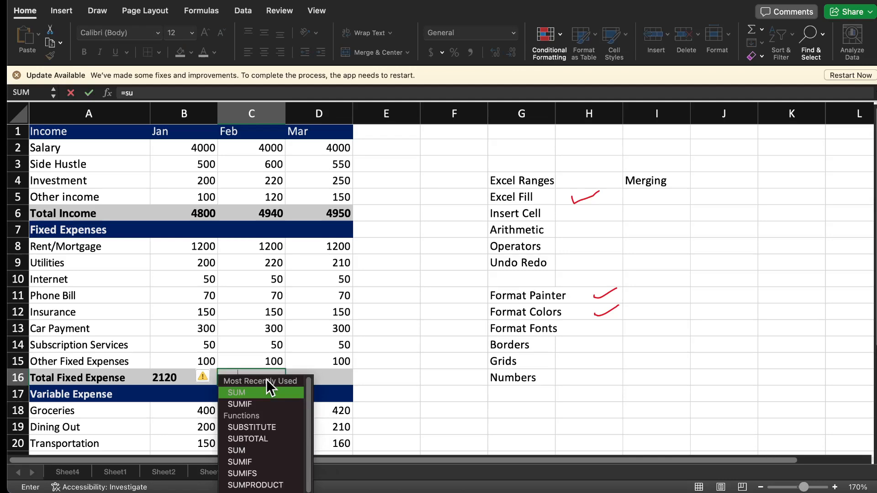
{"action": "double_click", "coordinate": [261, 393]}
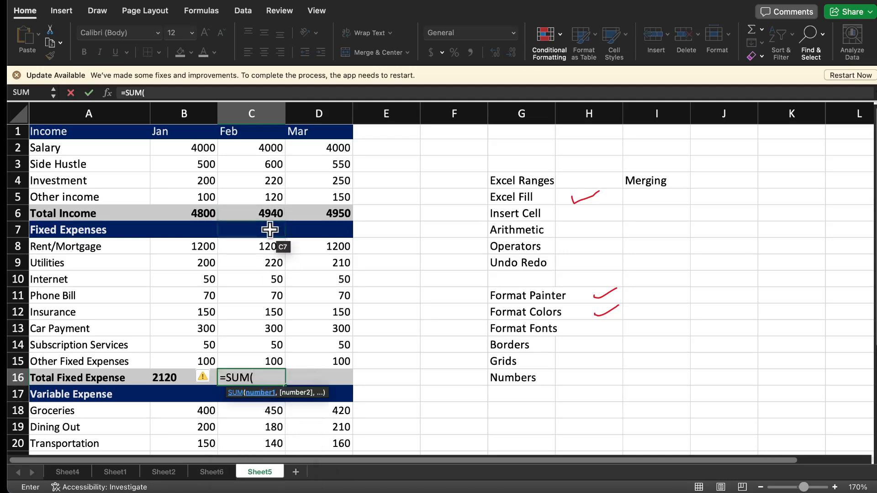
{"action": "left_click_drag", "start_coordinate": [263, 247], "coordinate": [265, 355]}
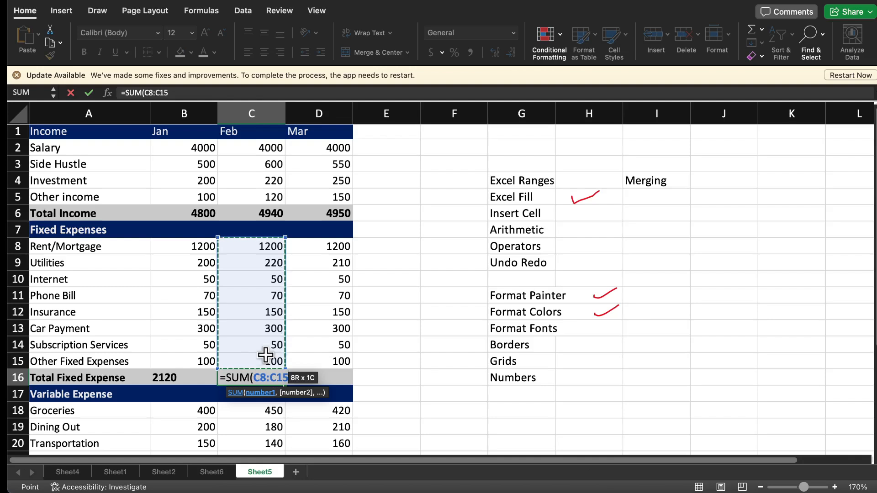
{"action": "key", "text": "Return"}
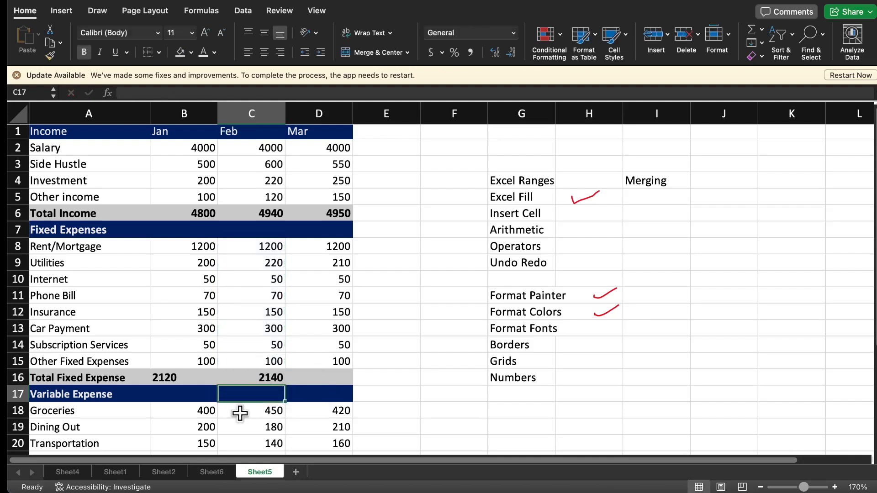
{"action": "left_click", "coordinate": [258, 379]}
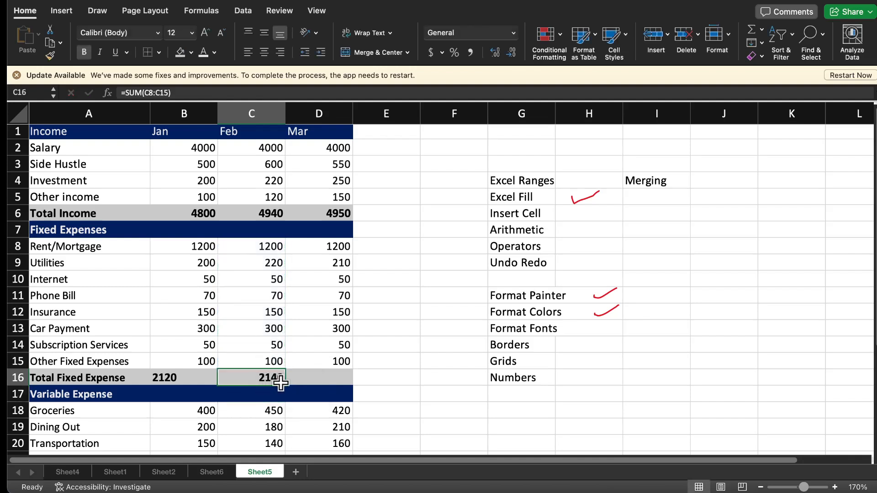
{"action": "left_click_drag", "start_coordinate": [286, 386], "coordinate": [349, 385]}
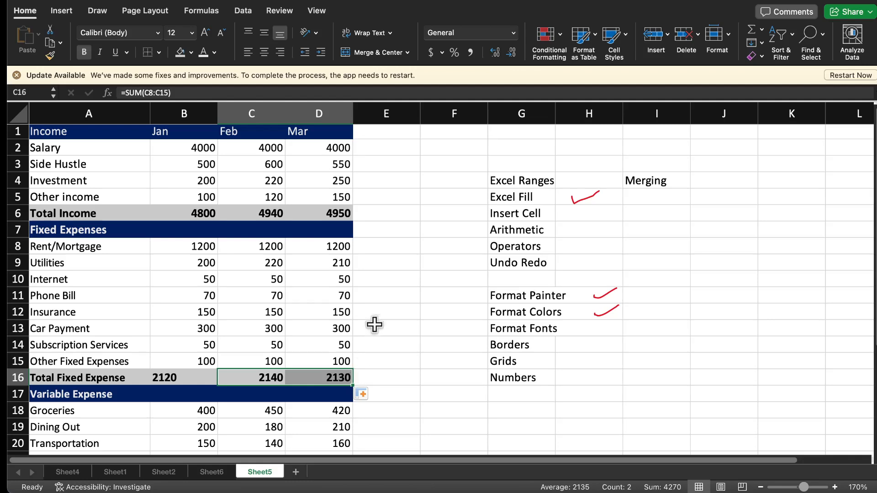
- Total the January variable expenses in B27 with a SUM over B18:B26 and fill the formula across to C27 and D27
{"action": "scroll", "coordinate": [372, 325], "scroll_direction": "down", "scroll_amount": 6}
{"action": "scroll", "coordinate": [374, 322], "scroll_direction": "down", "scroll_amount": 2}
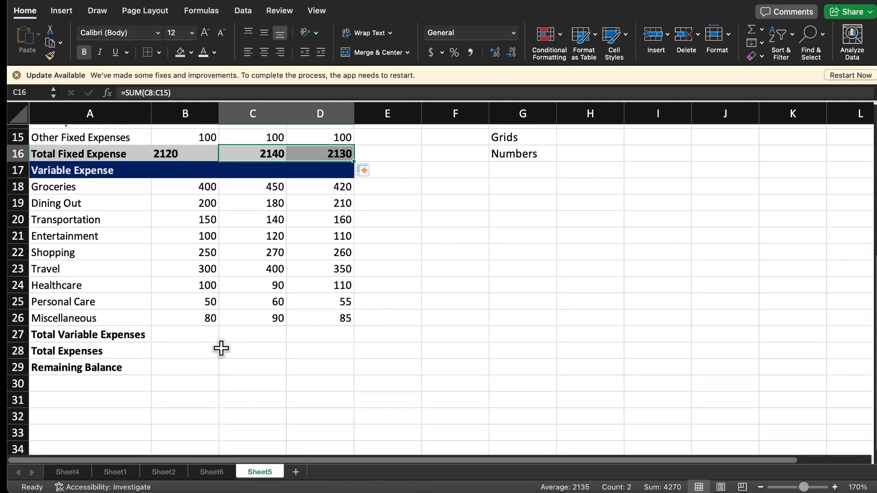
{"action": "left_click", "coordinate": [194, 338]}
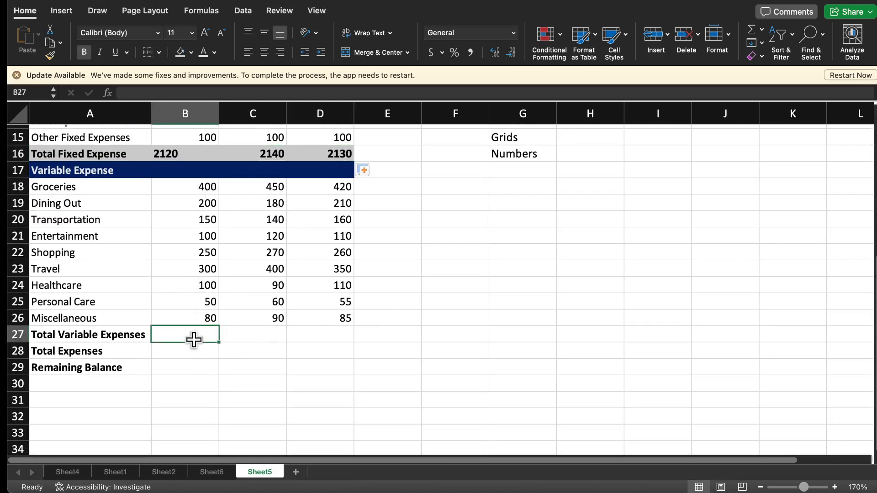
{"action": "type", "text": "=sum"}
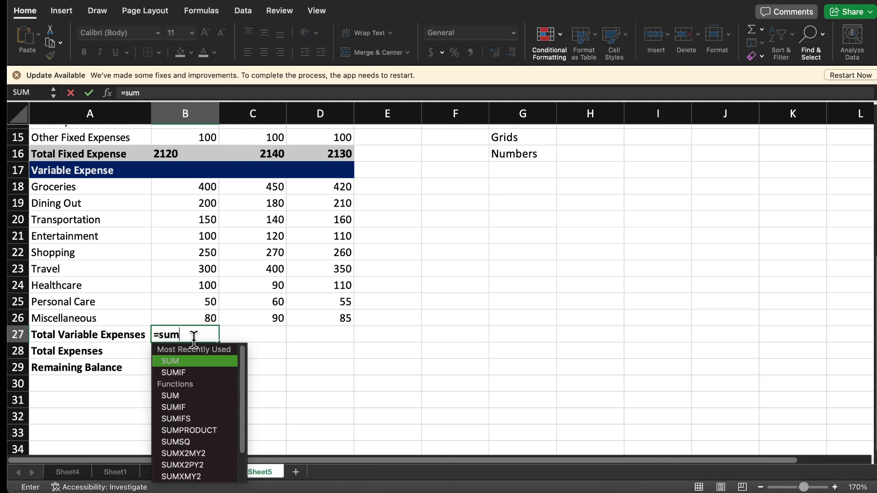
{"action": "double_click", "coordinate": [191, 361]}
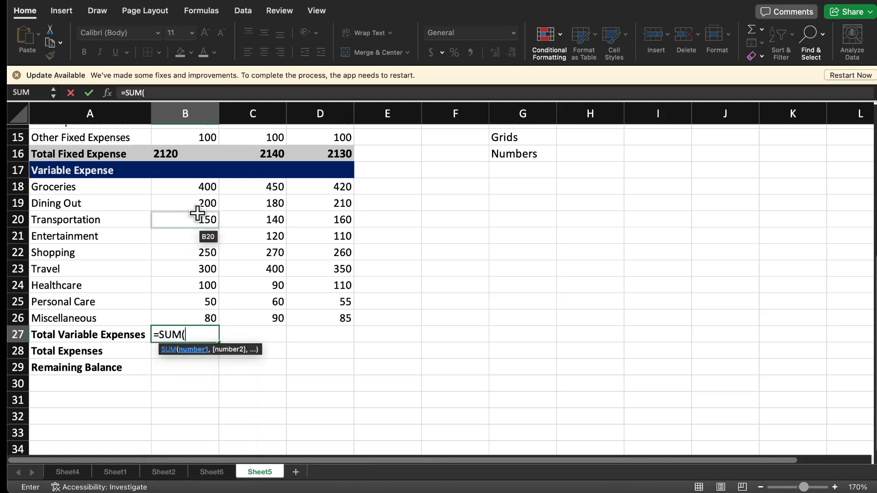
{"action": "left_click_drag", "start_coordinate": [194, 188], "coordinate": [198, 315]}
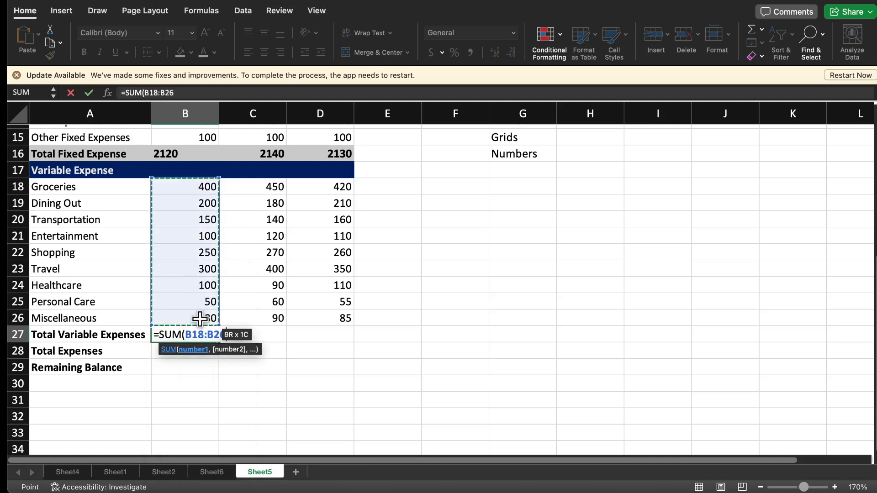
{"action": "key", "text": "Return"}
{"action": "left_click", "coordinate": [204, 335]}
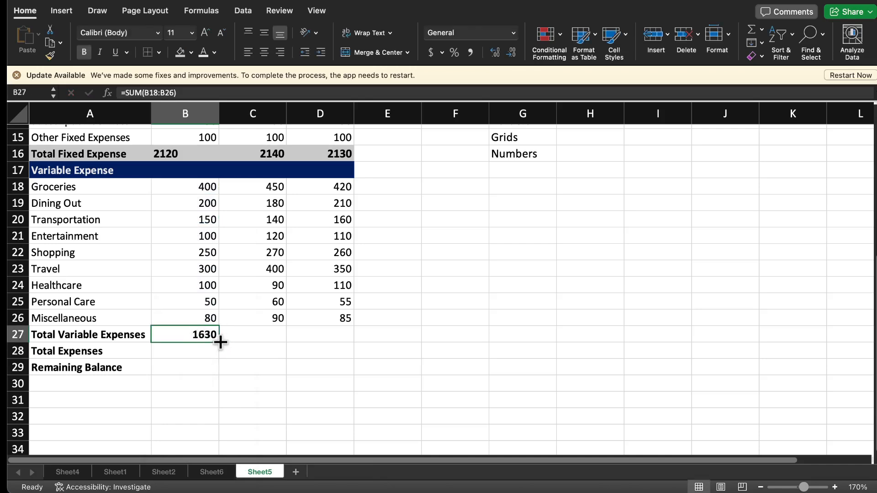
{"action": "left_click_drag", "start_coordinate": [220, 342], "coordinate": [329, 340]}
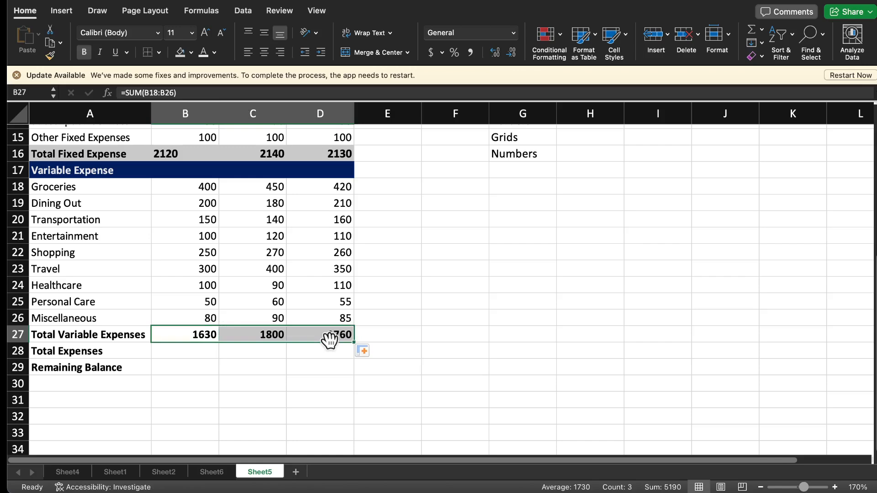
- Calculate the January total expenses in B28 by adding total fixed and total variable expenses with =B16+B27
{"action": "scroll", "coordinate": [329, 340], "scroll_direction": "up", "scroll_amount": 5}
{"action": "scroll", "coordinate": [329, 340], "scroll_direction": "down", "scroll_amount": 1}
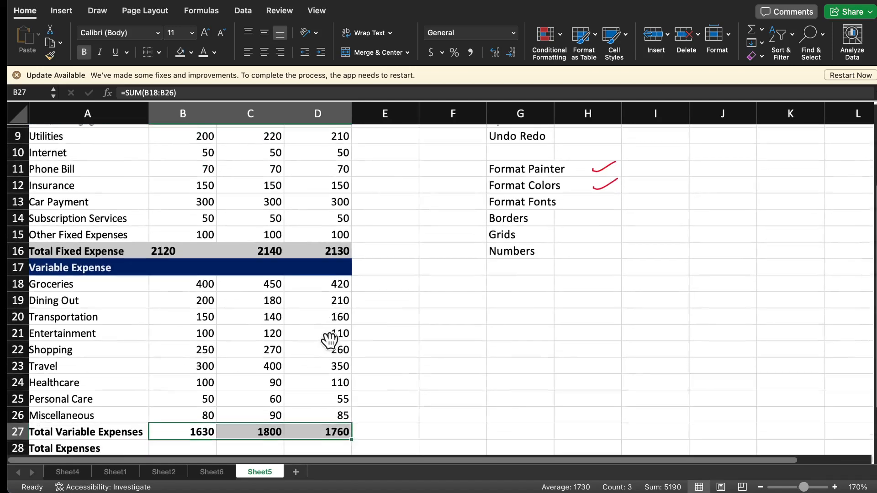
{"action": "scroll", "coordinate": [329, 340], "scroll_direction": "down", "scroll_amount": 2}
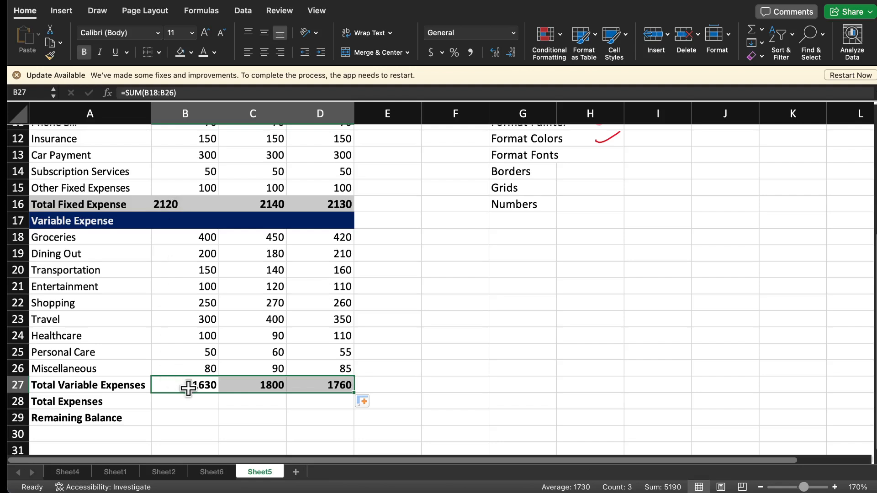
{"action": "left_click", "coordinate": [170, 402]}
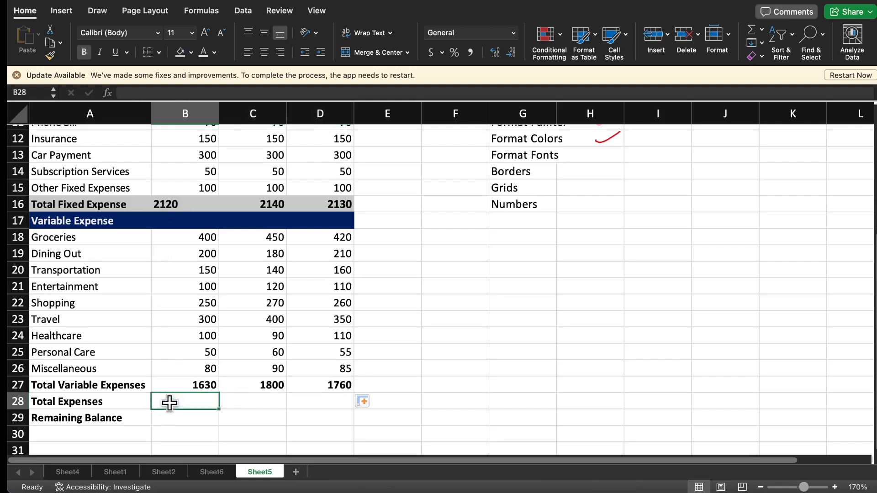
{"action": "type", "text": "="}
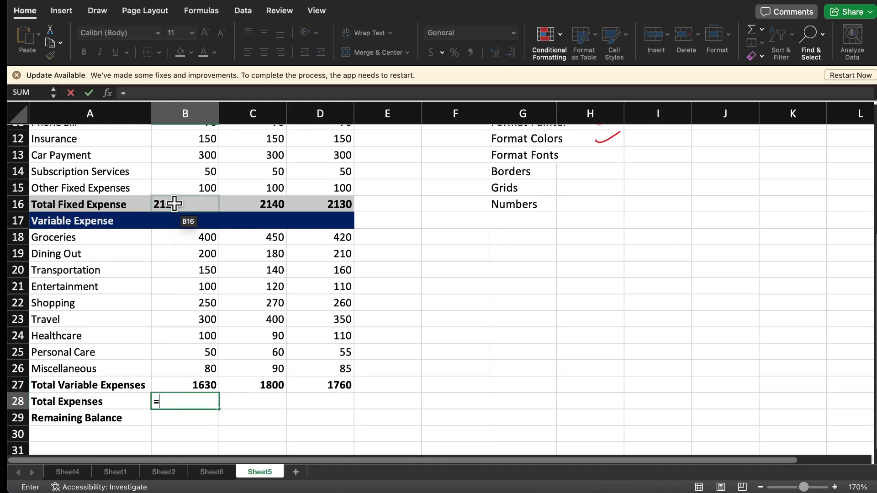
{"action": "left_click", "coordinate": [174, 204]}
{"action": "type", "text": "+"}
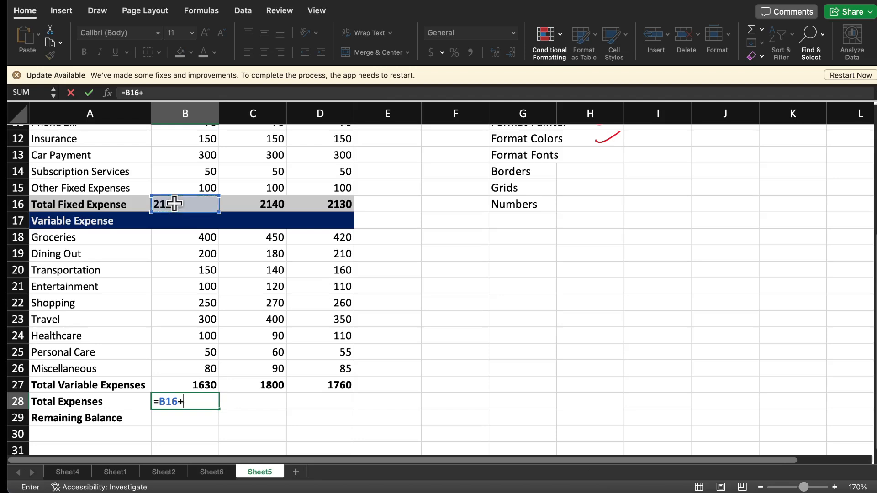
{"action": "left_click", "coordinate": [184, 385]}
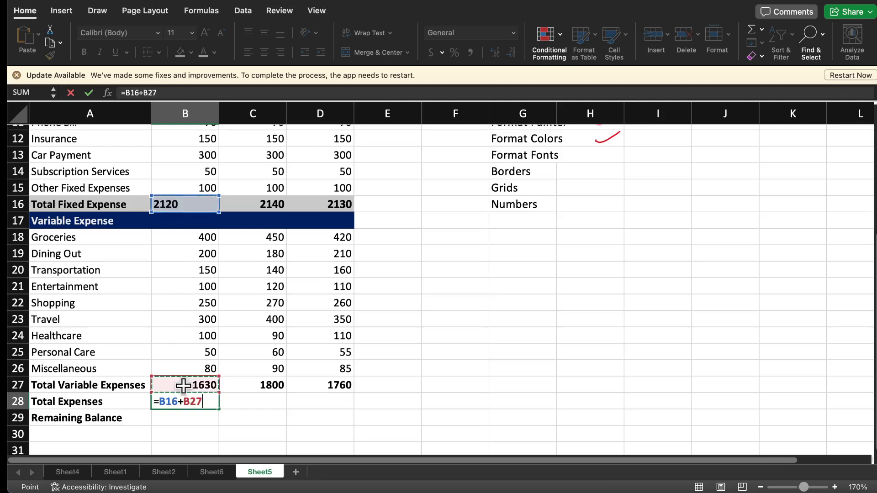
{"action": "key", "text": "Return"}
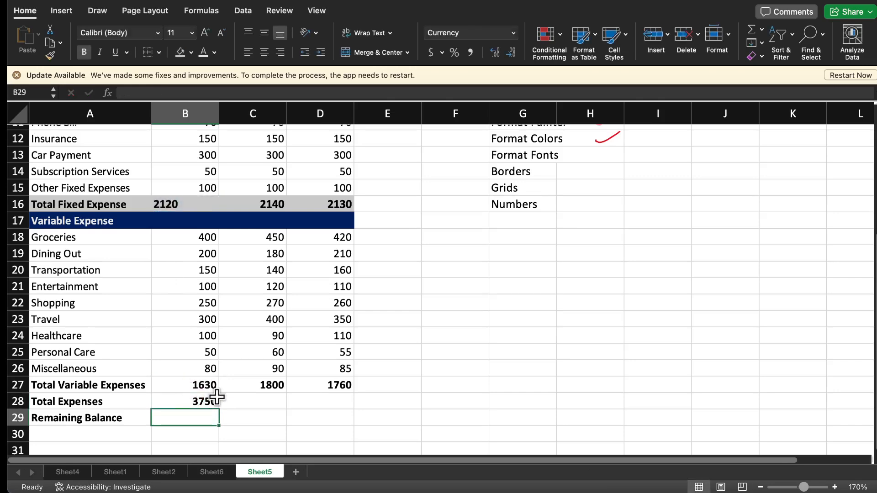
- Calculate the February total expenses in C28 with the formula =C16+C27
{"action": "left_click", "coordinate": [238, 404]}
{"action": "type", "text": "="}
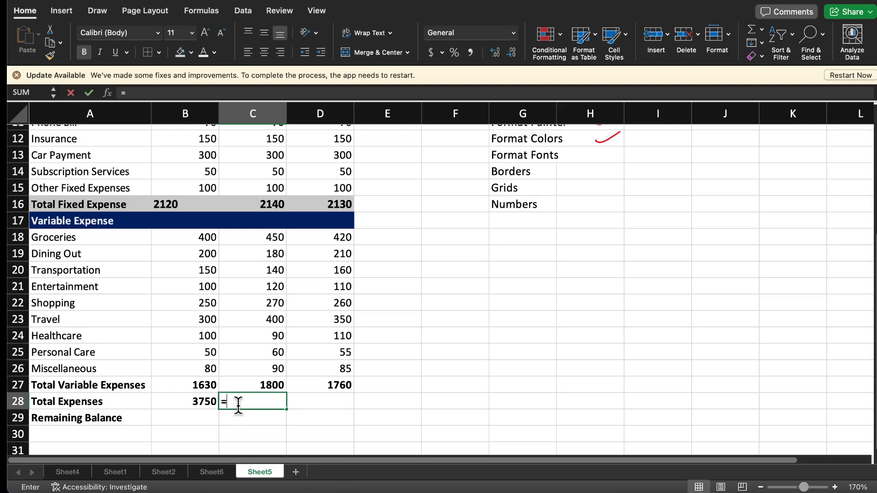
{"action": "left_click", "coordinate": [274, 205]}
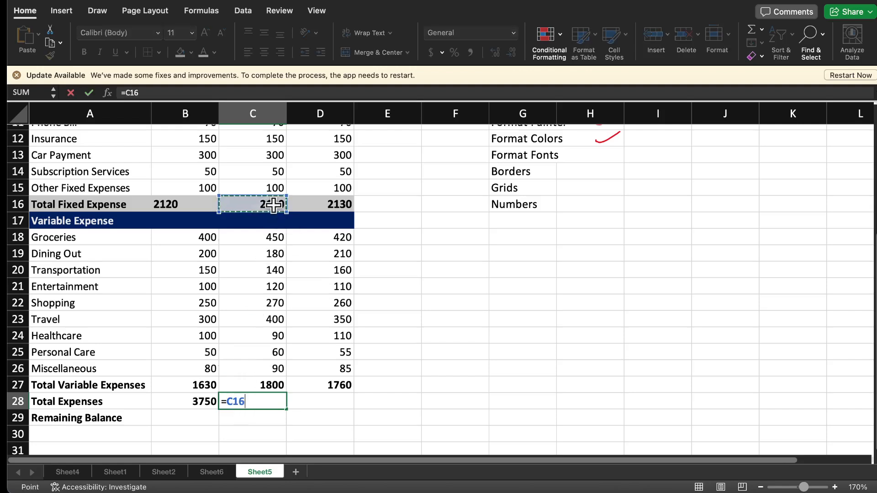
{"action": "type", "text": "+"}
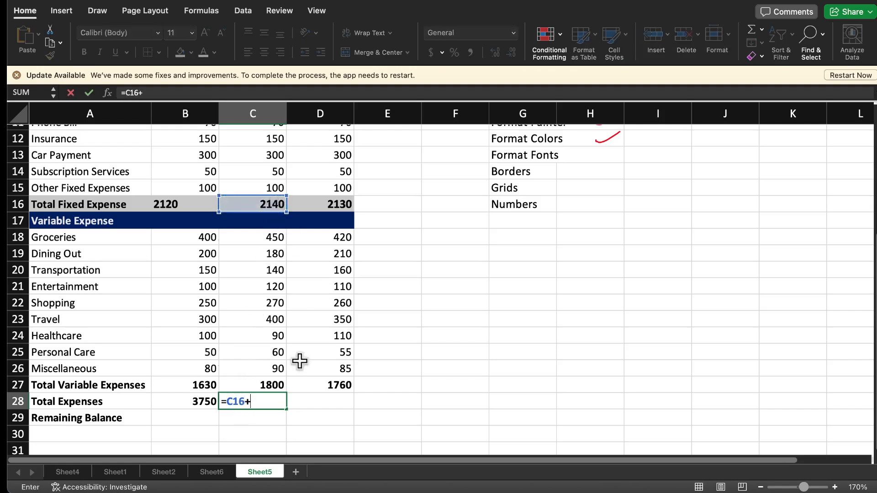
{"action": "left_click", "coordinate": [264, 381]}
{"action": "key", "text": "Return"}
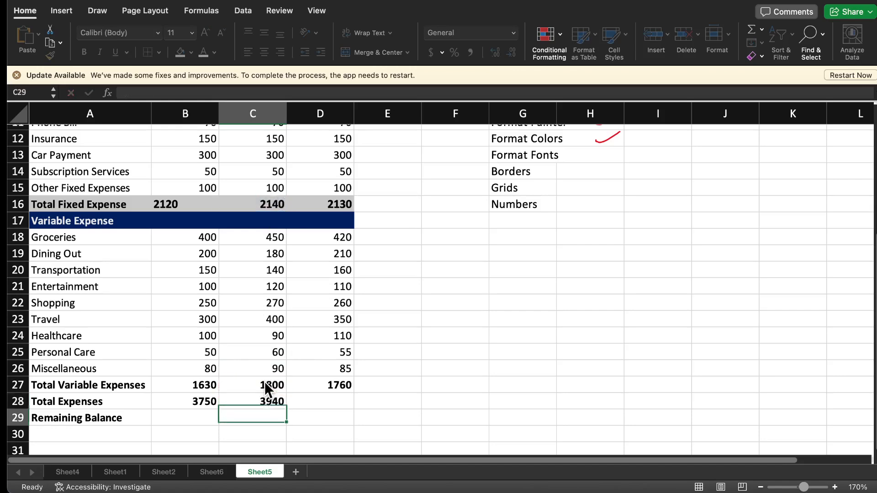
{"action": "left_click", "coordinate": [266, 404]}
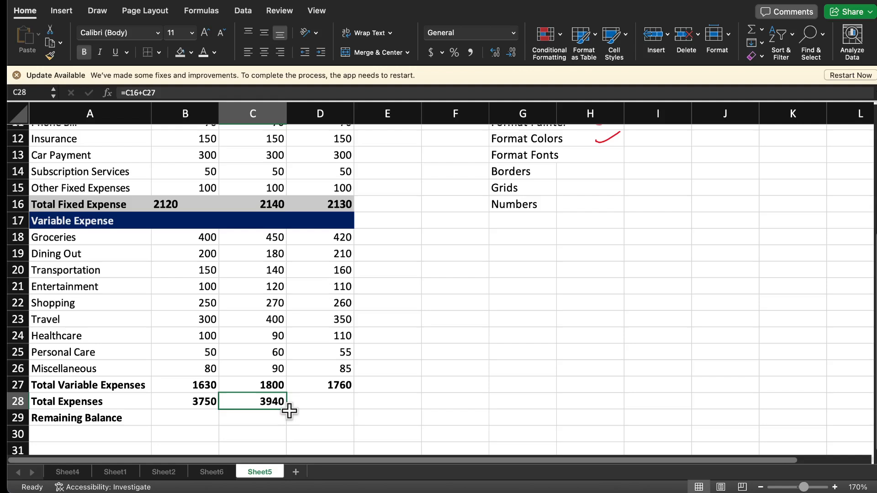
{"action": "mouse_move", "coordinate": [287, 410]}
{"action": "left_mouse_down"}
{"action": "mouse_move", "coordinate": [306, 408]}
{"action": "mouse_move", "coordinate": [290, 409]}
{"action": "left_mouse_up"}
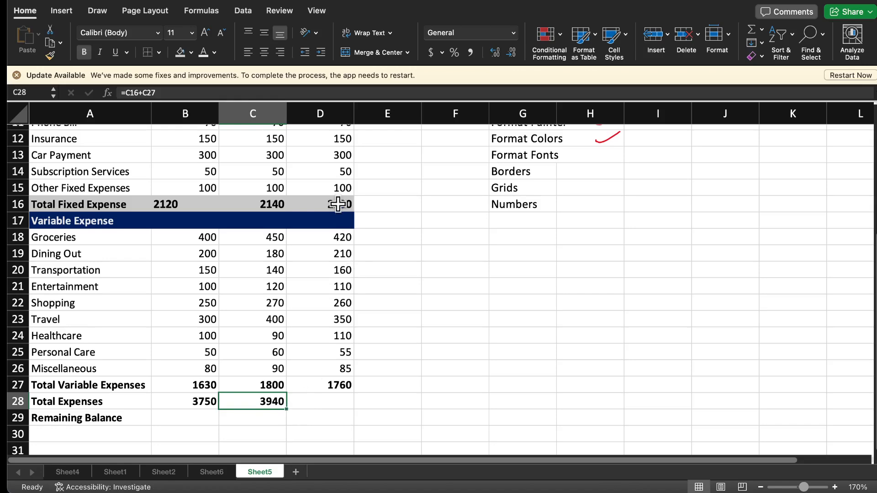
{"action": "left_click", "coordinate": [309, 400]}
{"action": "left_click", "coordinate": [266, 412]}
{"action": "left_click_drag", "start_coordinate": [267, 412], "coordinate": [267, 402]}
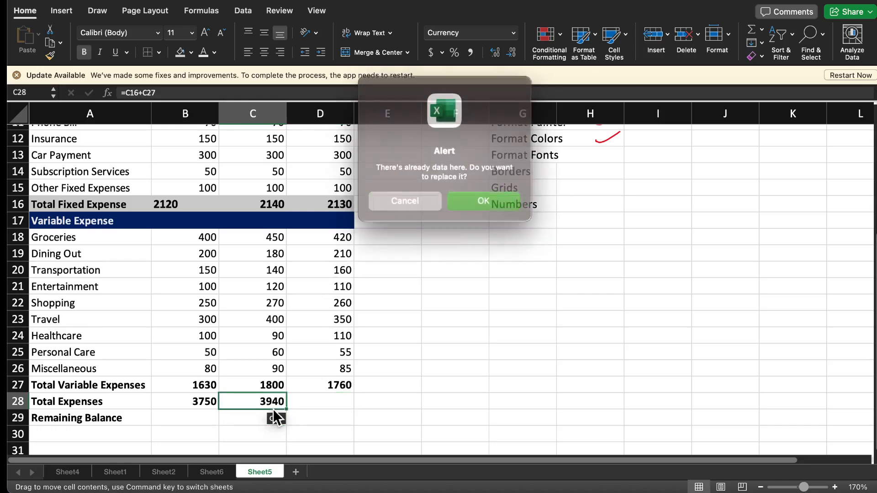
{"action": "left_click", "coordinate": [417, 201]}
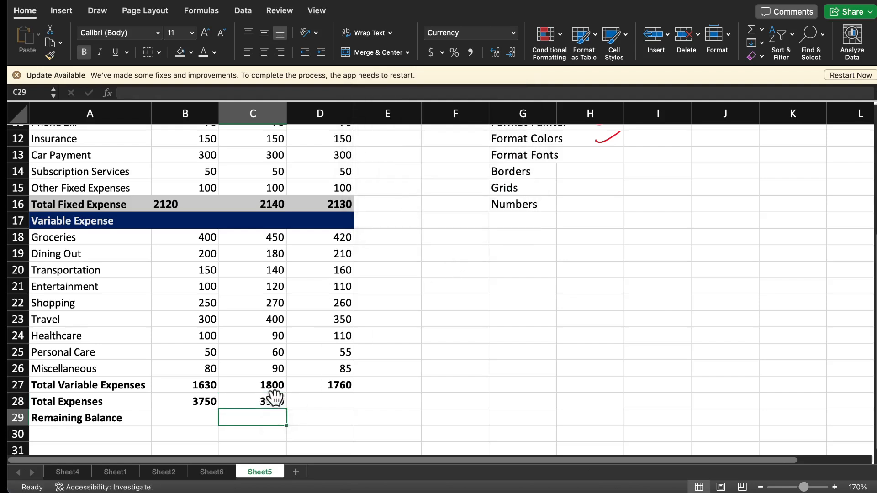
- Fill the February total expenses formula from C28 across to March in D28
{"action": "left_click", "coordinate": [276, 402]}
{"action": "left_click_drag", "start_coordinate": [286, 412], "coordinate": [343, 402]}
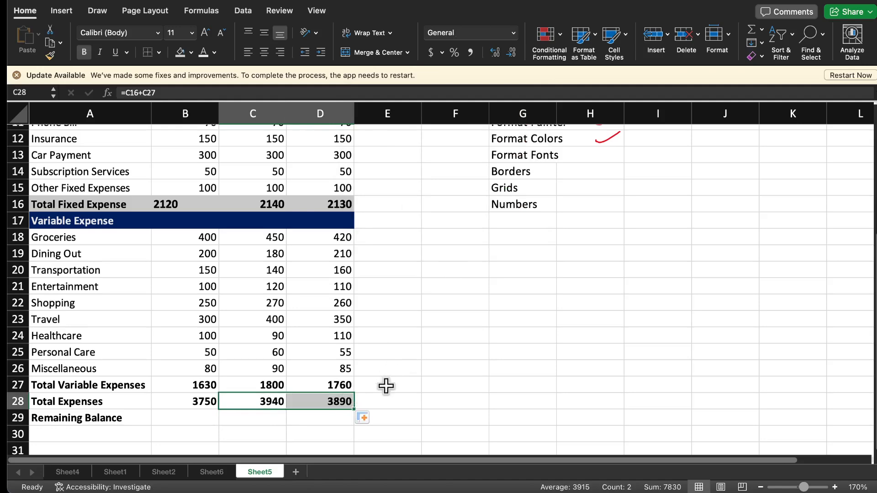
- Shade the Total Variable Expenses and Total Expenses rows, A27:D28, with the grey fill color
{"action": "left_click", "coordinate": [192, 421]}
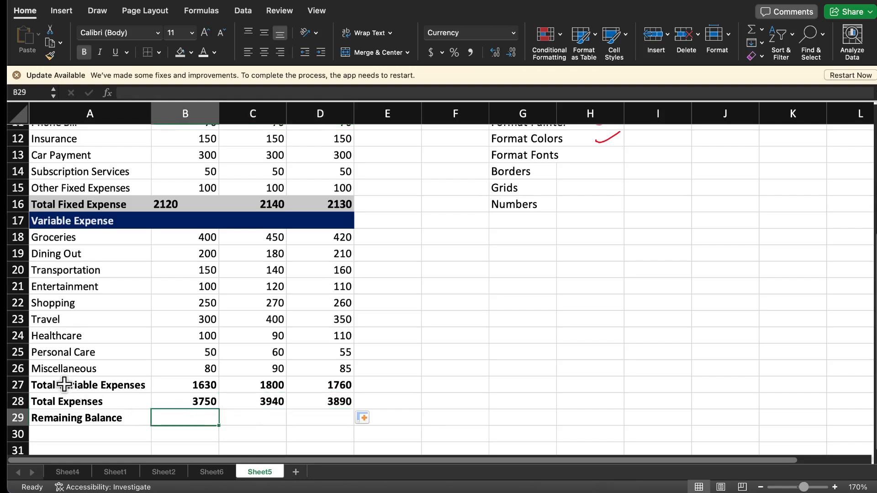
{"action": "left_click_drag", "start_coordinate": [70, 386], "coordinate": [322, 401]}
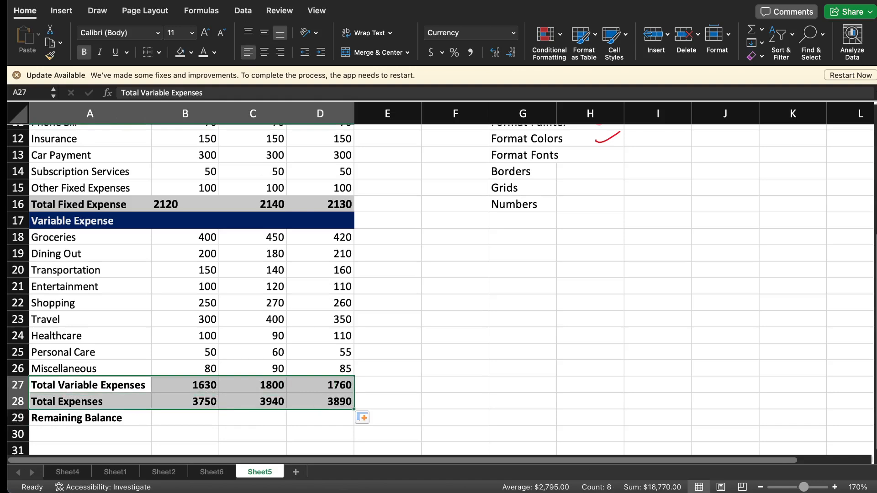
{"action": "left_click", "coordinate": [180, 54]}
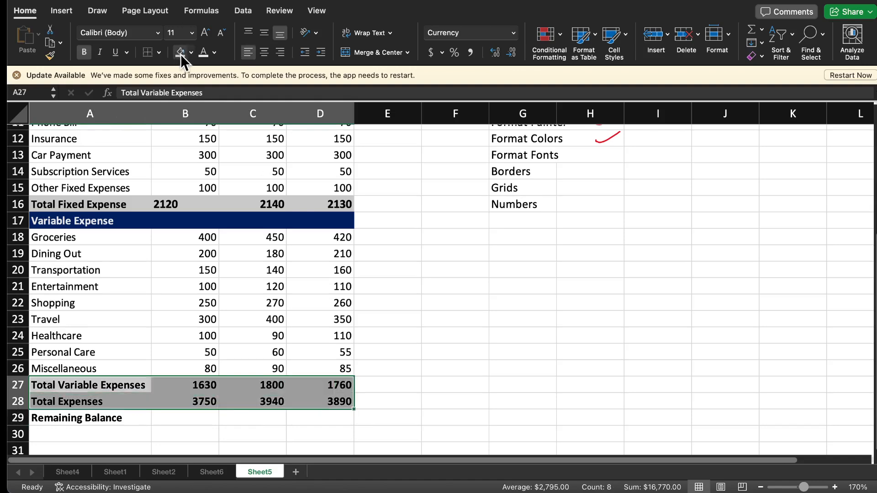
- Calculate the January remaining balance in B29 by subtracting total expenses from total income with =B6-B28
{"action": "left_click", "coordinate": [194, 420]}
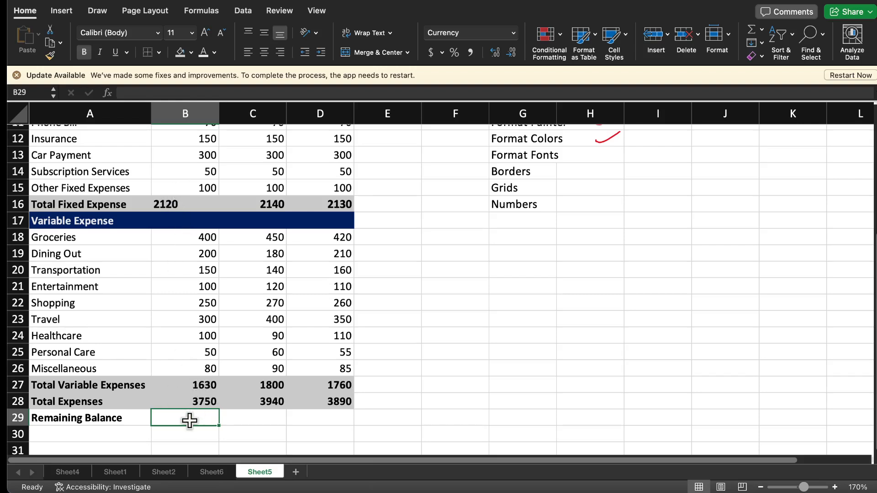
{"action": "type", "text": "="}
{"action": "scroll", "coordinate": [188, 318], "scroll_direction": "up", "scroll_amount": 5}
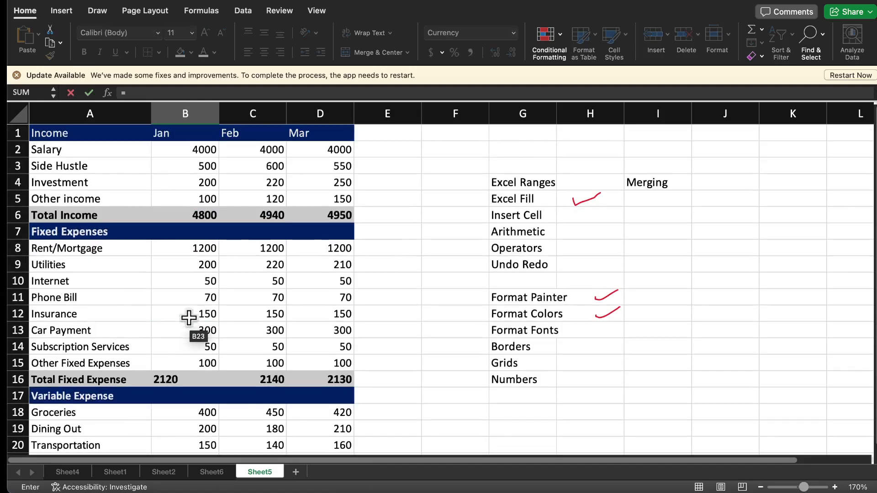
{"action": "scroll", "coordinate": [195, 222], "scroll_direction": "down", "scroll_amount": 1}
{"action": "left_click", "coordinate": [198, 208]}
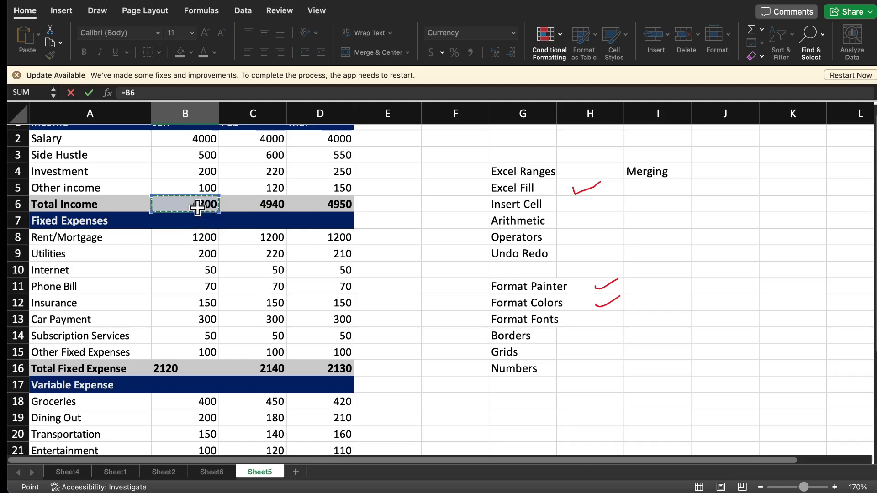
{"action": "scroll", "coordinate": [189, 315], "scroll_direction": "down", "scroll_amount": 10}
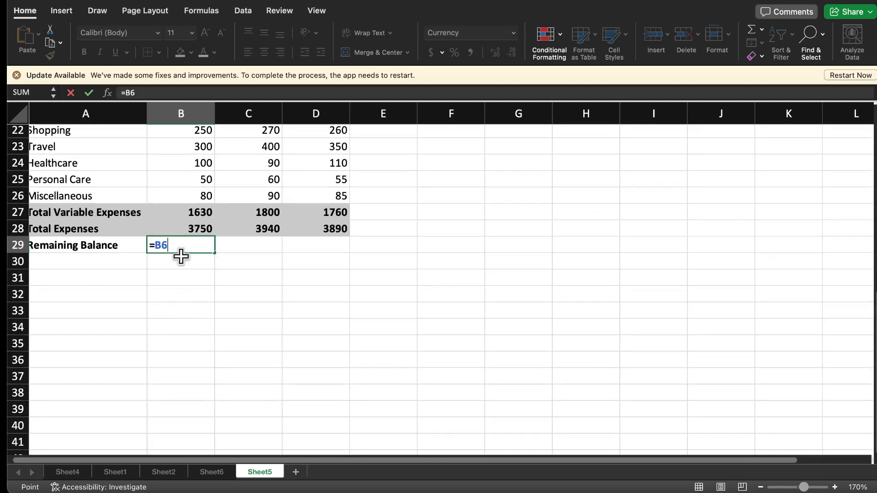
{"action": "type", "text": "-"}
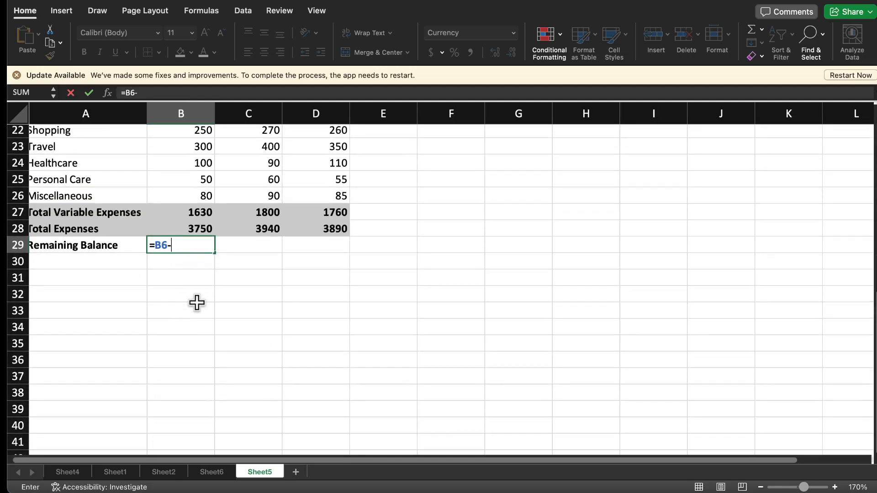
{"action": "left_click", "coordinate": [186, 229]}
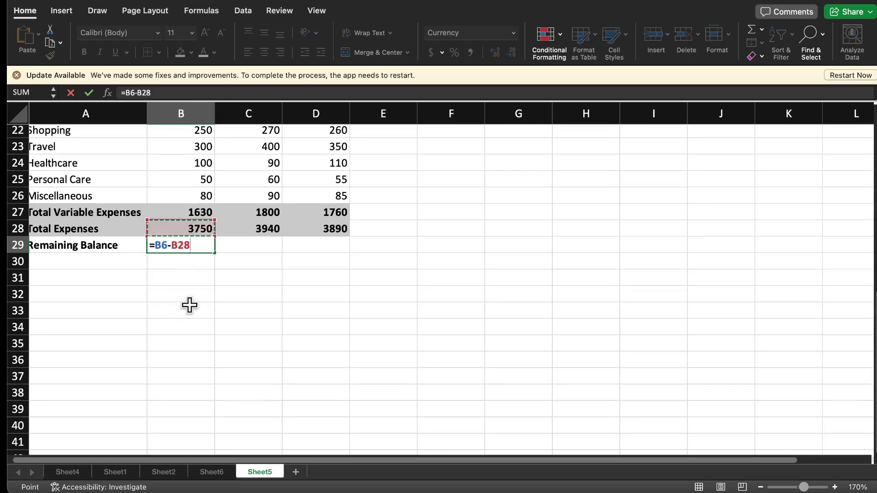
{"action": "key", "text": "Return"}
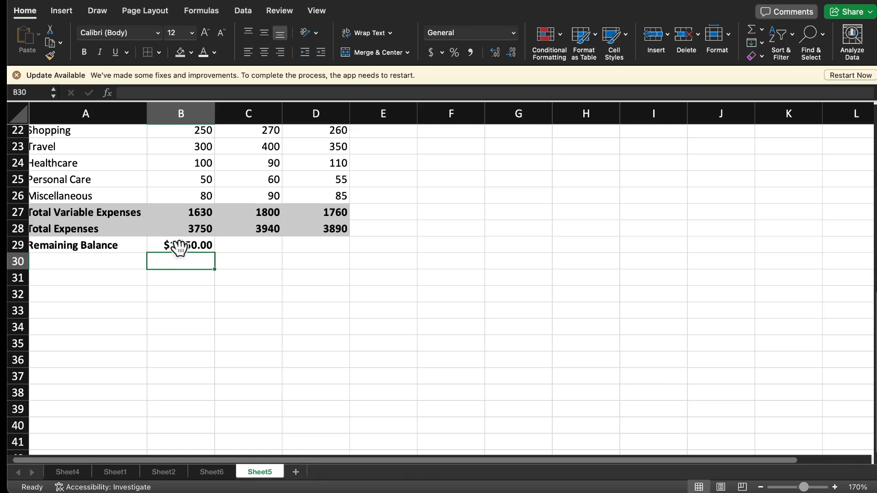
- Change the number format of the remaining balance cells B29:D29 to General
{"action": "double_click", "coordinate": [177, 247]}
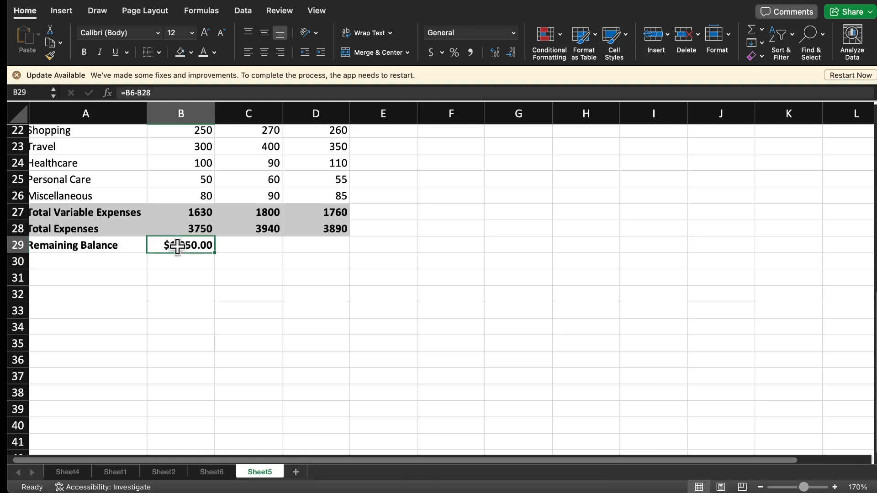
{"action": "left_click", "coordinate": [144, 245]}
{"action": "left_click_drag", "start_coordinate": [160, 249], "coordinate": [336, 248]}
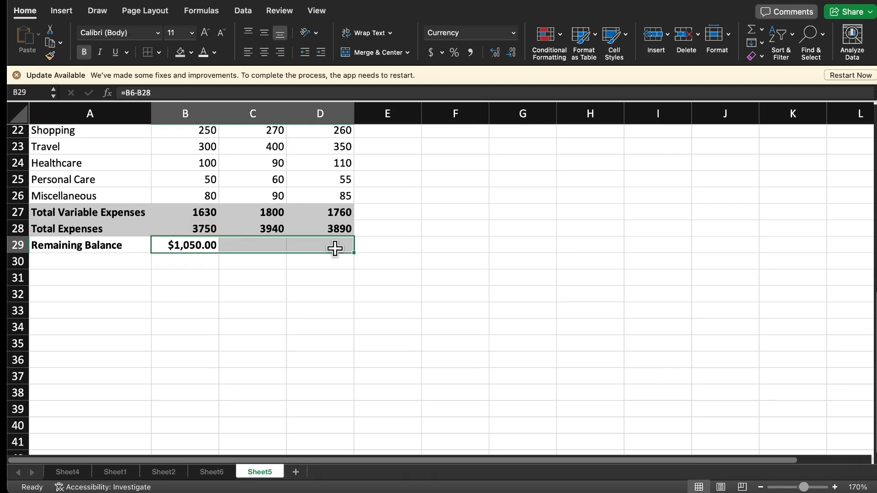
{"action": "left_click", "coordinate": [513, 32]}
{"action": "left_click", "coordinate": [496, 52]}
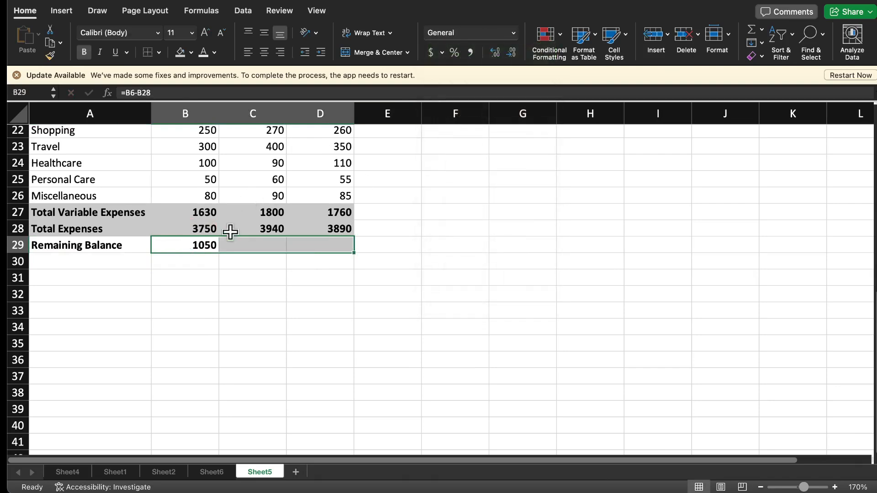
- Fill the January remaining balance formula from B29 across to C29 and D29
{"action": "left_click", "coordinate": [240, 243]}
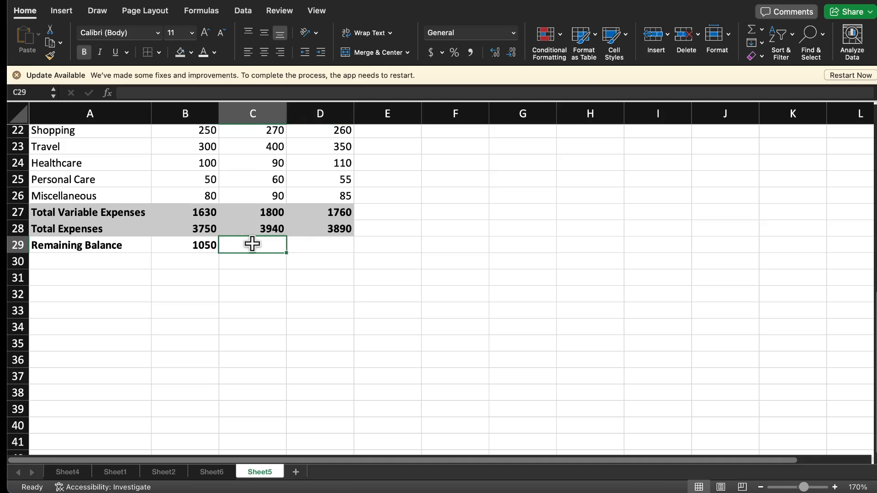
{"action": "left_click", "coordinate": [207, 250]}
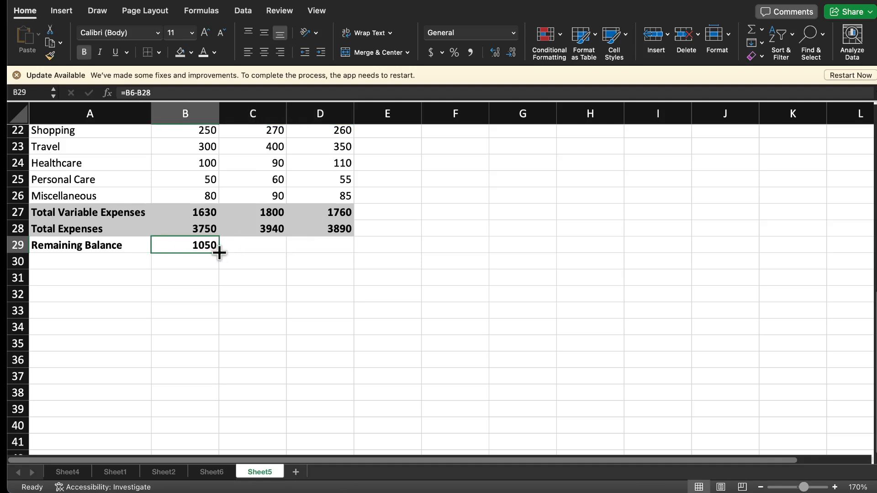
{"action": "left_click_drag", "start_coordinate": [220, 252], "coordinate": [339, 250]}
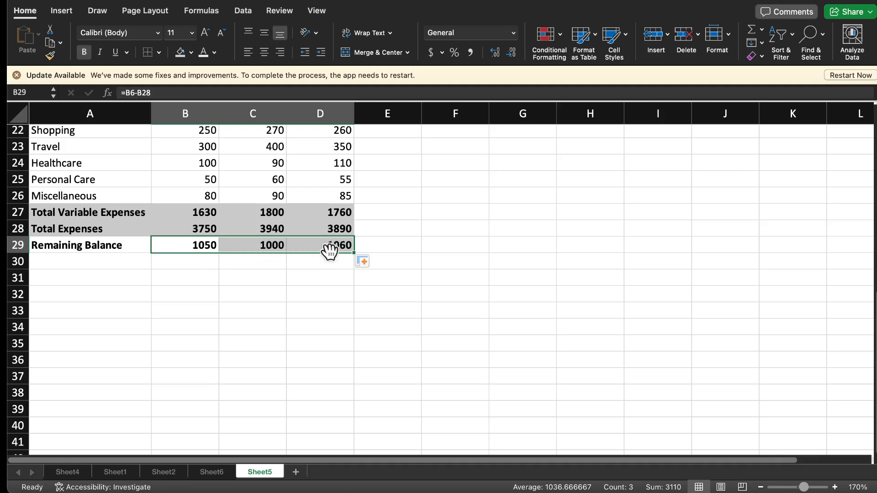
- Tick off Excel Ranges and Arithmetic in the topic list with the red pen, and draw a short dash beside Operators
{"action": "scroll", "coordinate": [329, 251], "scroll_direction": "up", "scroll_amount": 7}
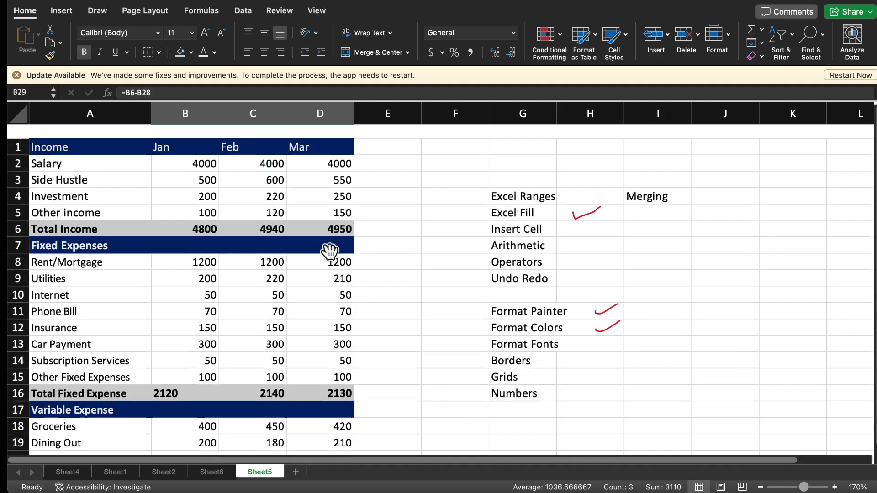
{"action": "scroll", "coordinate": [329, 250], "scroll_direction": "down", "scroll_amount": 5}
{"action": "scroll", "coordinate": [329, 251], "scroll_direction": "up", "scroll_amount": 1}
{"action": "scroll", "coordinate": [329, 250], "scroll_direction": "up", "scroll_amount": 4}
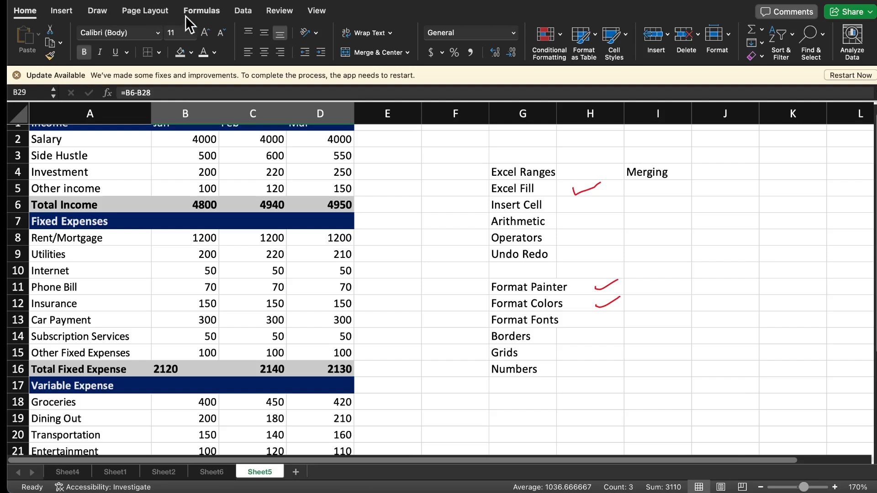
{"action": "left_click", "coordinate": [105, 11]}
{"action": "left_click", "coordinate": [149, 37]}
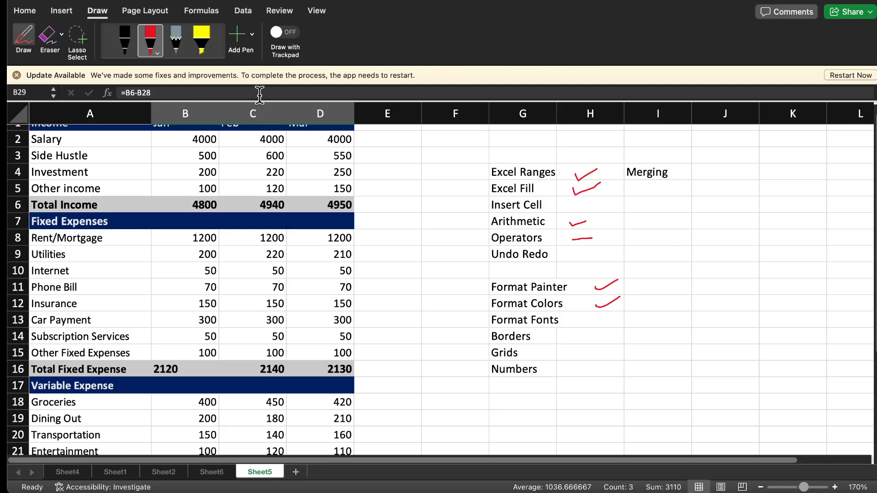
- Compare the layout with the finished budget on Sheet2, and indent the income item labels in A2:A5 on Sheet5 by two levels
{"action": "left_click", "coordinate": [28, 14]}
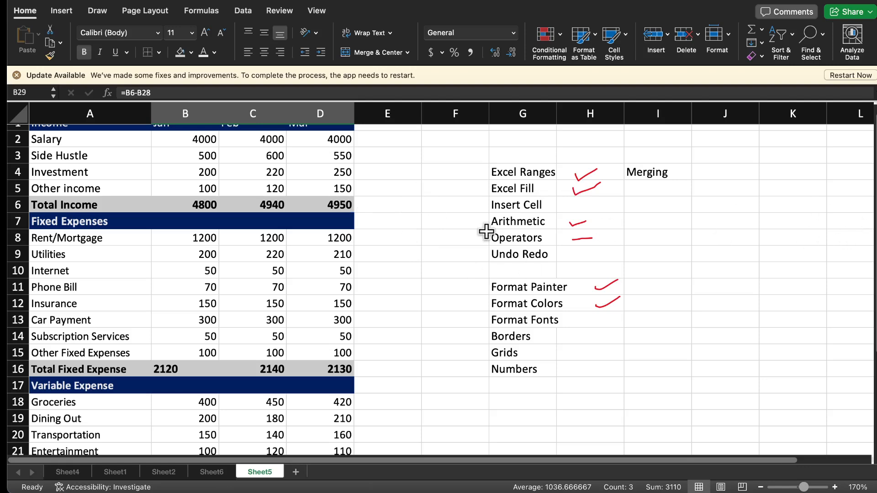
{"action": "scroll", "coordinate": [478, 232], "scroll_direction": "down", "scroll_amount": 1}
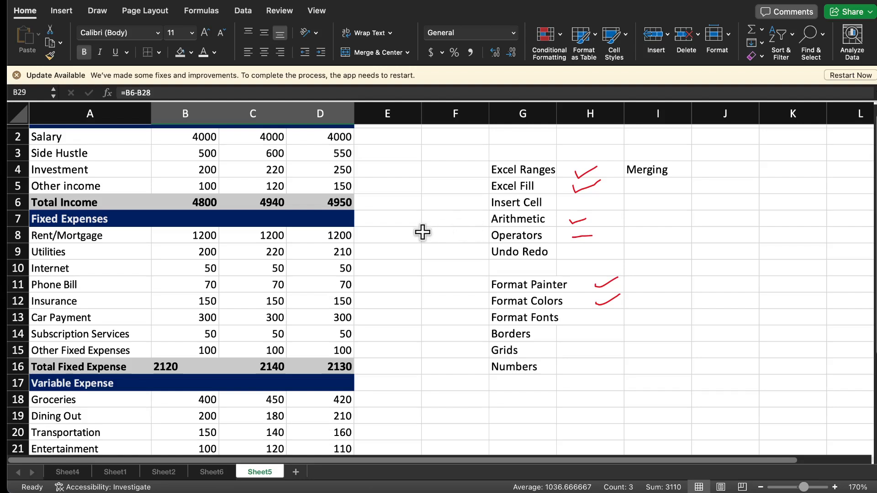
{"action": "scroll", "coordinate": [422, 232], "scroll_direction": "up", "scroll_amount": 2}
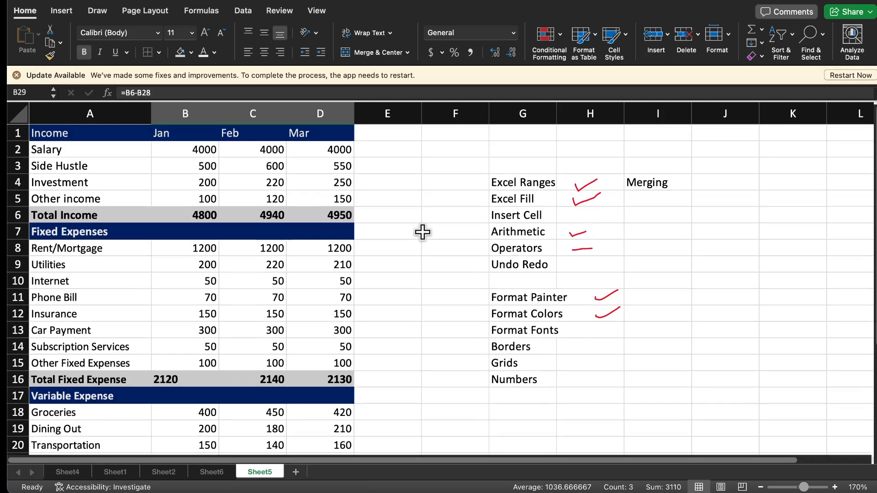
{"action": "left_click", "coordinate": [164, 474]}
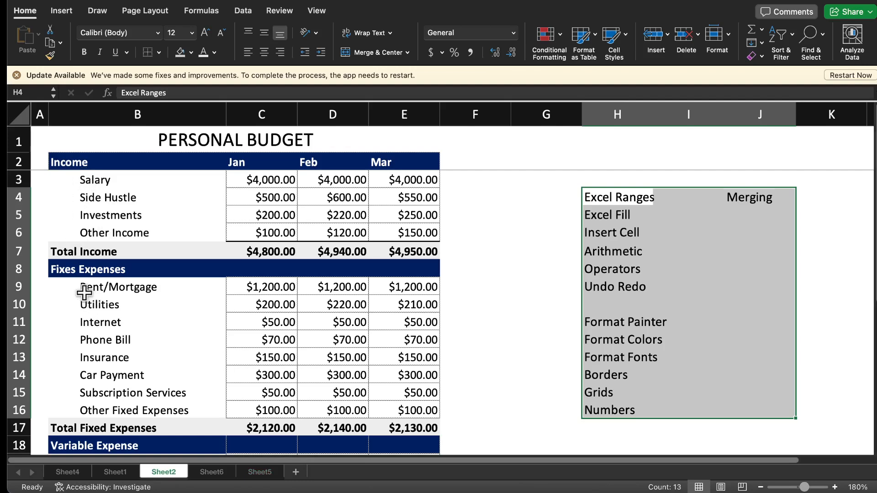
{"action": "left_click", "coordinate": [263, 475]}
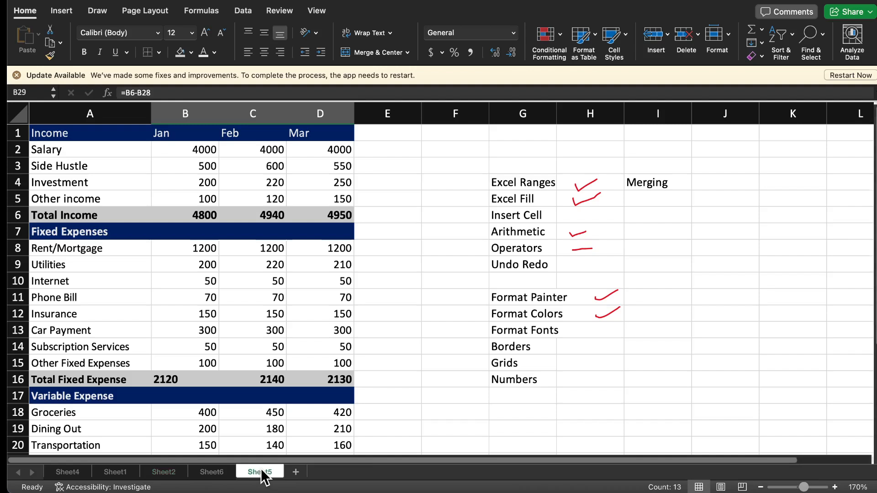
{"action": "left_click", "coordinate": [55, 151]}
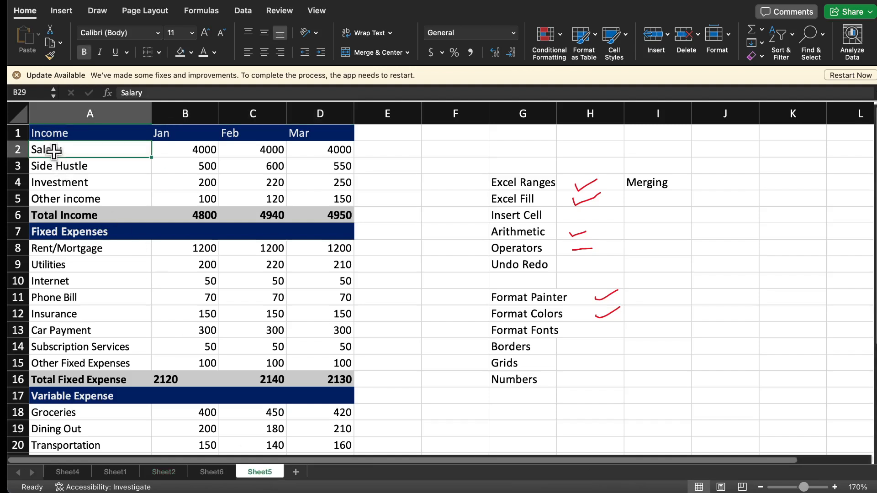
{"action": "left_click_drag", "start_coordinate": [54, 151], "coordinate": [69, 196]}
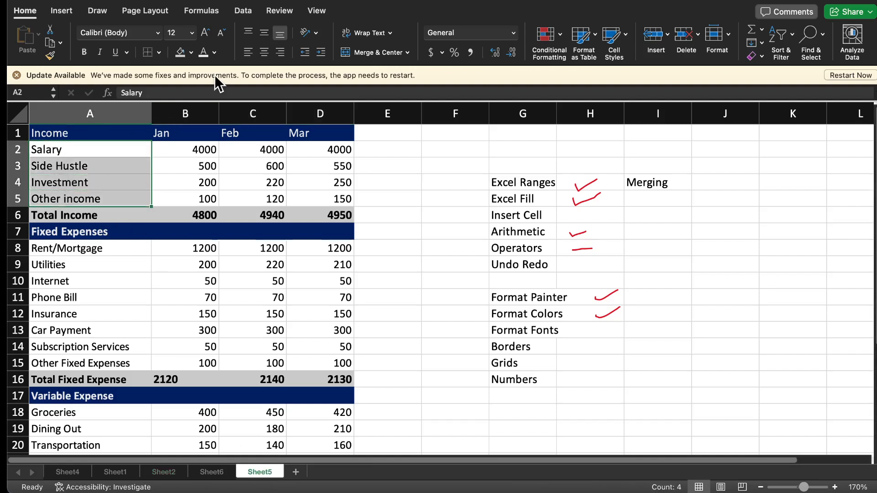
{"action": "left_click", "coordinate": [323, 56]}
{"action": "left_click", "coordinate": [323, 57]}
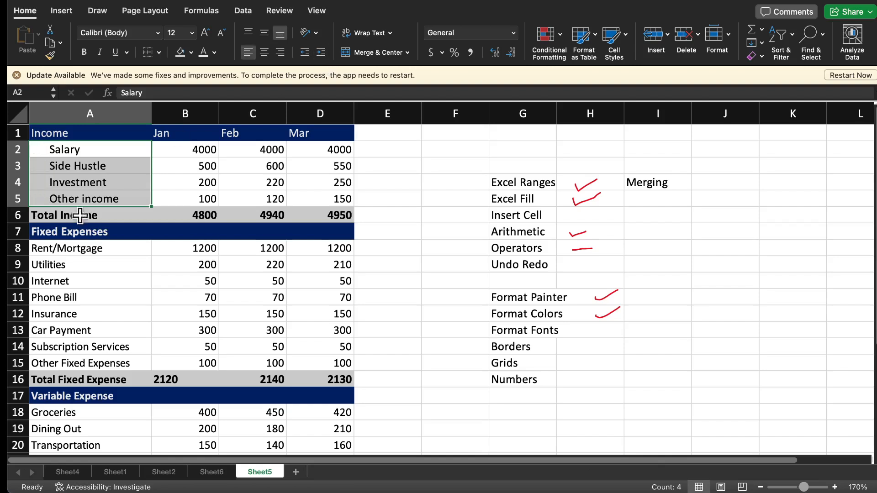
- Indent the fixed expense item labels in A8:A15 by two levels
{"action": "left_click_drag", "start_coordinate": [40, 246], "coordinate": [69, 363]}
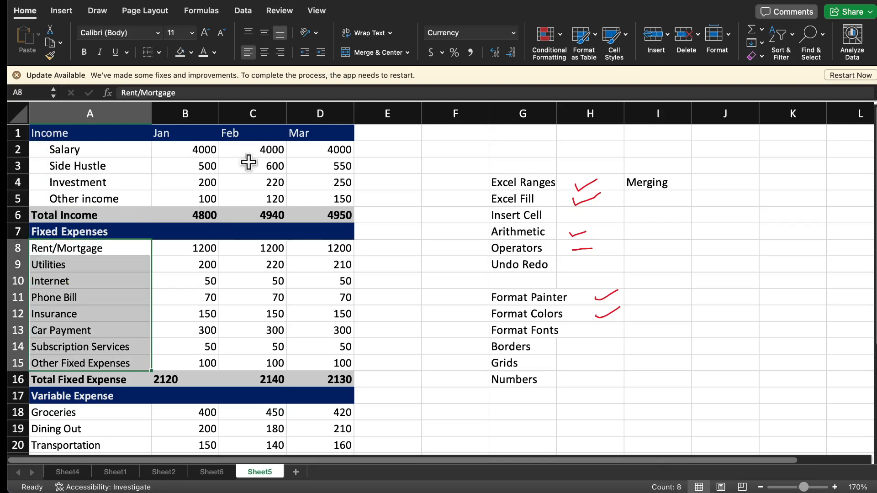
{"action": "left_click", "coordinate": [319, 55]}
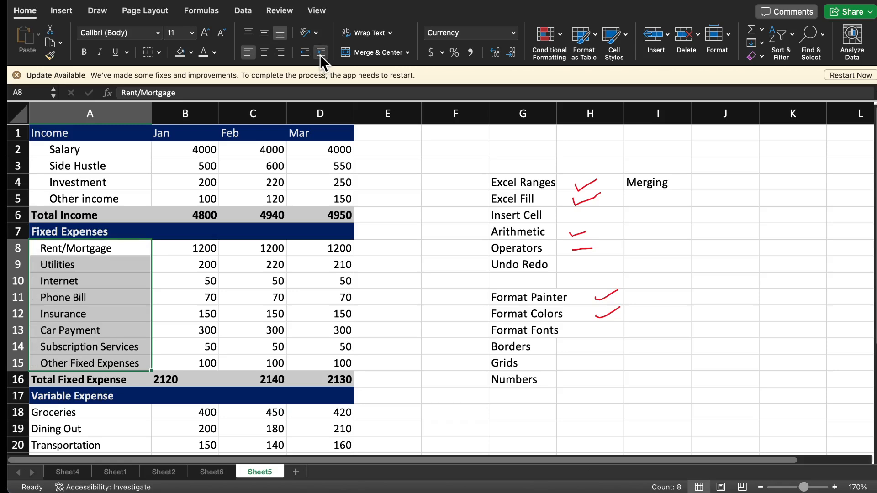
{"action": "left_click", "coordinate": [319, 53]}
- Indent the variable expense item labels in A18:A26 by two levels
{"action": "scroll", "coordinate": [202, 194], "scroll_direction": "down", "scroll_amount": 3}
{"action": "scroll", "coordinate": [202, 194], "scroll_direction": "down", "scroll_amount": 2}
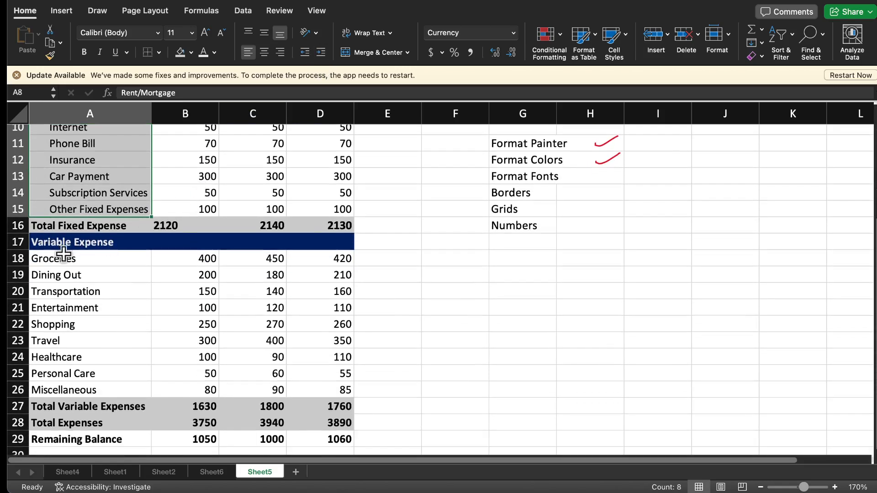
{"action": "left_click_drag", "start_coordinate": [63, 257], "coordinate": [85, 383]}
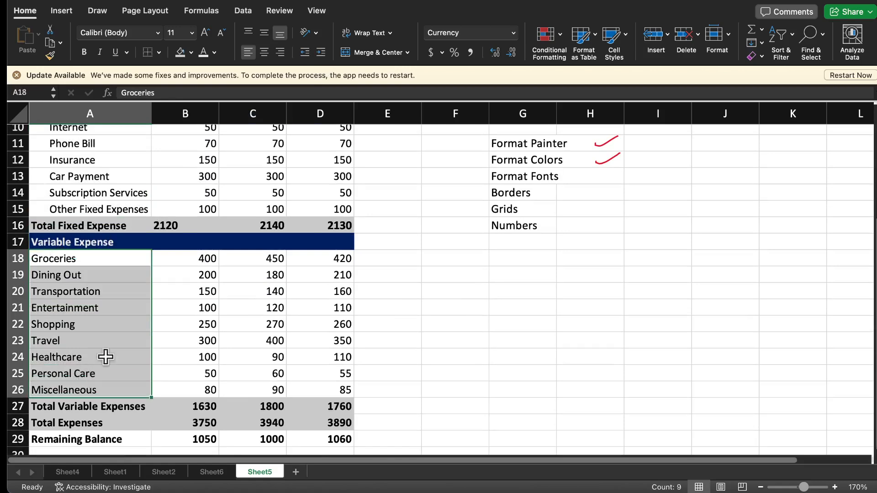
{"action": "left_click", "coordinate": [321, 53]}
{"action": "left_click", "coordinate": [320, 54]}
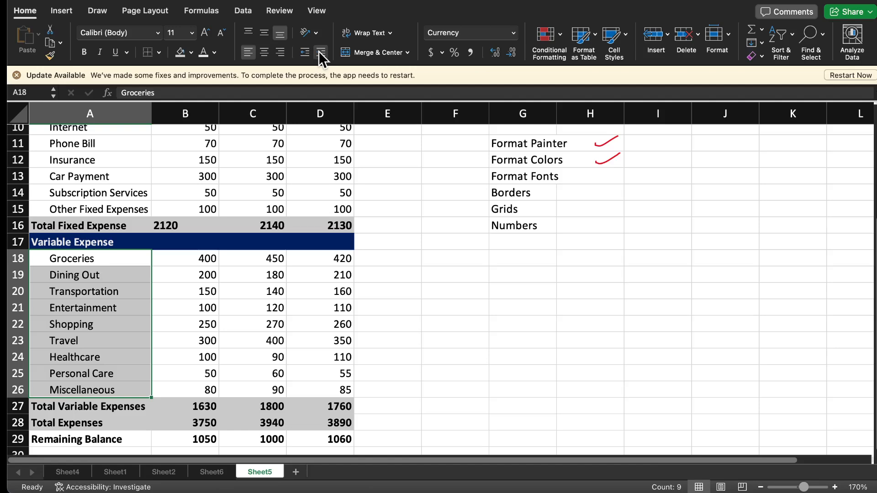
{"action": "left_click", "coordinate": [168, 298]}
{"action": "scroll", "coordinate": [425, 274], "scroll_direction": "up", "scroll_amount": 5}
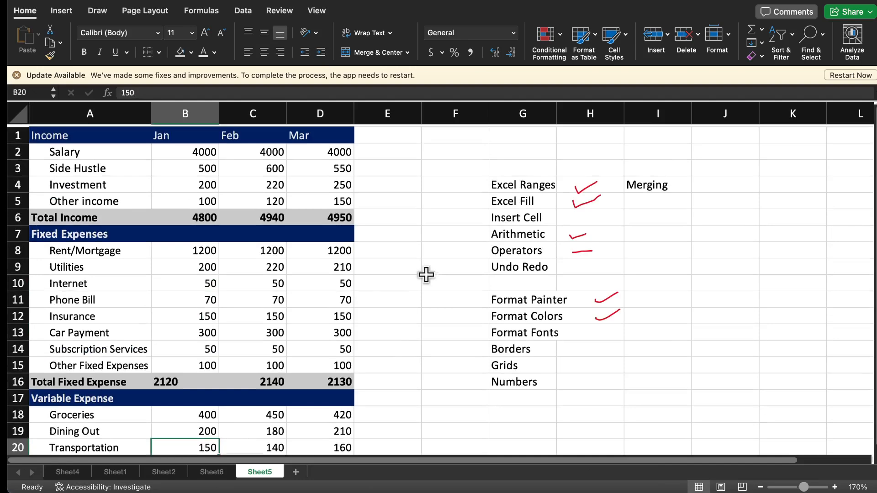
- Check the title row on Sheet2, and insert a blank row above the Income header on Sheet5
{"action": "scroll", "coordinate": [426, 275], "scroll_direction": "down", "scroll_amount": 1}
{"action": "scroll", "coordinate": [427, 275], "scroll_direction": "up", "scroll_amount": 1}
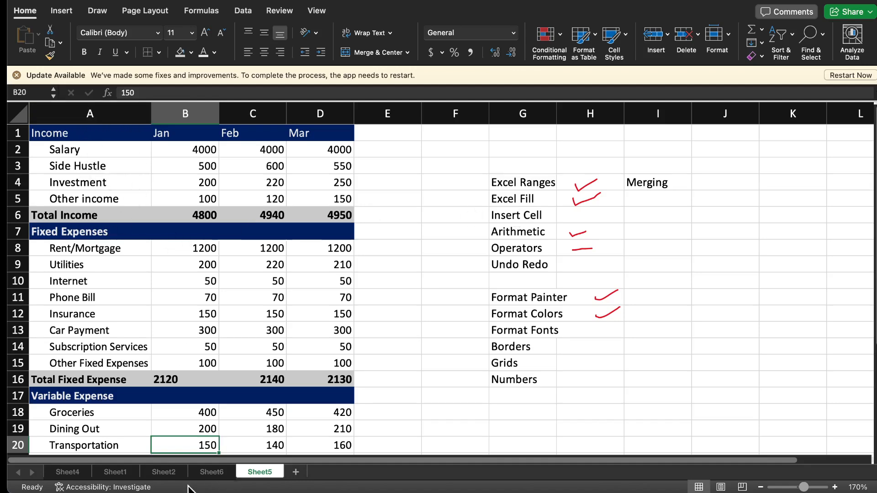
{"action": "left_click", "coordinate": [167, 474]}
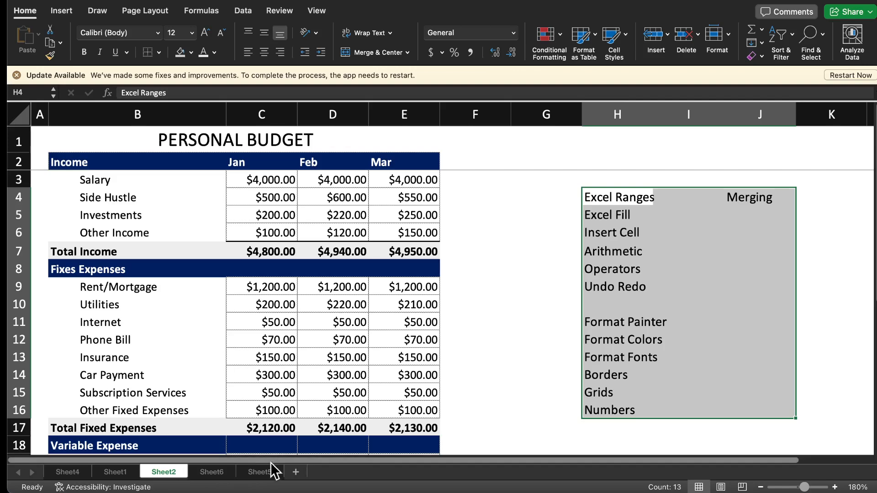
{"action": "left_click", "coordinate": [266, 474]}
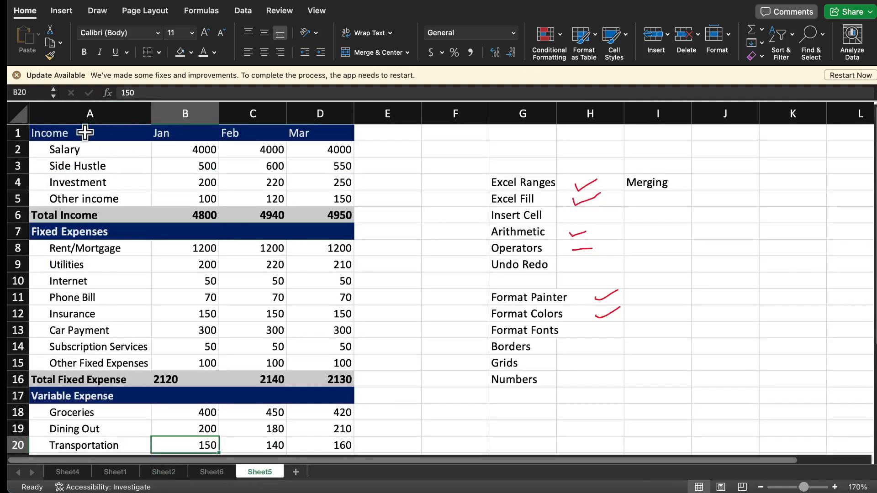
{"action": "left_click", "coordinate": [15, 135]}
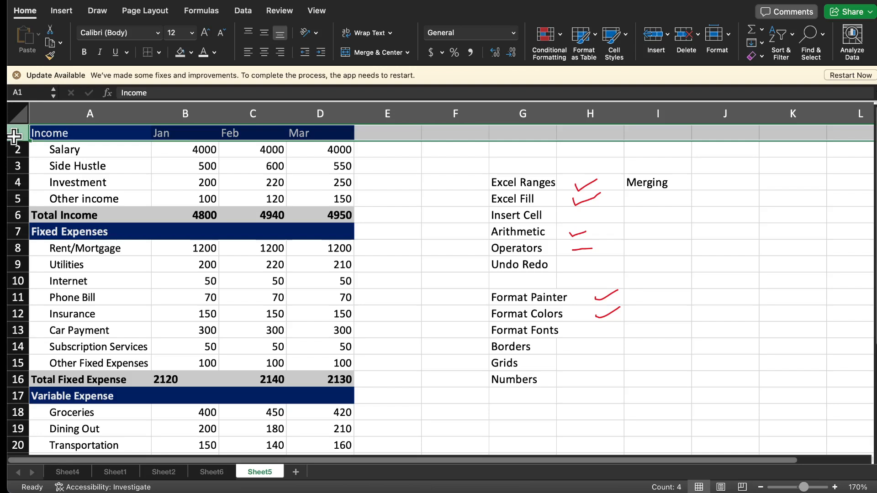
{"action": "right_click", "coordinate": [15, 136]}
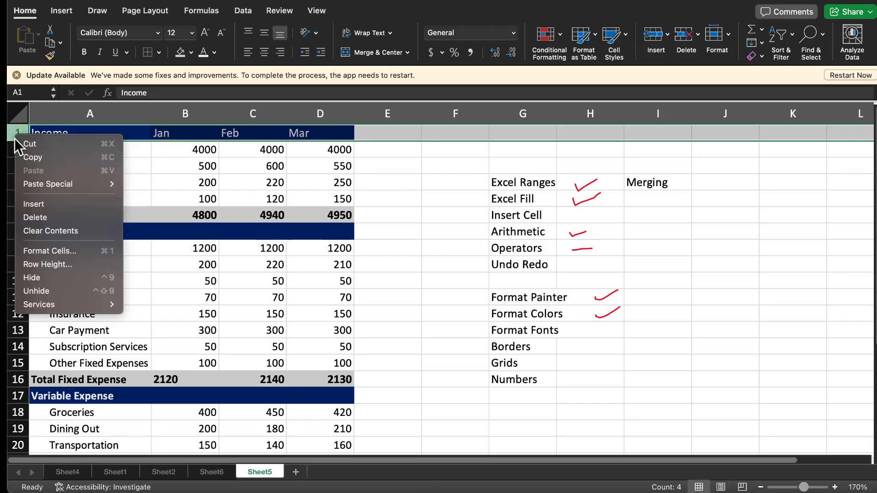
{"action": "left_click", "coordinate": [45, 207]}
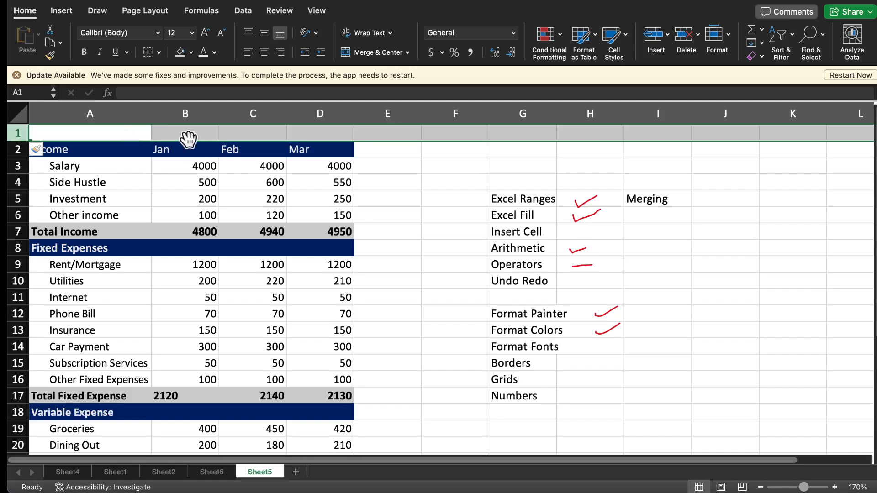
{"action": "left_click", "coordinate": [50, 183]}
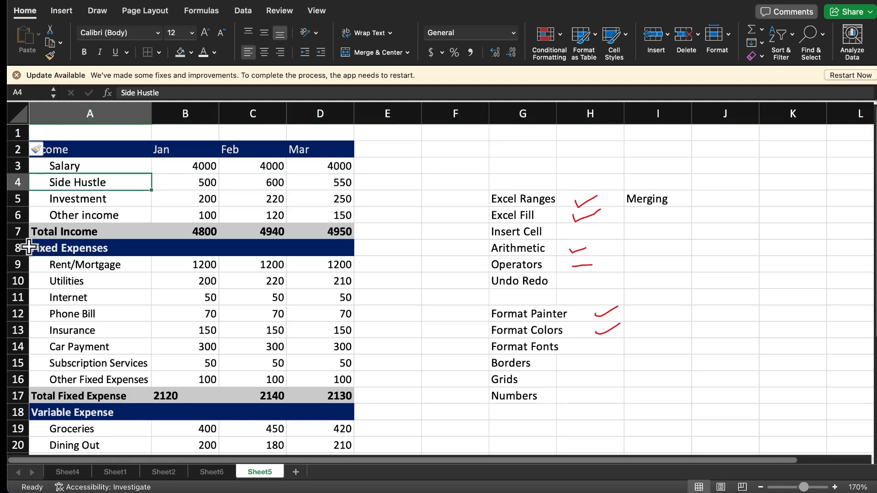
- Following the Sheet2 layout, insert a blank column before column A on Sheet5 and narrow it to a slim margin
{"action": "left_click", "coordinate": [162, 473]}
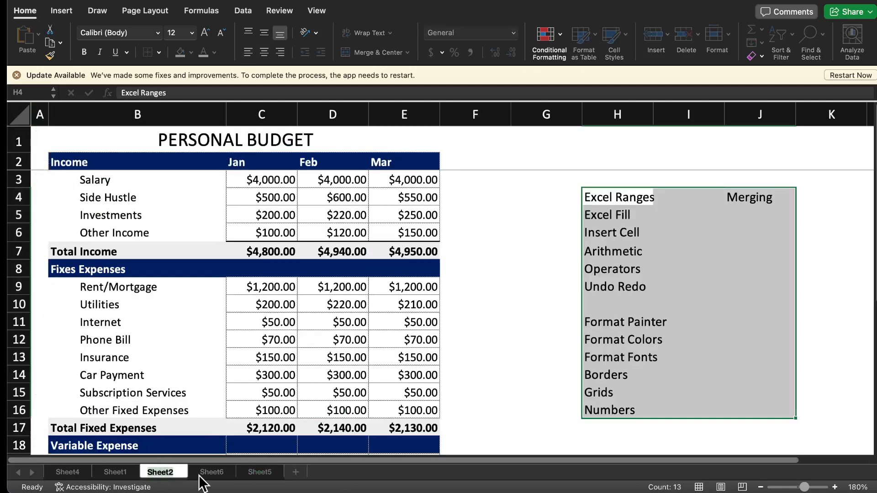
{"action": "left_click", "coordinate": [250, 475]}
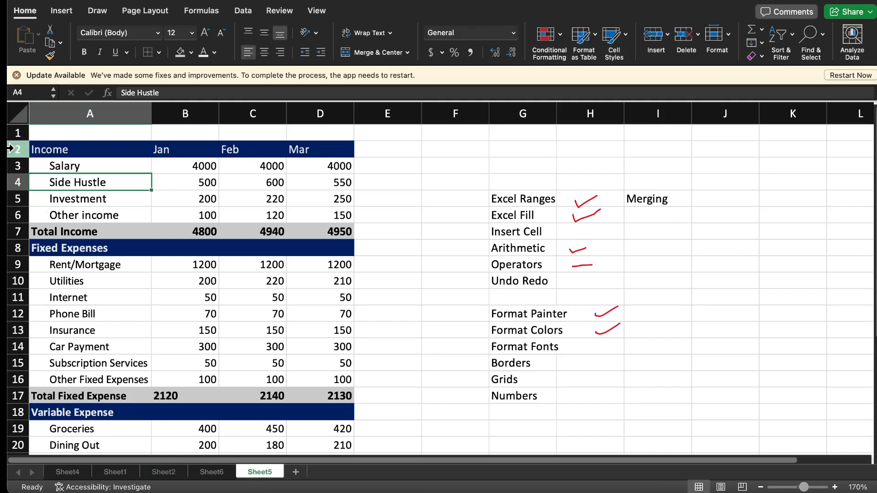
{"action": "left_click", "coordinate": [10, 149]}
{"action": "left_click", "coordinate": [49, 107]}
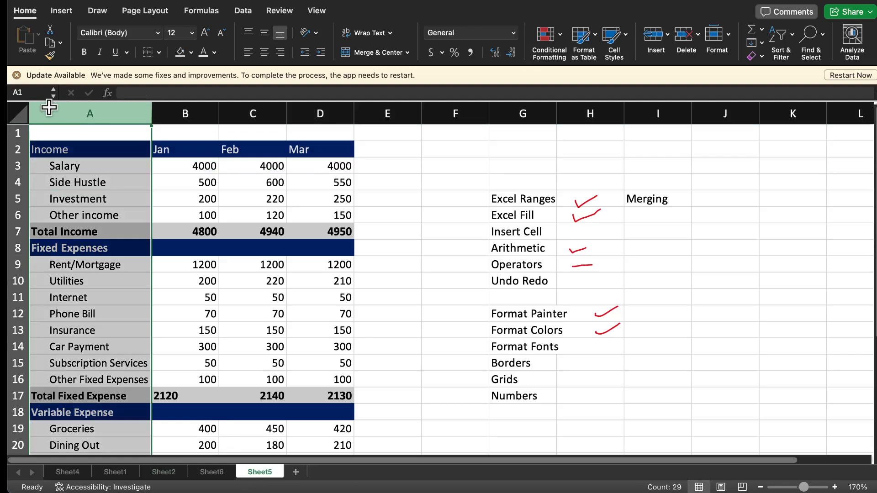
{"action": "right_click", "coordinate": [49, 107]}
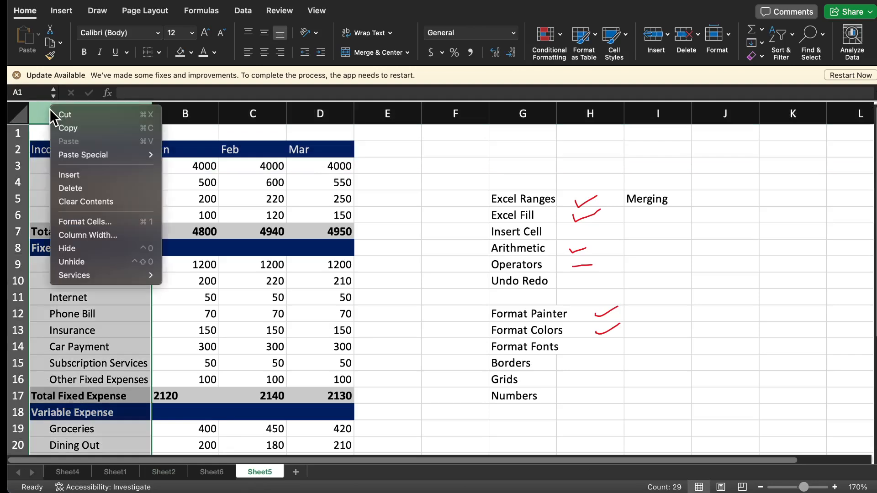
{"action": "left_click", "coordinate": [72, 177]}
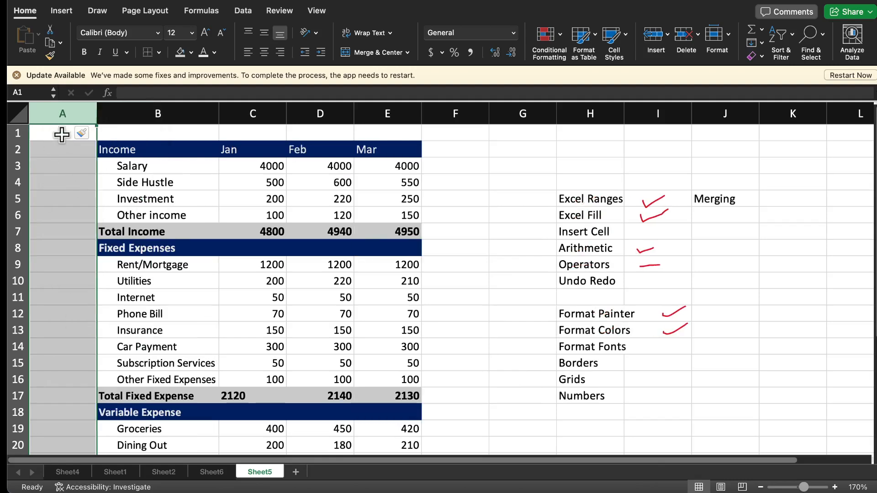
{"action": "left_click", "coordinate": [197, 197]}
{"action": "left_click", "coordinate": [451, 203]}
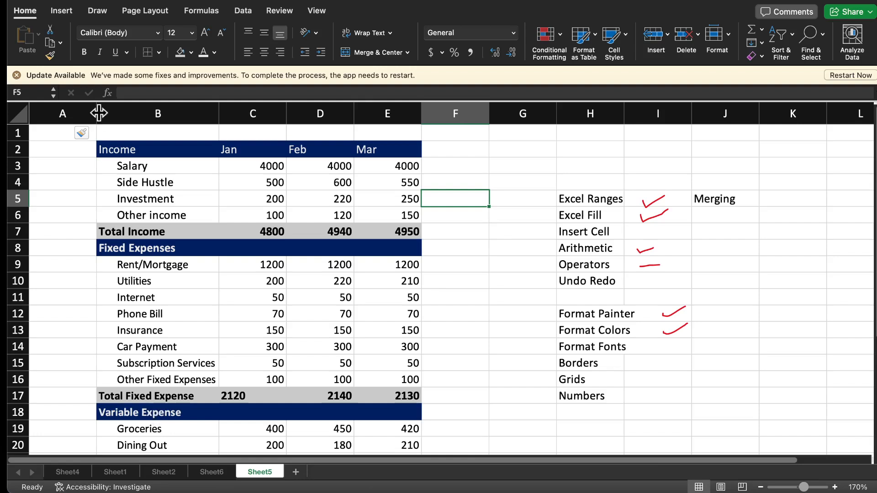
{"action": "left_click_drag", "start_coordinate": [97, 113], "coordinate": [49, 112]}
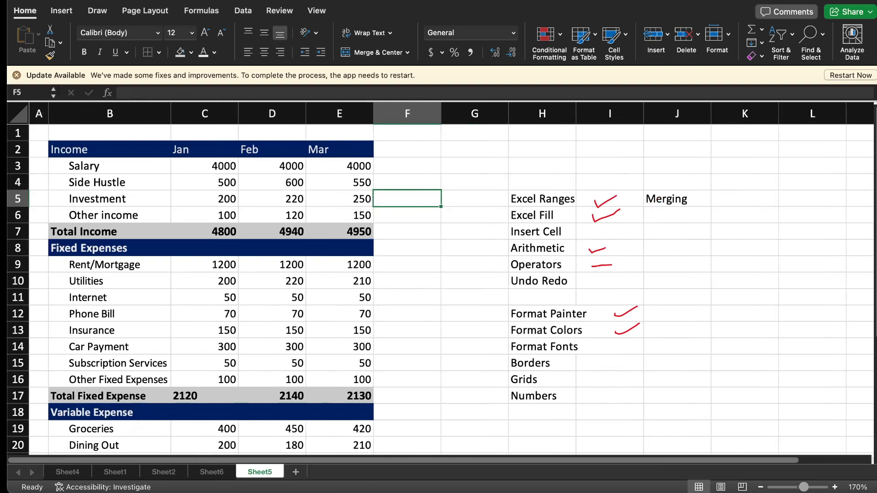
- Check the title placement on Sheet2, and merge and center cells A1:E1 above the budget on Sheet5
{"action": "left_click", "coordinate": [166, 474]}
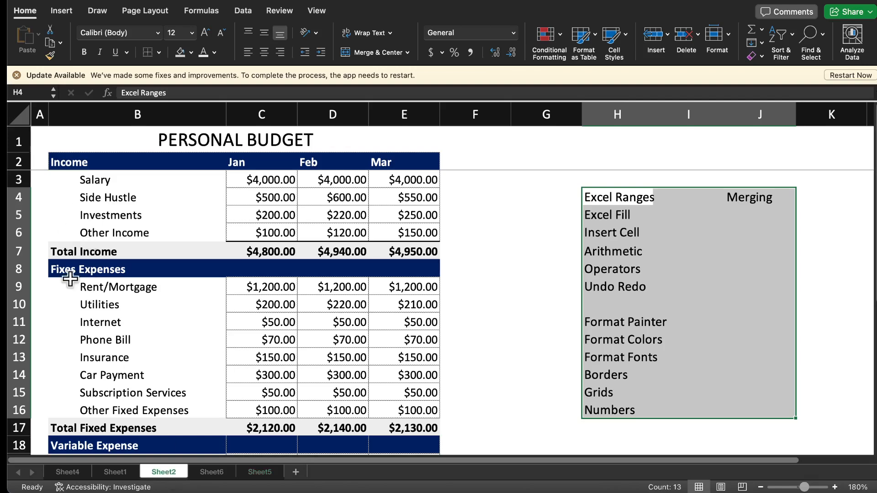
{"action": "left_click", "coordinate": [260, 473]}
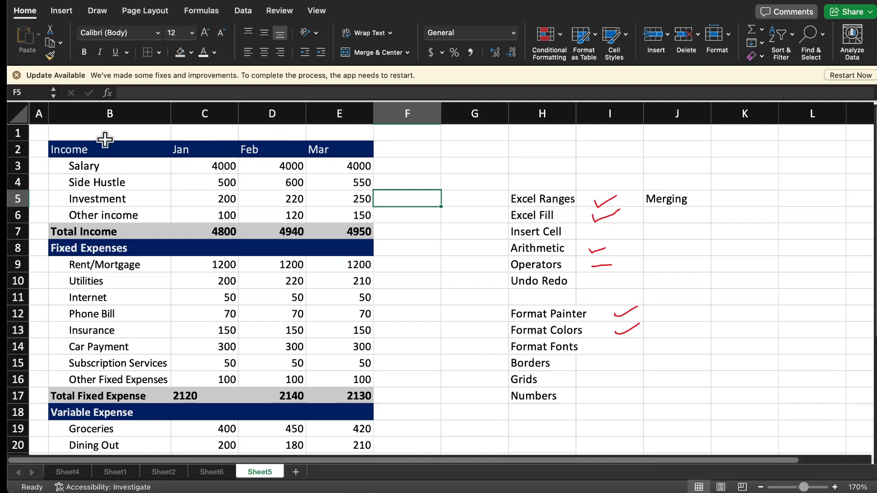
{"action": "left_click_drag", "start_coordinate": [36, 135], "coordinate": [333, 137]}
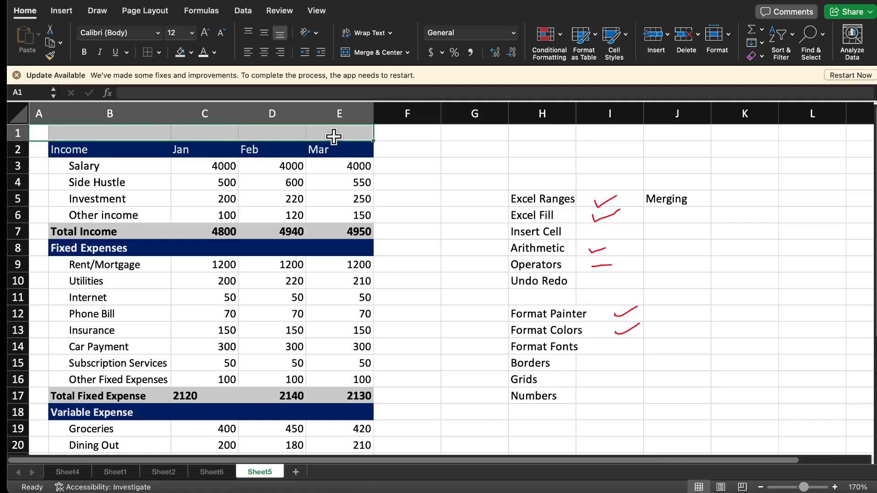
{"action": "left_click", "coordinate": [24, 11]}
{"action": "left_click", "coordinate": [24, 11]}
{"action": "left_click", "coordinate": [362, 54]}
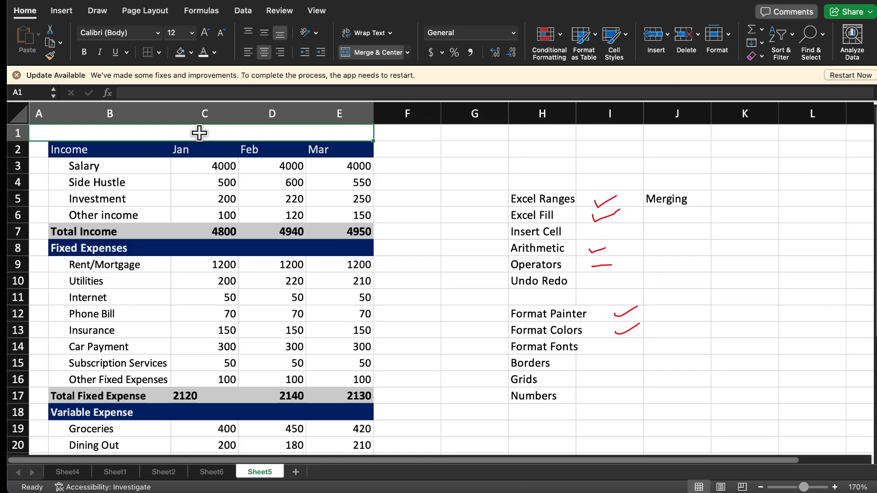
- Enter the title PERSONAL BUDGET in the merged cell A1 above the budget on Sheet5
{"action": "type", "text": "PERSONA"}
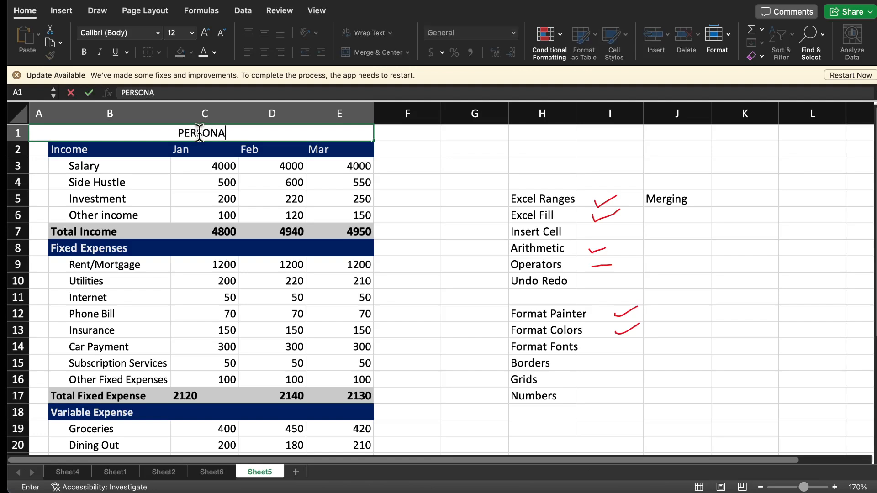
{"action": "type", "text": "L"}
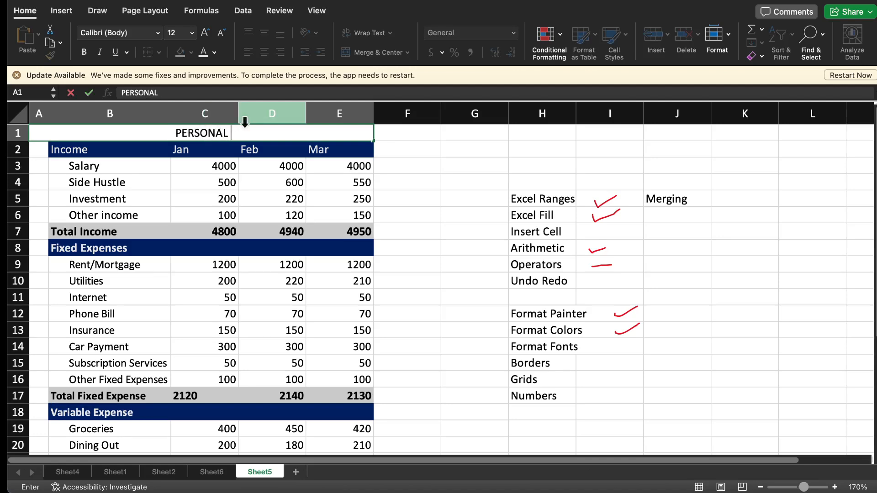
{"action": "type", "text": " BUDGET"}
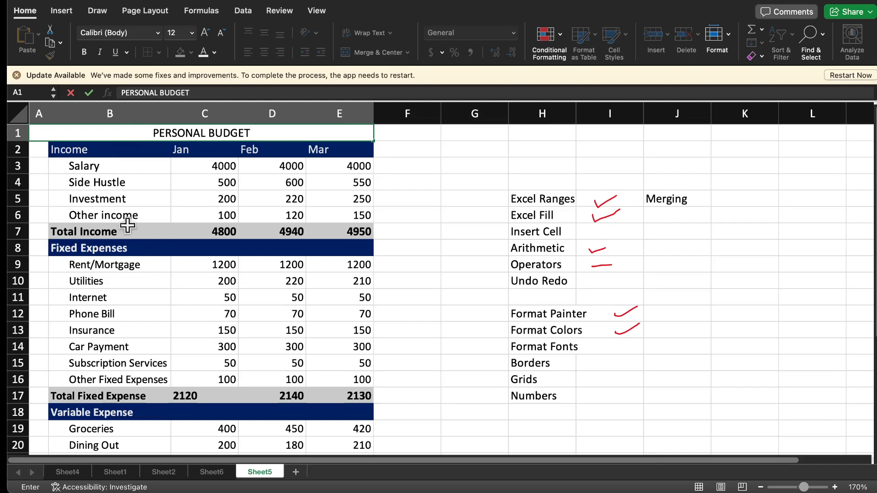
- Set the font size of the PERSONAL BUDGET title text to 16
{"action": "left_click_drag", "start_coordinate": [136, 132], "coordinate": [248, 143]}
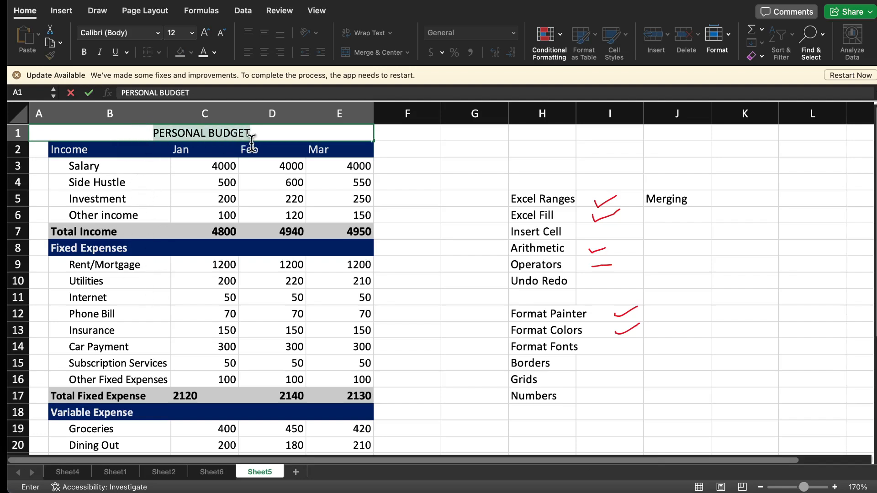
{"action": "left_click", "coordinate": [157, 33]}
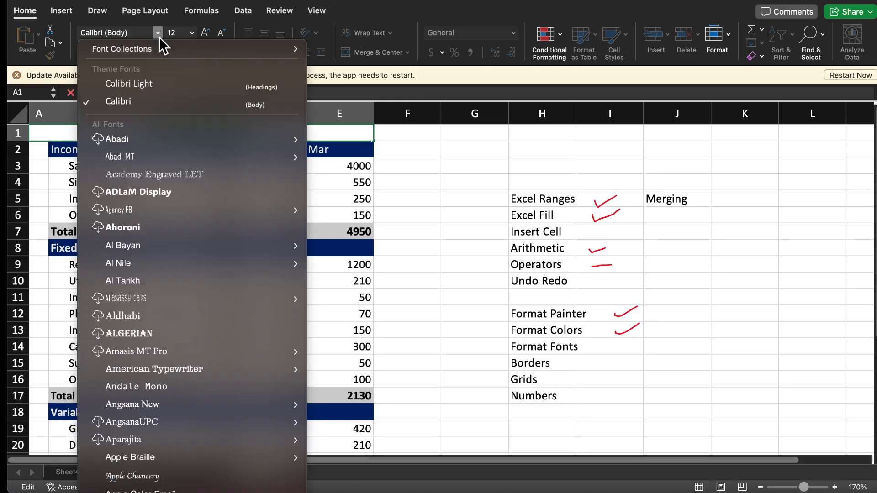
{"action": "left_click", "coordinate": [159, 35]}
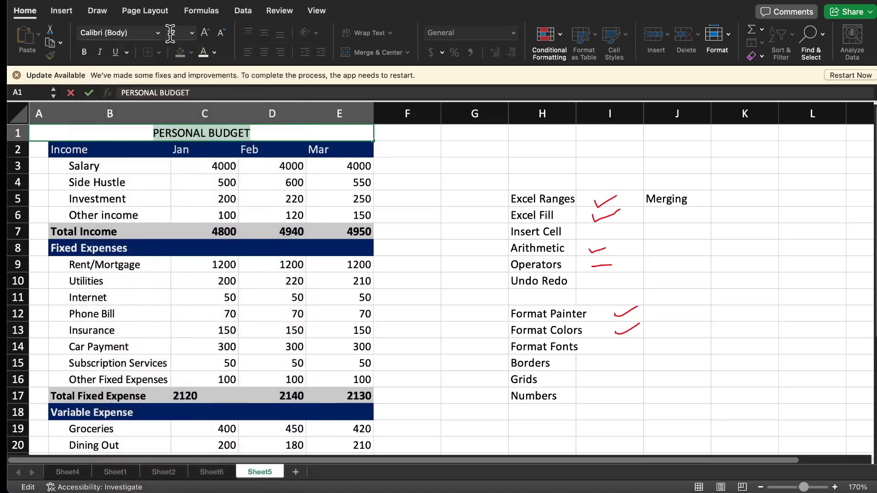
{"action": "left_click", "coordinate": [192, 32]}
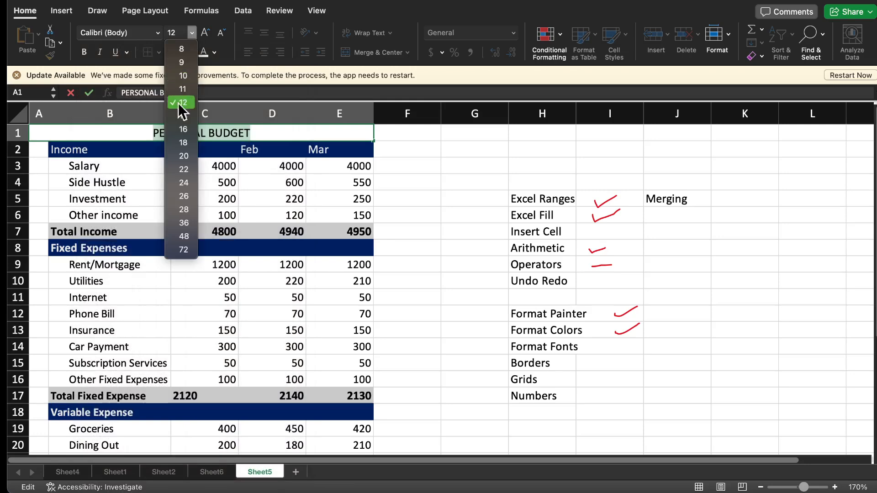
{"action": "left_click", "coordinate": [182, 130]}
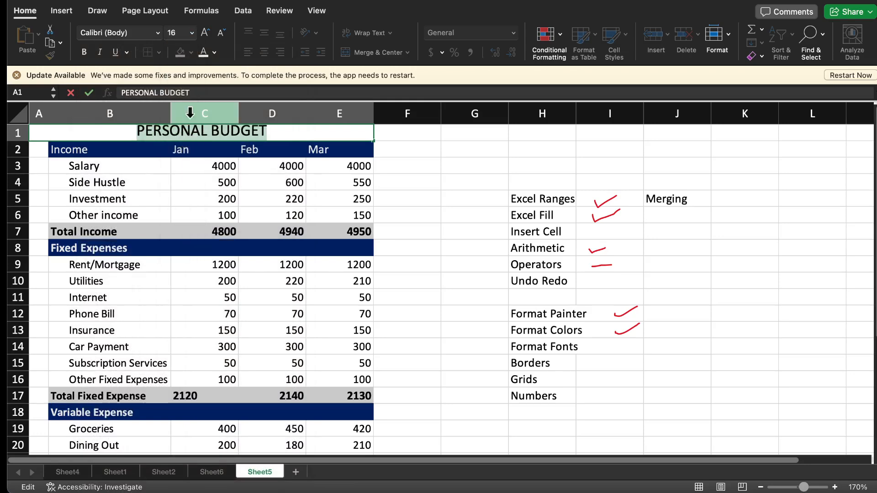
{"action": "left_click", "coordinate": [19, 134]}
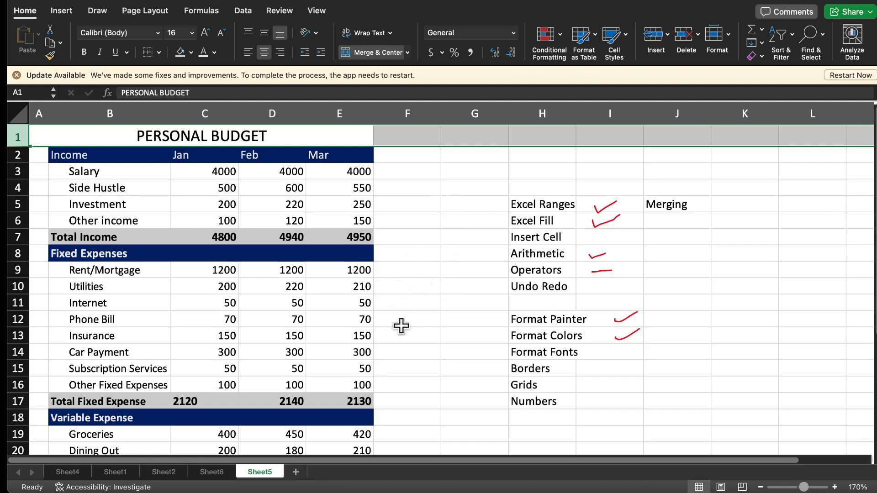
- Compare the layout with Sheet2, and turn off the gridlines on Sheet5
{"action": "left_click", "coordinate": [168, 474]}
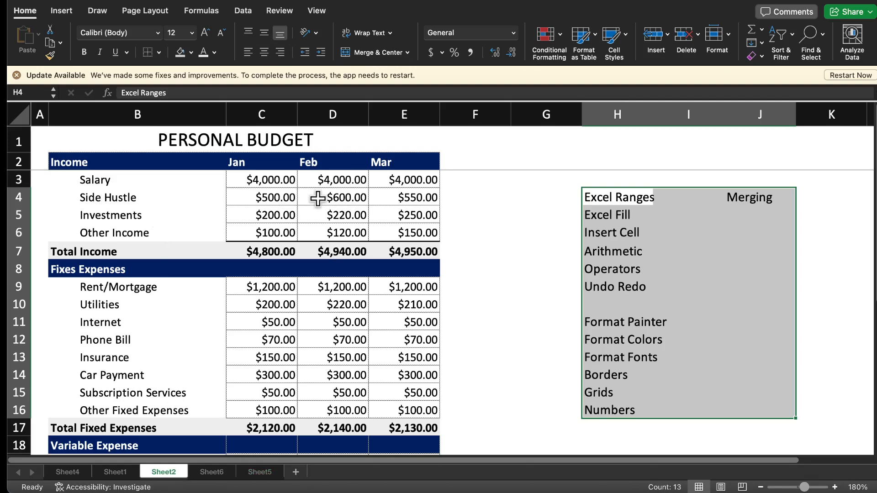
{"action": "left_click", "coordinate": [258, 474]}
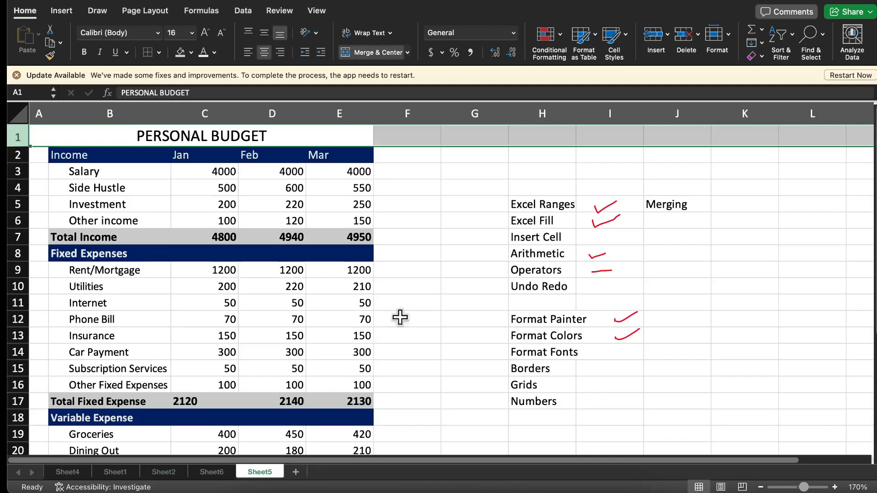
{"action": "left_click", "coordinate": [429, 286]}
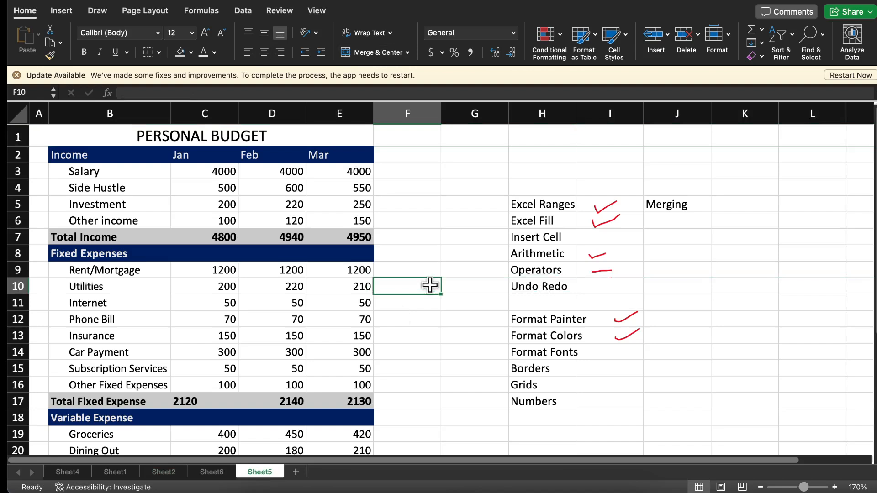
{"action": "left_click", "coordinate": [308, 12]}
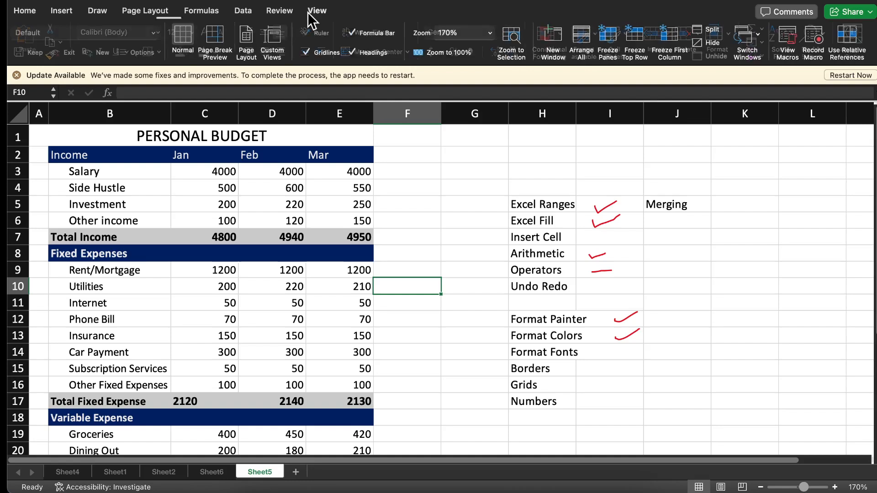
{"action": "left_click", "coordinate": [309, 54]}
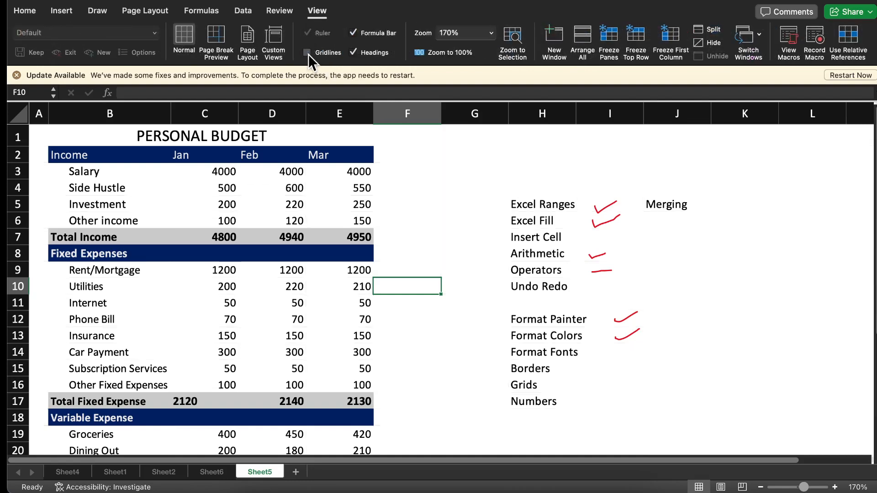
- Apply all borders to the income amounts in C3:E6
{"action": "left_click", "coordinate": [382, 236]}
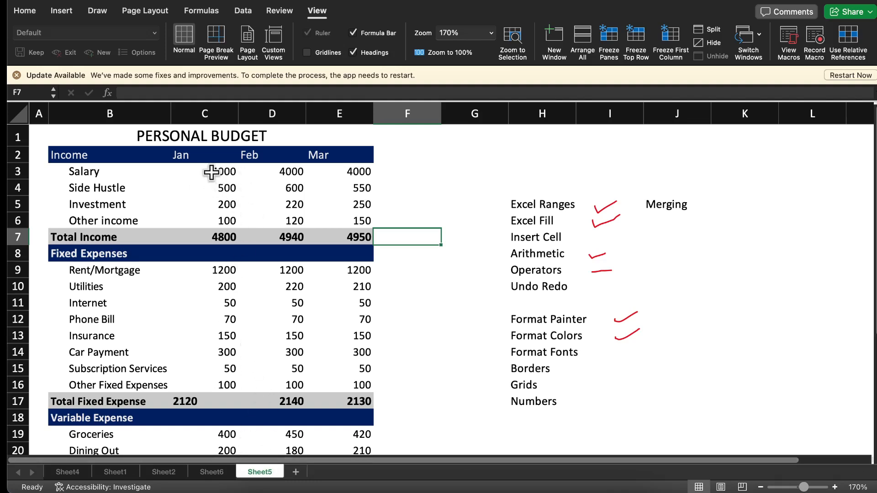
{"action": "left_click_drag", "start_coordinate": [211, 172], "coordinate": [336, 220]}
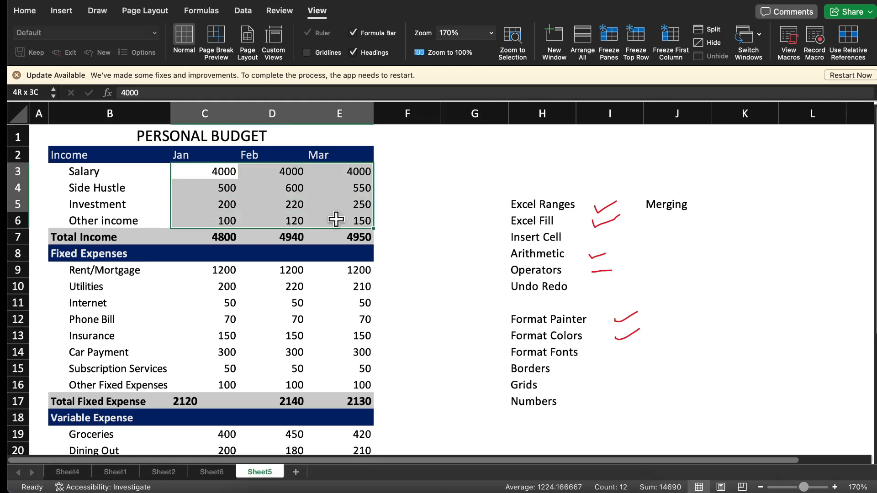
{"action": "left_click", "coordinate": [28, 12]}
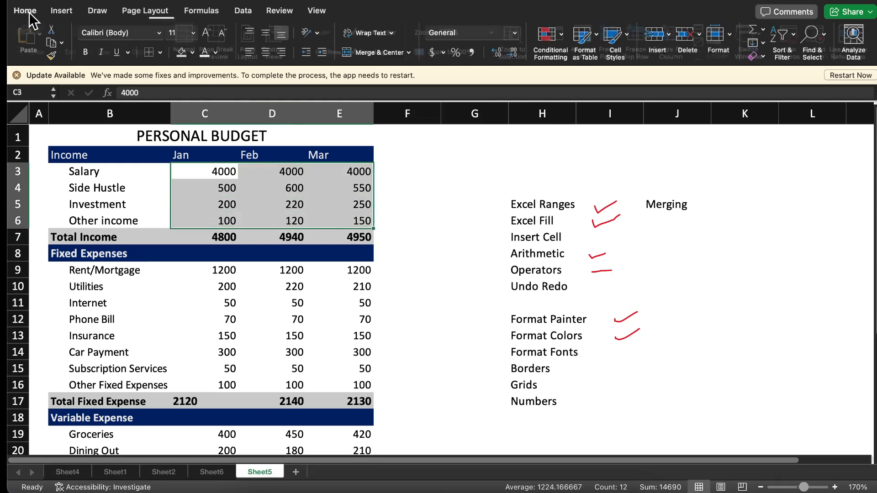
{"action": "left_click", "coordinate": [157, 56]}
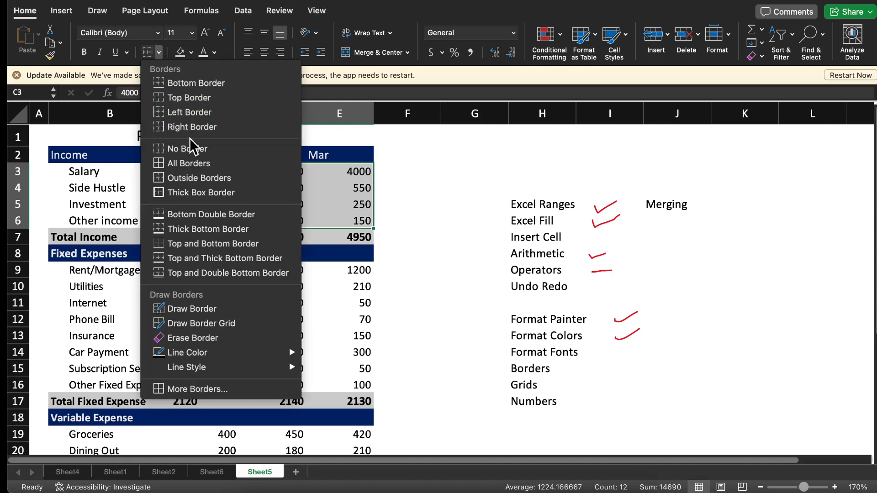
{"action": "left_click", "coordinate": [189, 163]}
{"action": "left_click", "coordinate": [407, 206]}
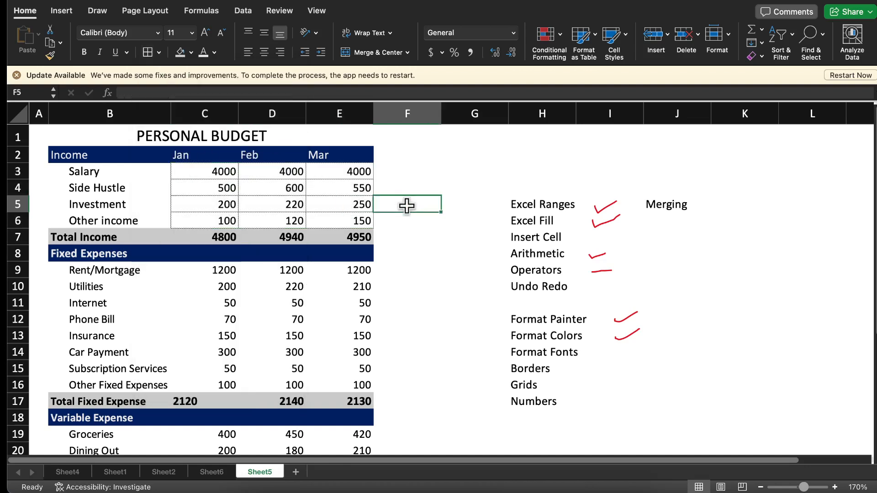
- Apply all borders to the fixed expense amounts in C9:E16 and the variable expense amounts in C19:E27
{"action": "left_click_drag", "start_coordinate": [186, 272], "coordinate": [317, 382]}
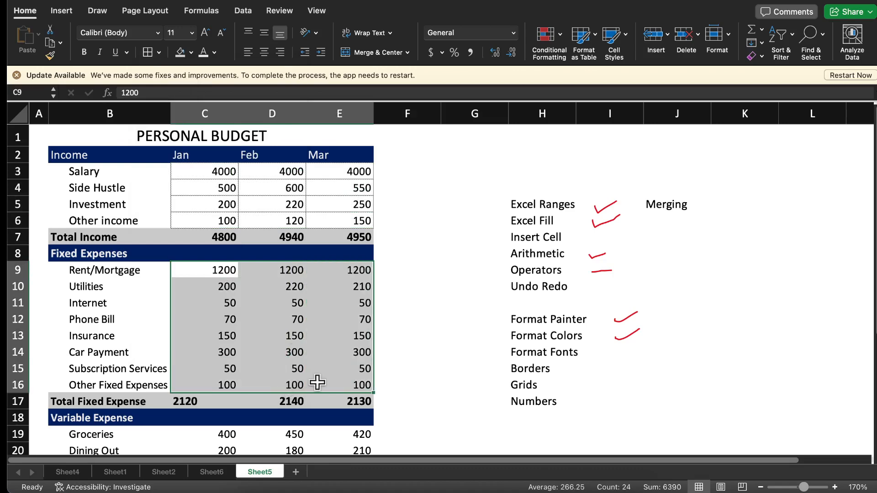
{"action": "left_click", "coordinate": [151, 55]}
{"action": "scroll", "coordinate": [395, 256], "scroll_direction": "down", "scroll_amount": 5}
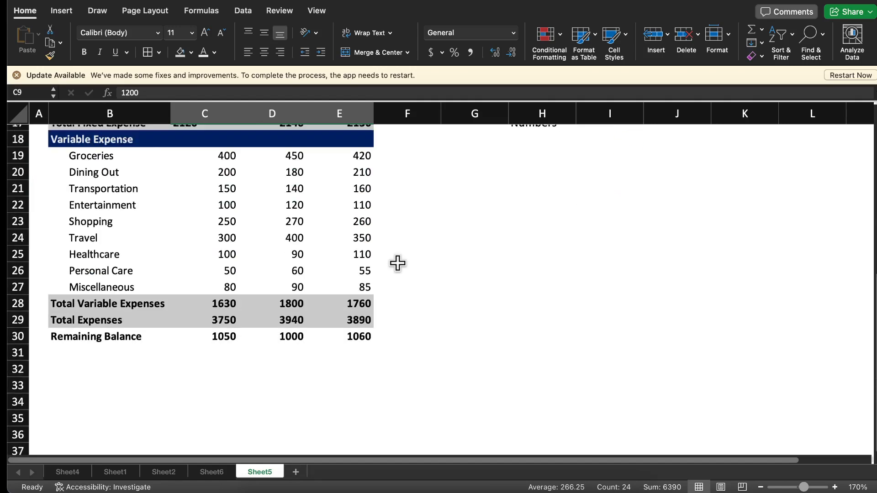
{"action": "left_click_drag", "start_coordinate": [188, 180], "coordinate": [349, 308]}
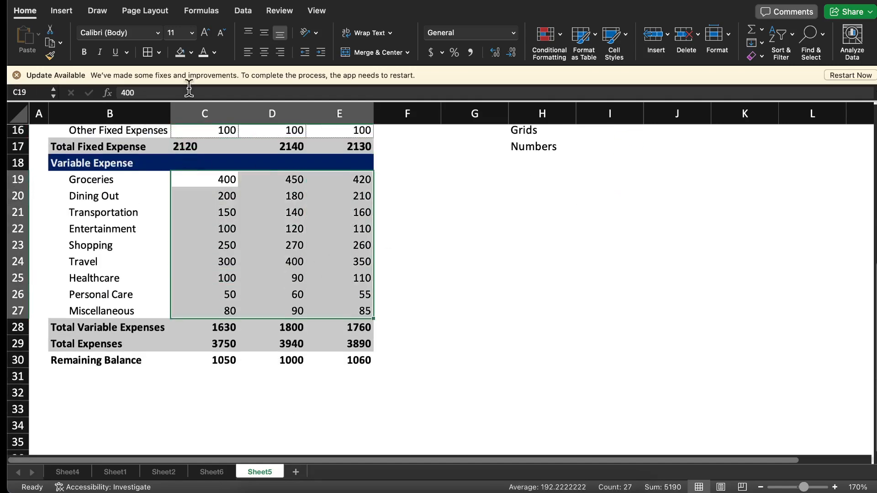
{"action": "left_click", "coordinate": [148, 52]}
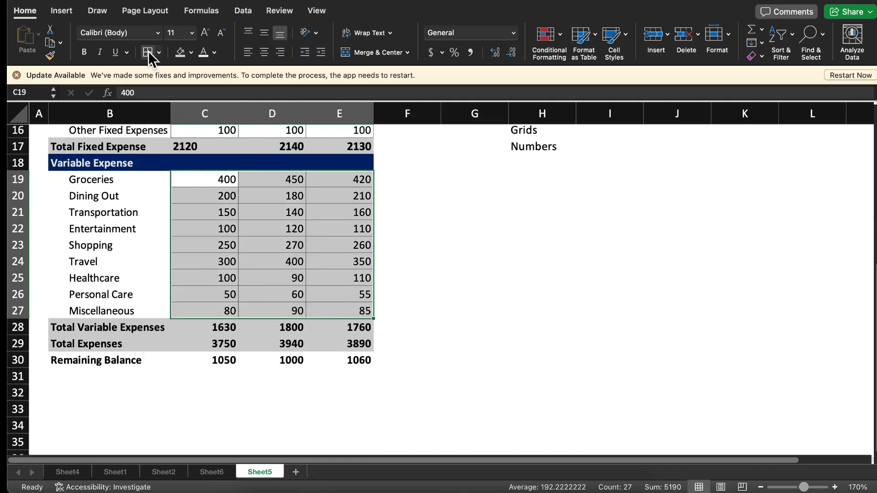
{"action": "left_click", "coordinate": [415, 235]}
{"action": "scroll", "coordinate": [415, 235], "scroll_direction": "up", "scroll_amount": 2}
{"action": "scroll", "coordinate": [415, 235], "scroll_direction": "down", "scroll_amount": 3}
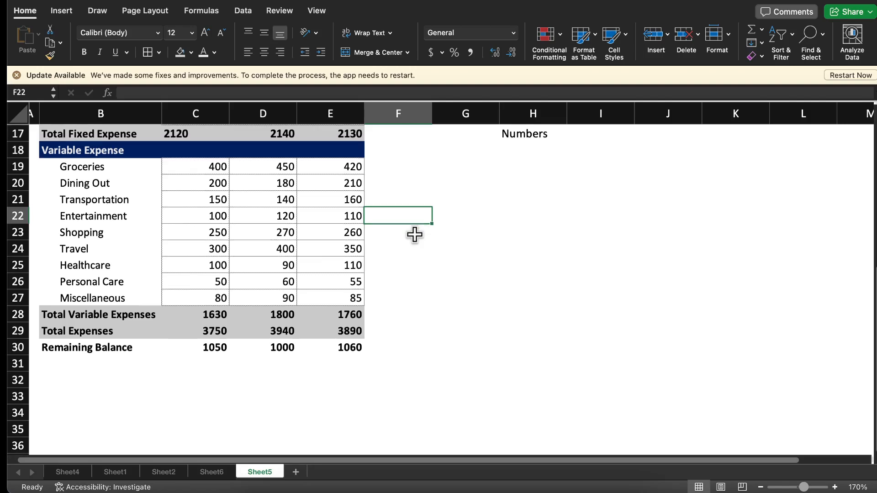
{"action": "scroll", "coordinate": [415, 235], "scroll_direction": "up", "scroll_amount": 15}
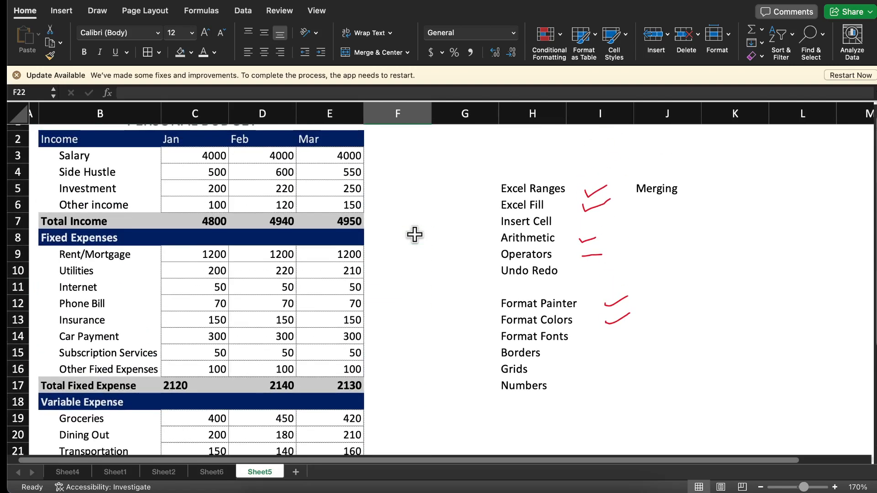
- Check the borders around the totals on Sheet2, and add a thick bottom border to the Other income amounts C6:E6 on Sheet5
{"action": "left_click", "coordinate": [172, 475]}
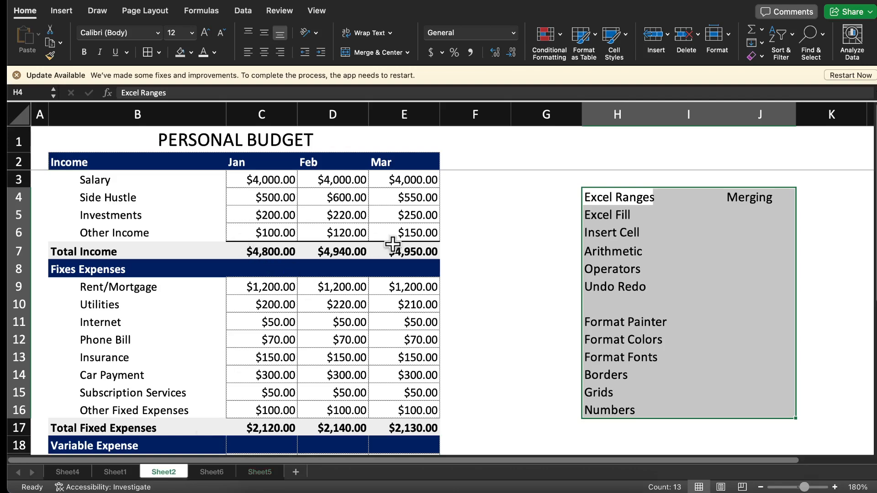
{"action": "scroll", "coordinate": [389, 340], "scroll_direction": "down", "scroll_amount": 17}
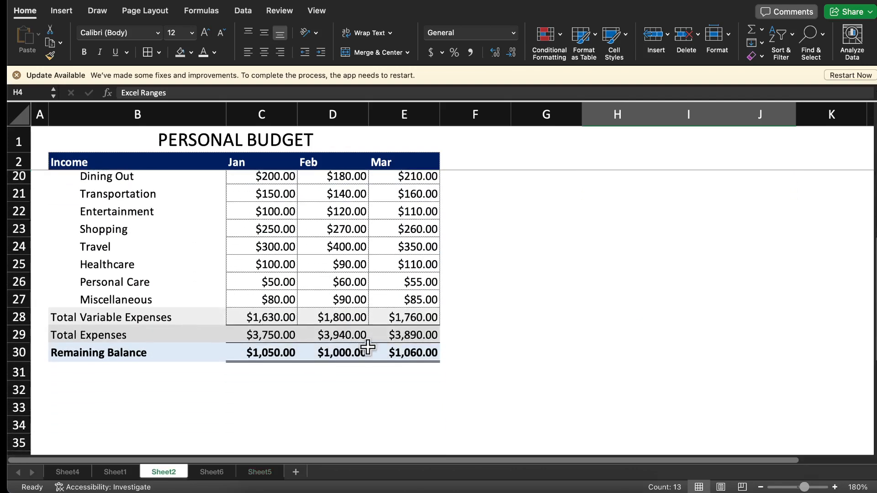
{"action": "scroll", "coordinate": [251, 317], "scroll_direction": "right", "scroll_amount": 5}
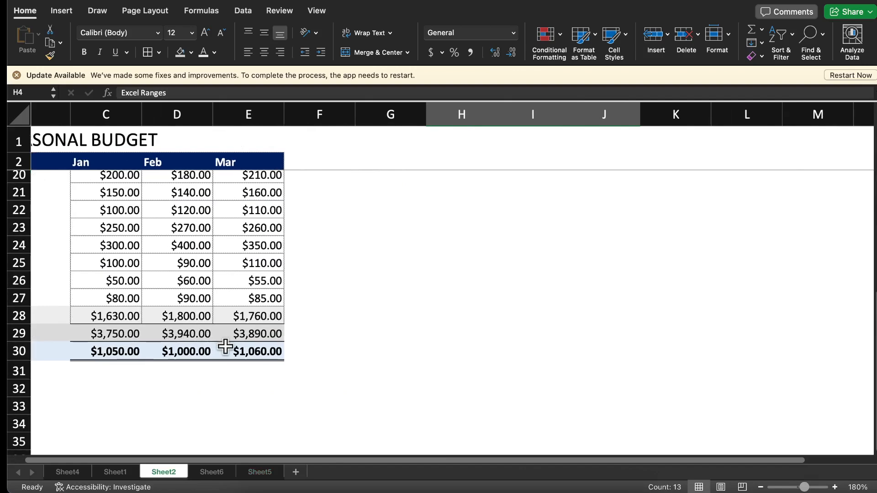
{"action": "scroll", "coordinate": [251, 345], "scroll_direction": "left", "scroll_amount": 5}
{"action": "scroll", "coordinate": [230, 347], "scroll_direction": "down", "scroll_amount": 1}
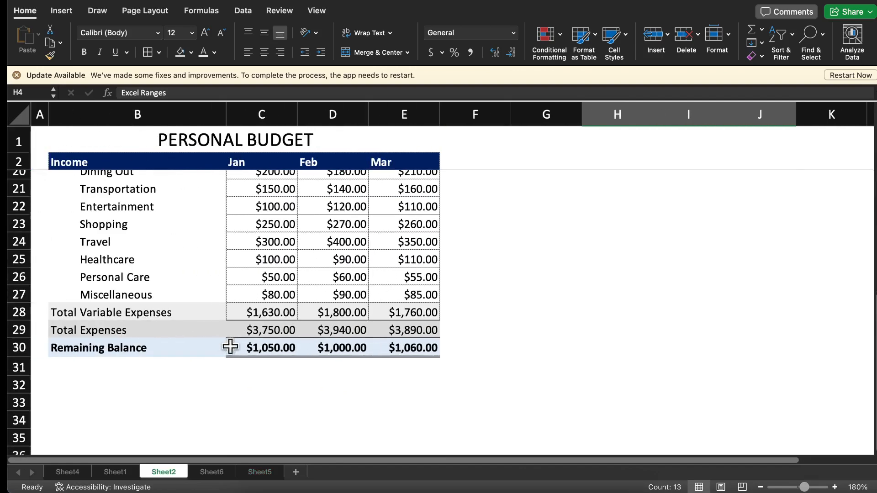
{"action": "left_click", "coordinate": [261, 474]}
{"action": "left_click", "coordinate": [417, 253]}
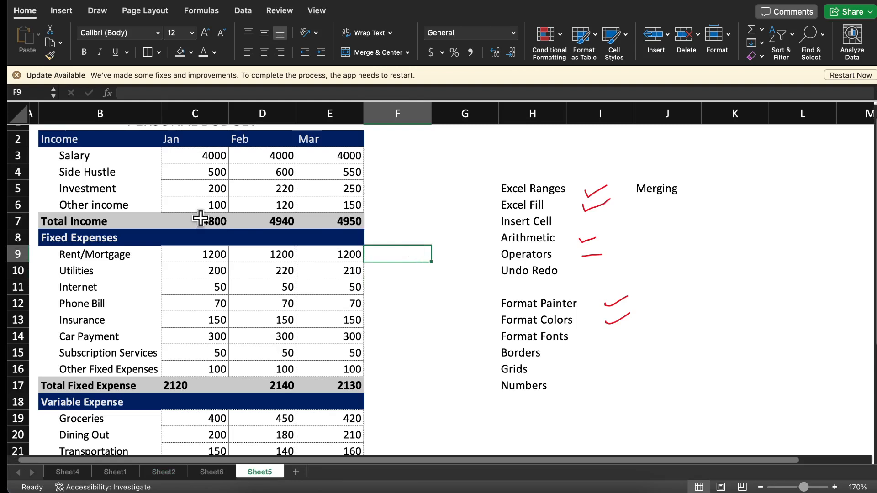
{"action": "left_click_drag", "start_coordinate": [176, 201], "coordinate": [353, 200]}
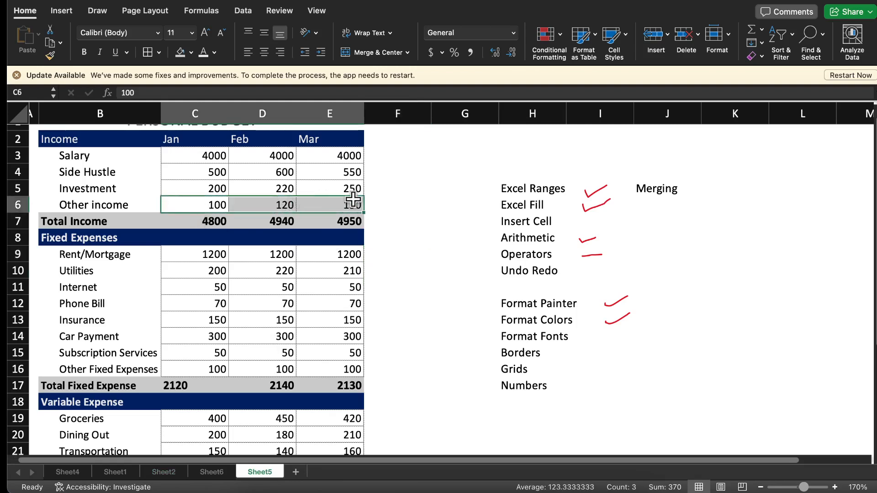
{"action": "left_click", "coordinate": [159, 52]}
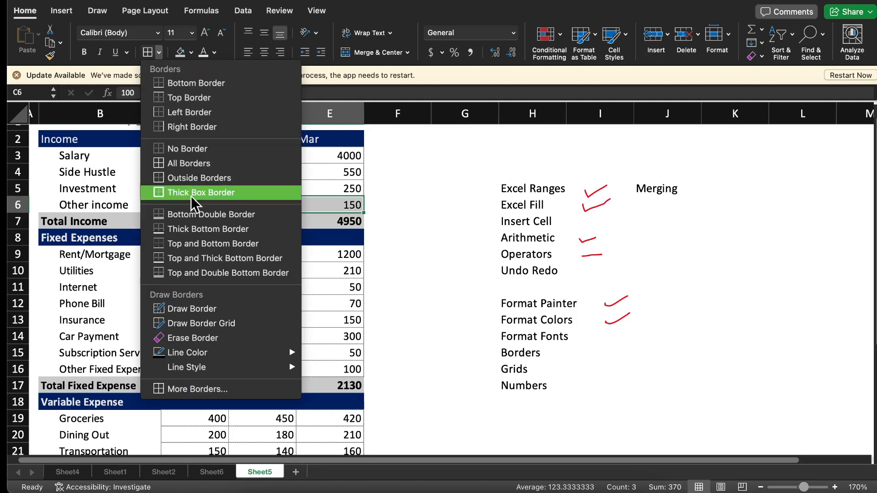
{"action": "left_click", "coordinate": [195, 231]}
{"action": "left_click", "coordinate": [371, 232]}
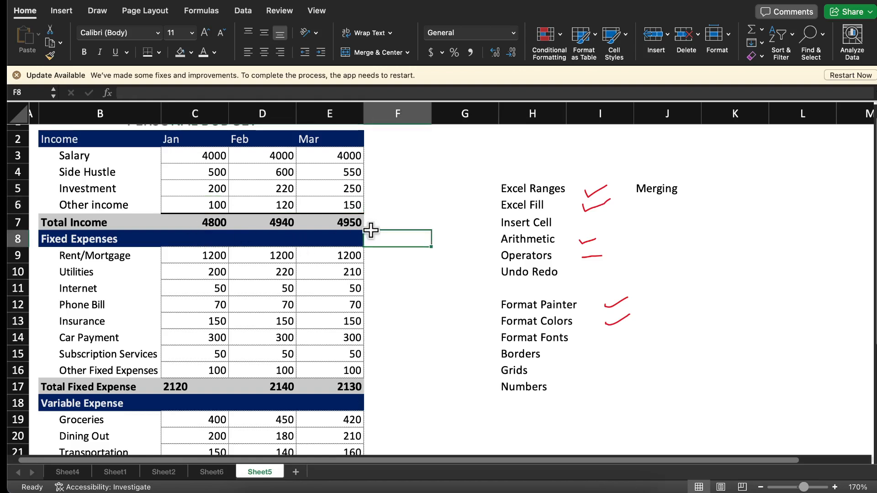
- Add a thick bottom border to the Other Fixed Expenses amounts C16:E16
{"action": "left_click", "coordinate": [184, 368]}
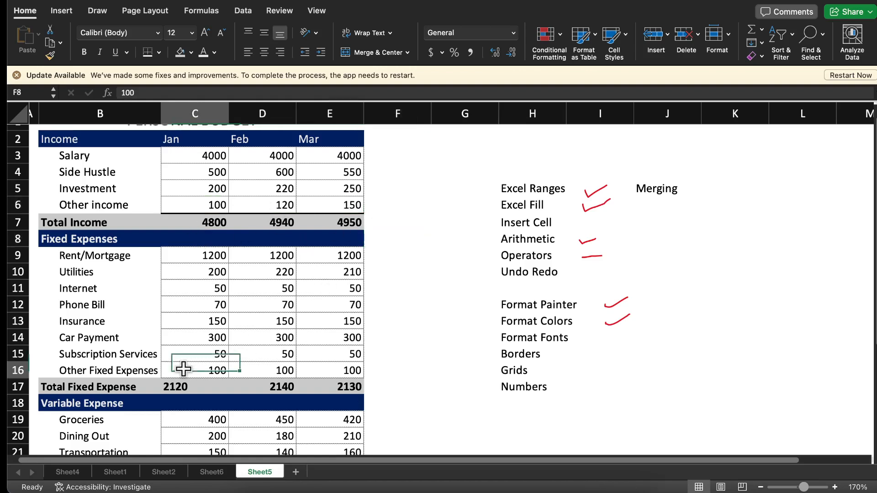
{"action": "left_click_drag", "start_coordinate": [183, 368], "coordinate": [319, 376]}
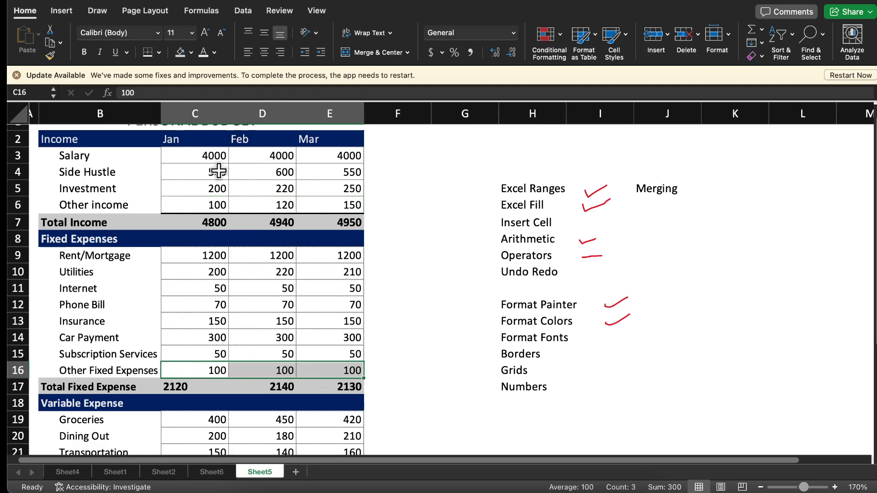
{"action": "left_click", "coordinate": [147, 53]}
- Add thick bottom borders beneath the Total Variable Expenses amounts C28:E28 and the Total Expenses amounts C29:E29
{"action": "scroll", "coordinate": [397, 272], "scroll_direction": "down", "scroll_amount": 5}
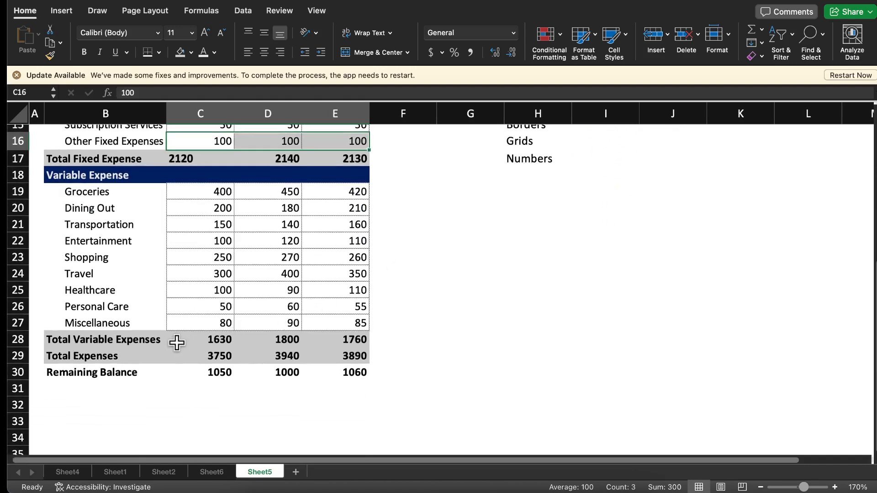
{"action": "left_click_drag", "start_coordinate": [177, 342], "coordinate": [319, 349]}
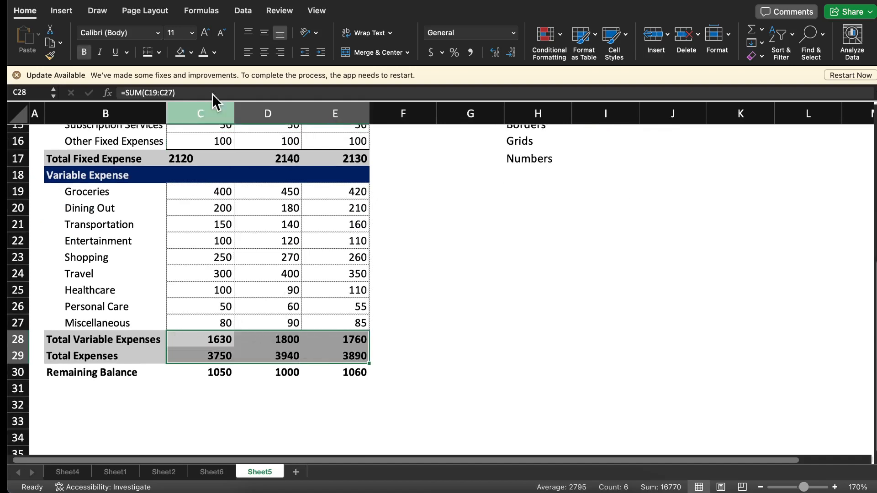
{"action": "left_click", "coordinate": [151, 57]}
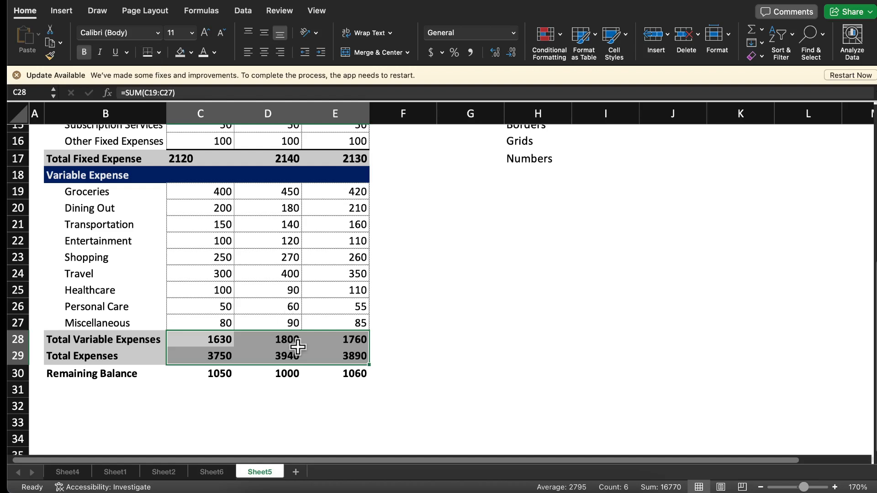
{"action": "left_click", "coordinate": [384, 335]}
{"action": "left_click_drag", "start_coordinate": [187, 338], "coordinate": [337, 338]}
{"action": "left_click", "coordinate": [147, 52]}
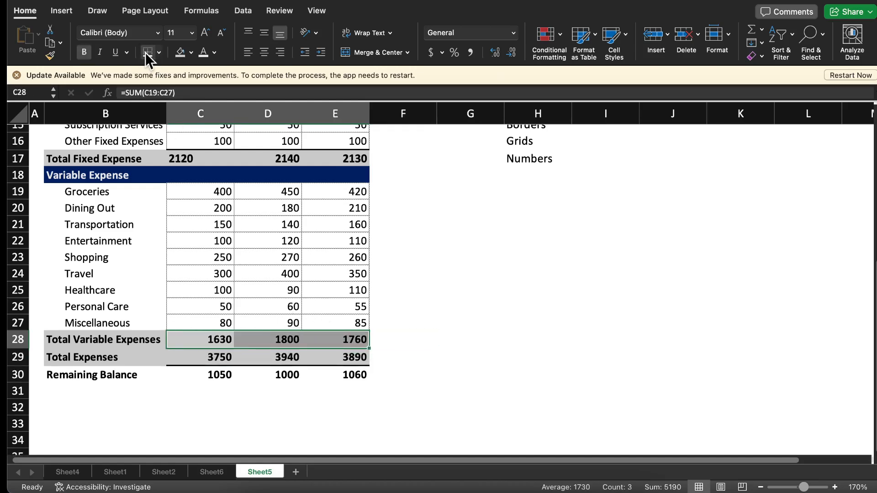
- Apply a bottom double border to the Remaining Balance amounts C30:E30
{"action": "left_click_drag", "start_coordinate": [180, 375], "coordinate": [346, 375]}
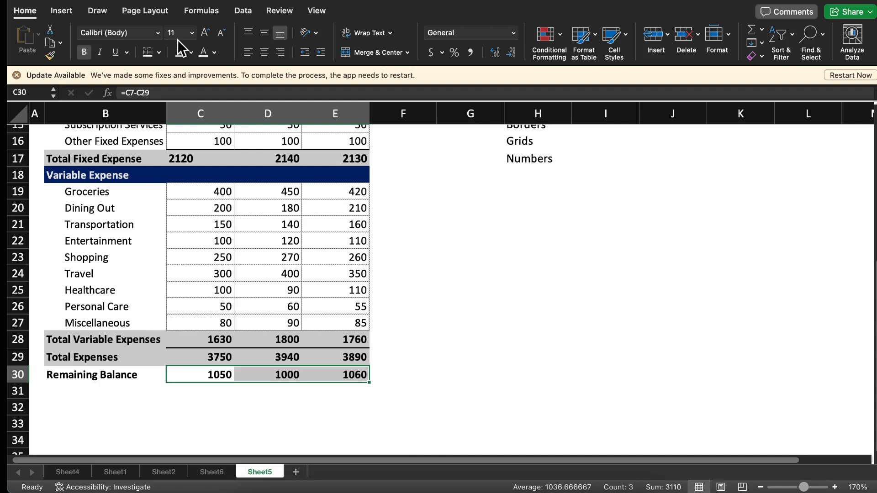
{"action": "left_click", "coordinate": [158, 54]}
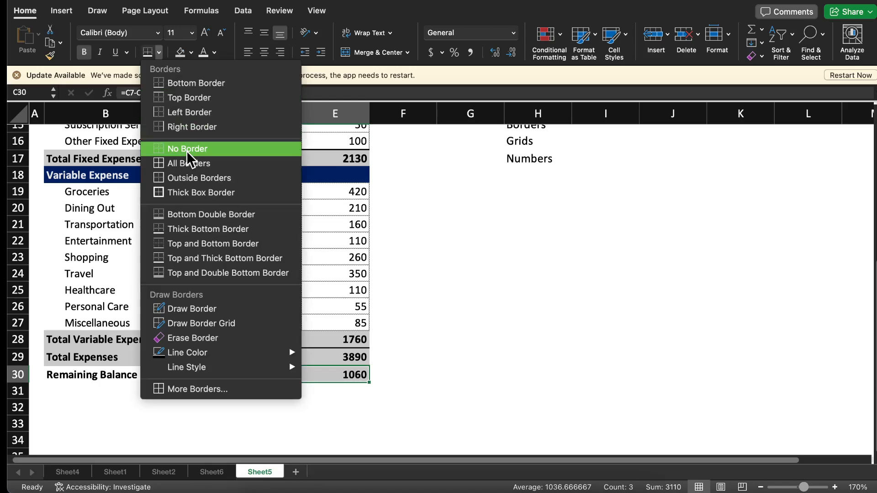
{"action": "left_click", "coordinate": [203, 217]}
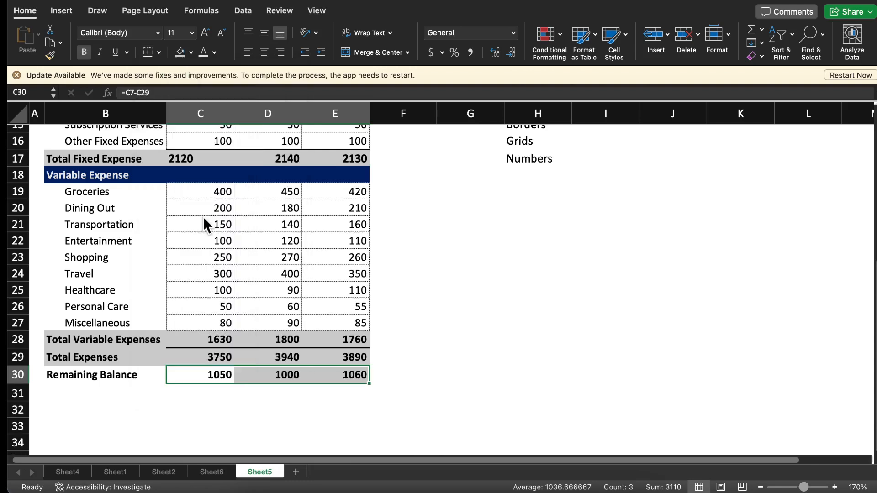
{"action": "left_click", "coordinate": [423, 372]}
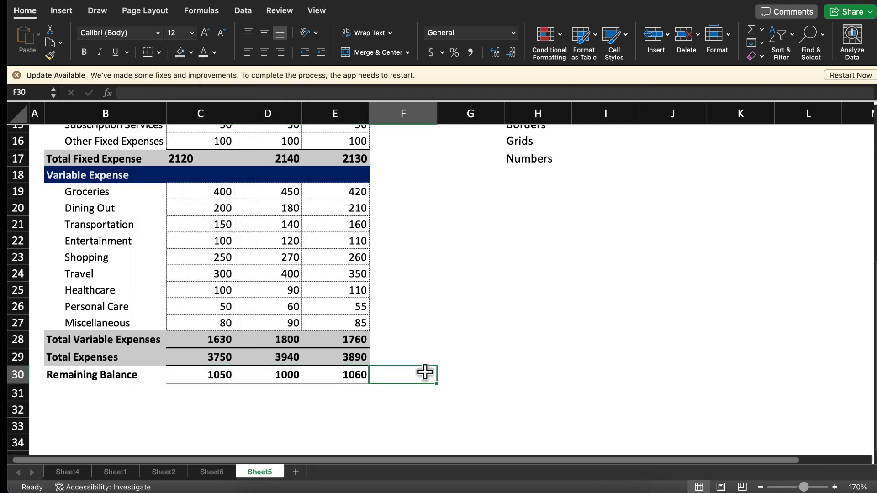
{"action": "left_click", "coordinate": [344, 412]}
- Fill the Remaining Balance row B30:E30 with light green
{"action": "left_click_drag", "start_coordinate": [58, 373], "coordinate": [344, 379]}
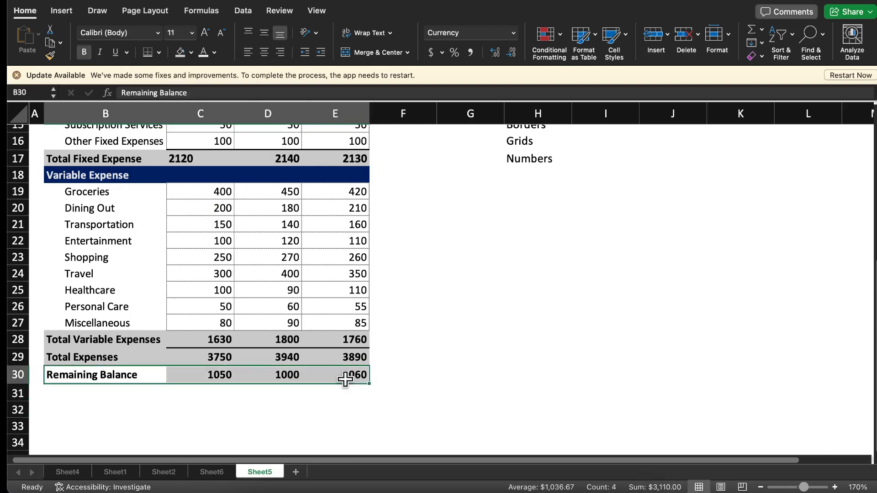
{"action": "left_click", "coordinate": [191, 53]}
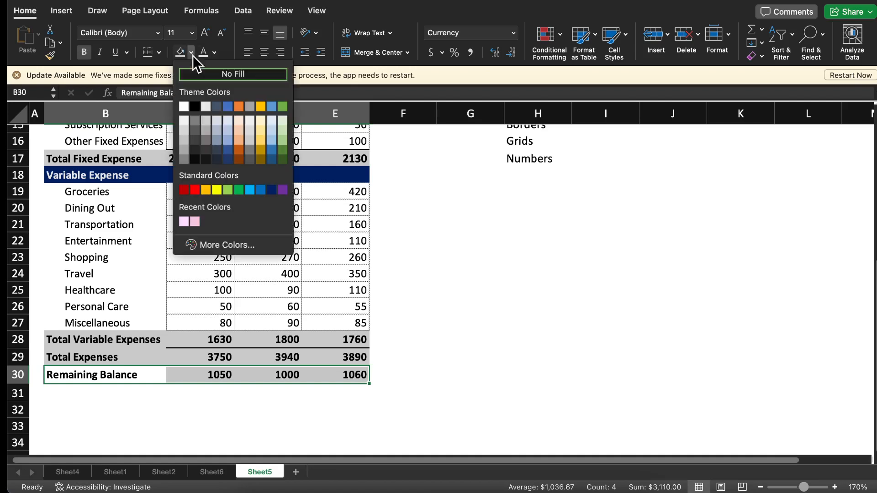
{"action": "left_click", "coordinate": [286, 132]}
{"action": "left_click", "coordinate": [423, 324]}
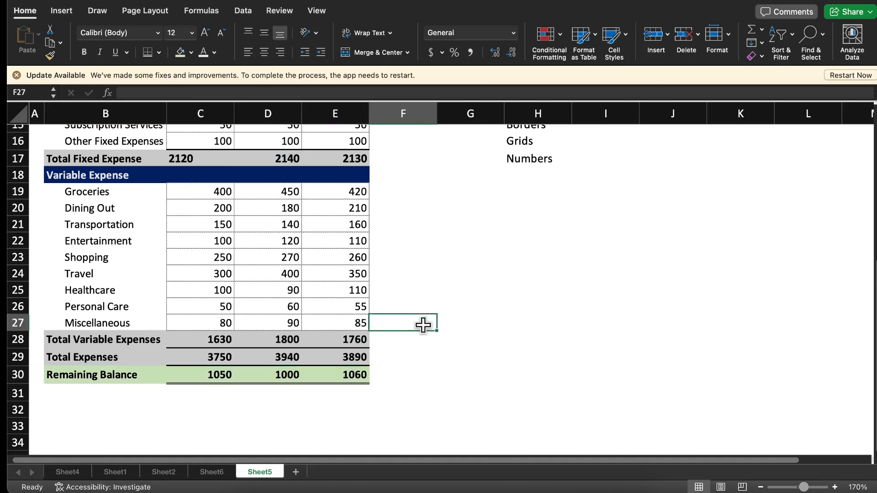
- Review the borders and fills of the whole budget table from the title to the Remaining Balance row
{"action": "scroll", "coordinate": [423, 325], "scroll_direction": "up", "scroll_amount": 7}
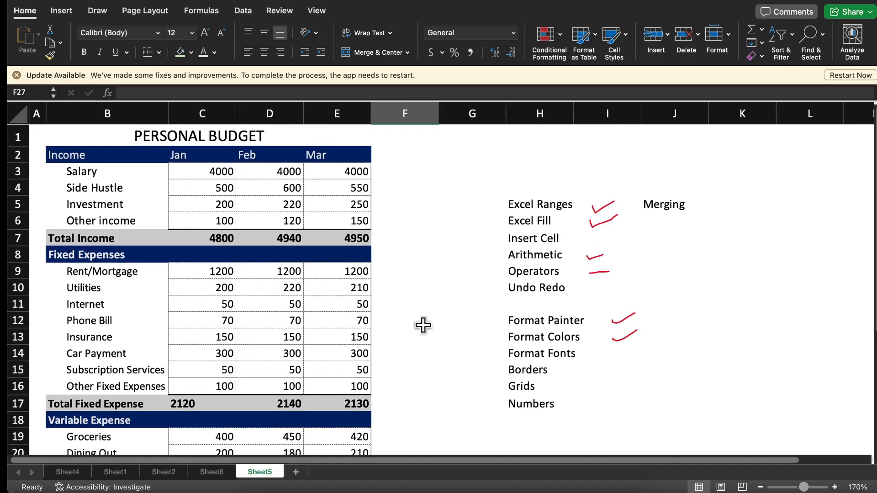
{"action": "scroll", "coordinate": [423, 325], "scroll_direction": "down", "scroll_amount": 5}
{"action": "scroll", "coordinate": [423, 325], "scroll_direction": "down", "scroll_amount": 2}
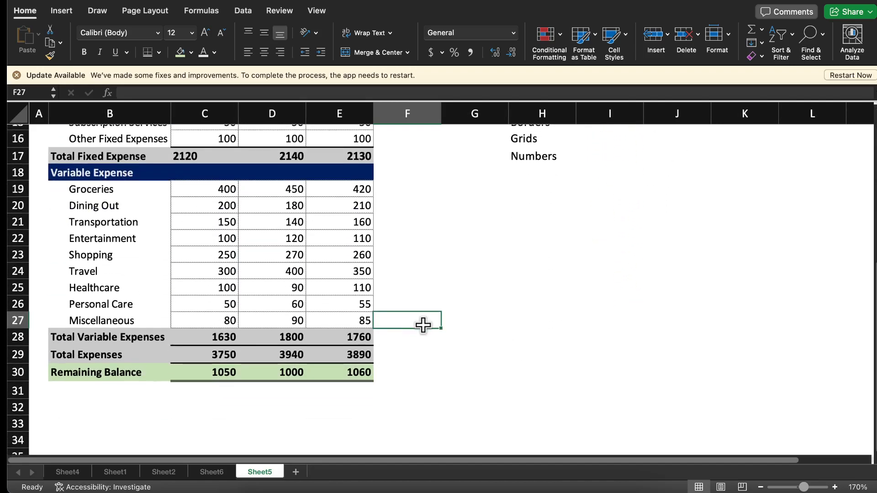
{"action": "scroll", "coordinate": [423, 325], "scroll_direction": "up", "scroll_amount": 7}
{"action": "scroll", "coordinate": [423, 324], "scroll_direction": "down", "scroll_amount": 5}
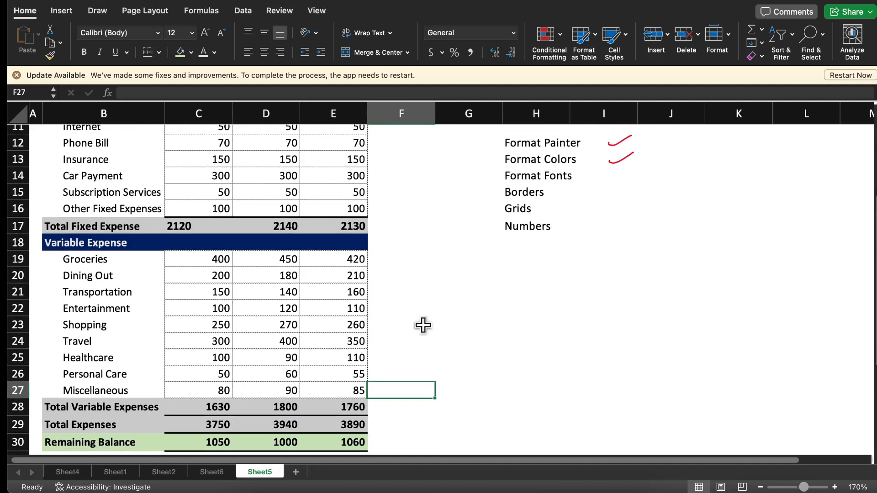
{"action": "scroll", "coordinate": [423, 325], "scroll_direction": "down", "scroll_amount": 5}
{"action": "scroll", "coordinate": [423, 324], "scroll_direction": "down", "scroll_amount": 1}
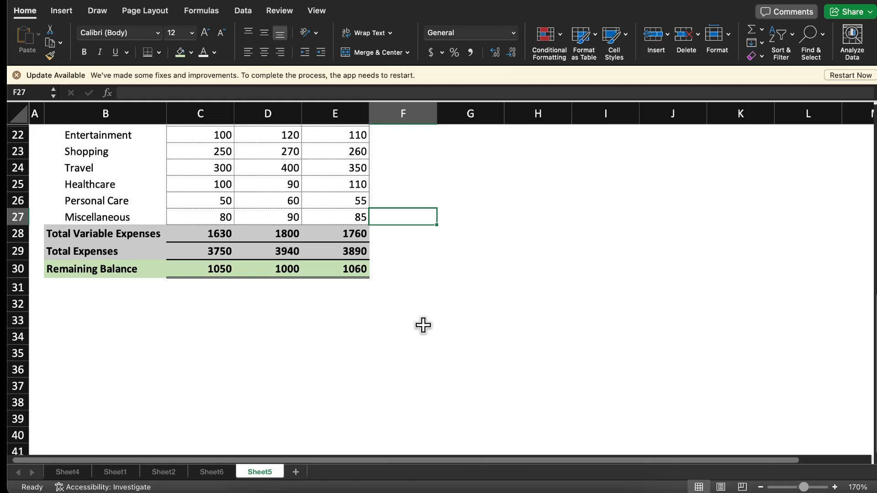
{"action": "scroll", "coordinate": [423, 325], "scroll_direction": "up", "scroll_amount": 10}
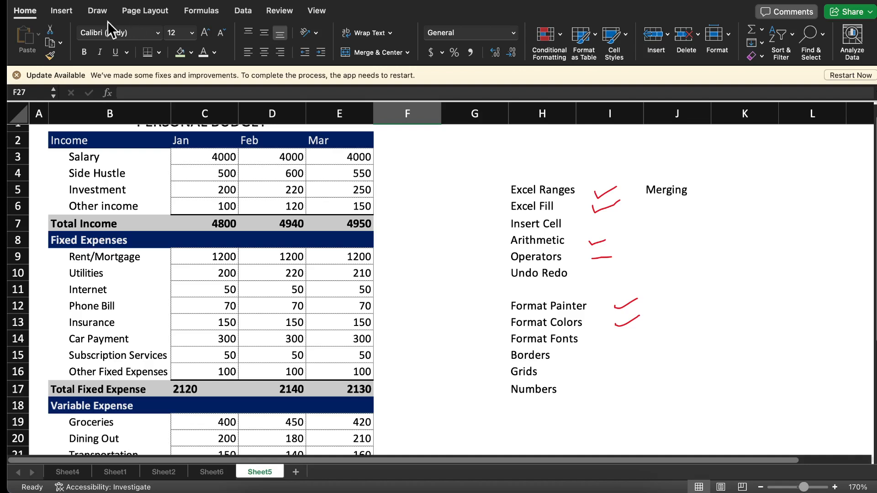
- Tick off Format Fonts, Borders, Grids, Numbers and Merging in the topic list with the red pen
{"action": "left_click", "coordinate": [94, 12]}
{"action": "left_click", "coordinate": [152, 31]}
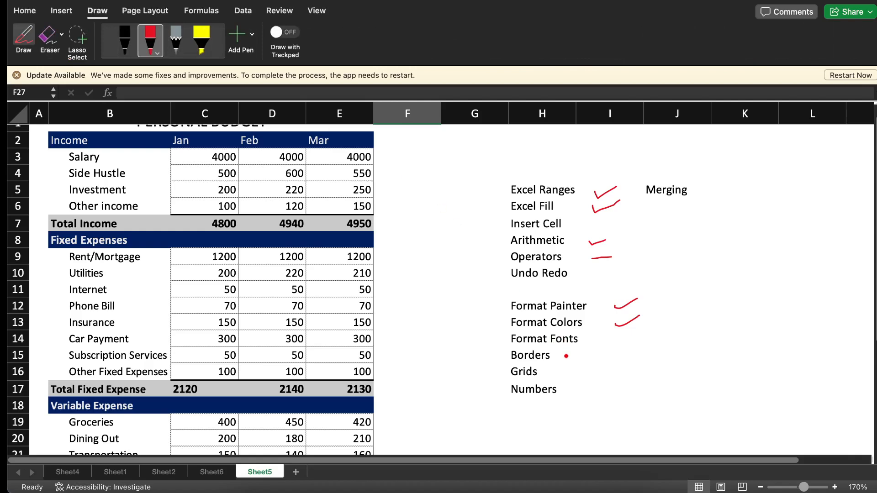
{"action": "left_click_drag", "start_coordinate": [565, 356], "coordinate": [598, 340]}
{"action": "left_click_drag", "start_coordinate": [548, 370], "coordinate": [579, 389]}
{"action": "left_click_drag", "start_coordinate": [691, 192], "coordinate": [708, 185]}
{"action": "key", "text": "Escape"}
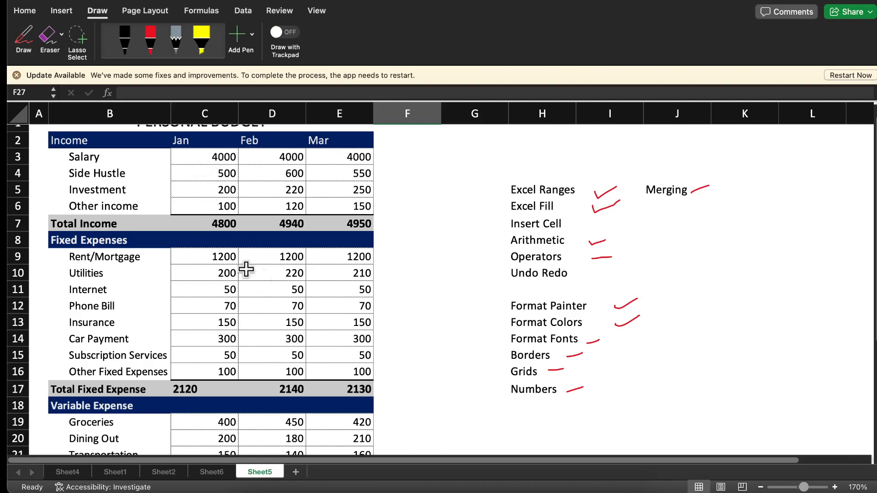
- Format all budget amounts in C3:E30 as Currency
{"action": "left_click", "coordinate": [273, 309]}
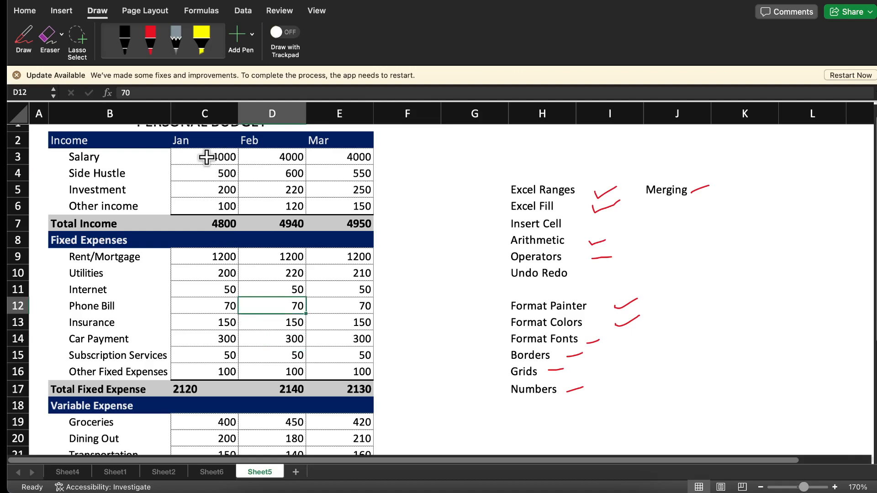
{"action": "mouse_move", "coordinate": [207, 157]}
{"action": "left_mouse_down"}
{"action": "mouse_move", "coordinate": [255, 186]}
{"action": "mouse_move", "coordinate": [283, 459]}
{"action": "mouse_move", "coordinate": [303, 450]}
{"action": "mouse_move", "coordinate": [299, 480]}
{"action": "mouse_move", "coordinate": [338, 465]}
{"action": "mouse_move", "coordinate": [349, 413]}
{"action": "left_mouse_up"}
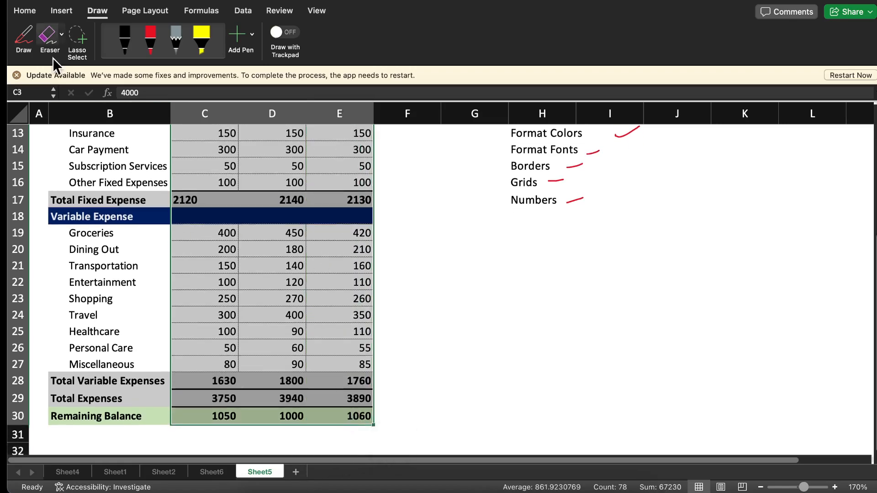
{"action": "left_click", "coordinate": [22, 14]}
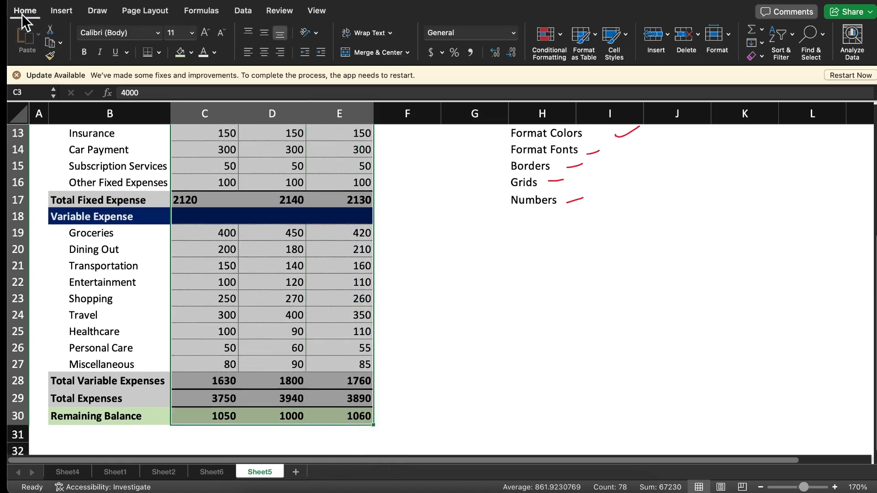
{"action": "left_click", "coordinate": [514, 33]}
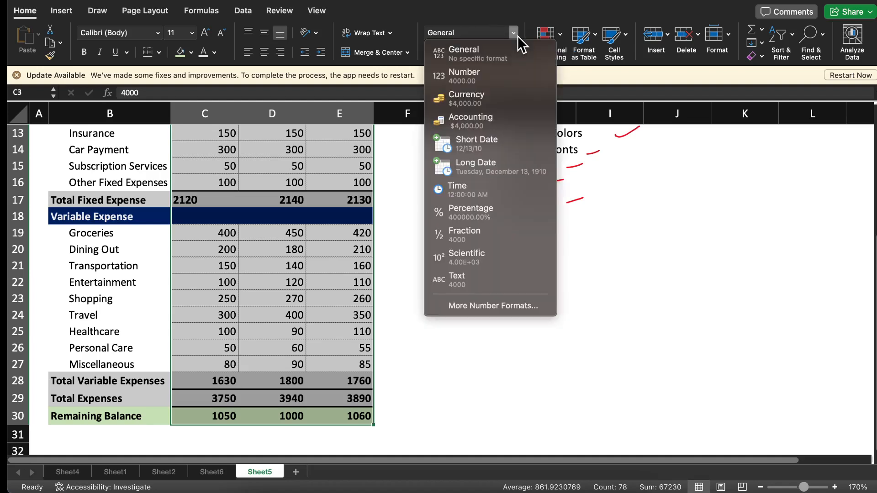
{"action": "left_click", "coordinate": [498, 96]}
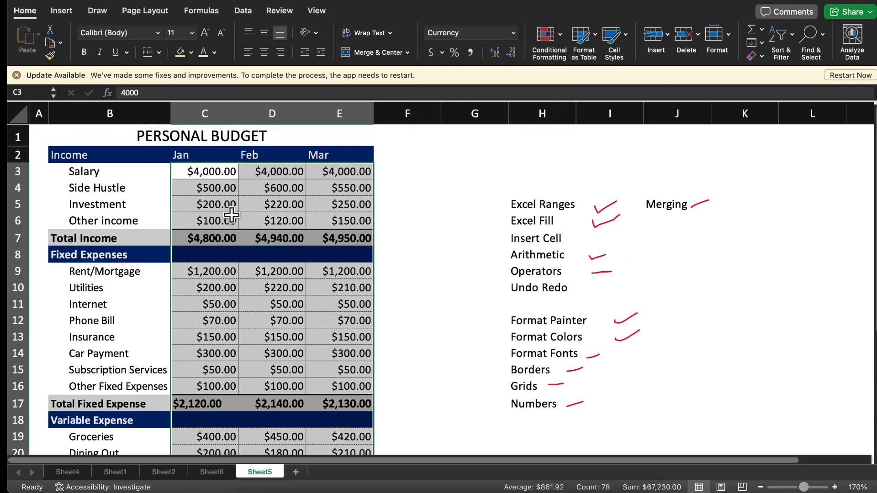
- Remove both decimal places from the currency amounts in C3:E30, and restore the two decimals
{"action": "left_click", "coordinate": [513, 57]}
{"action": "left_click", "coordinate": [512, 57]}
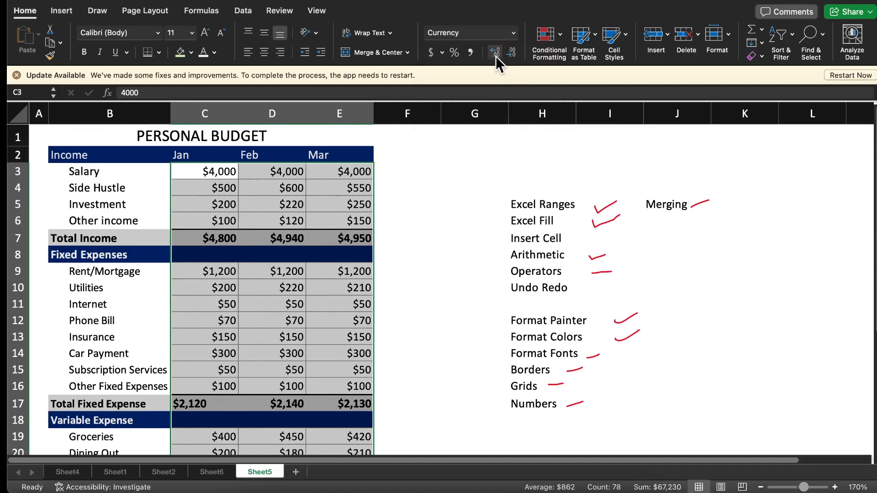
{"action": "left_click", "coordinate": [496, 57]}
{"action": "left_click", "coordinate": [496, 53]}
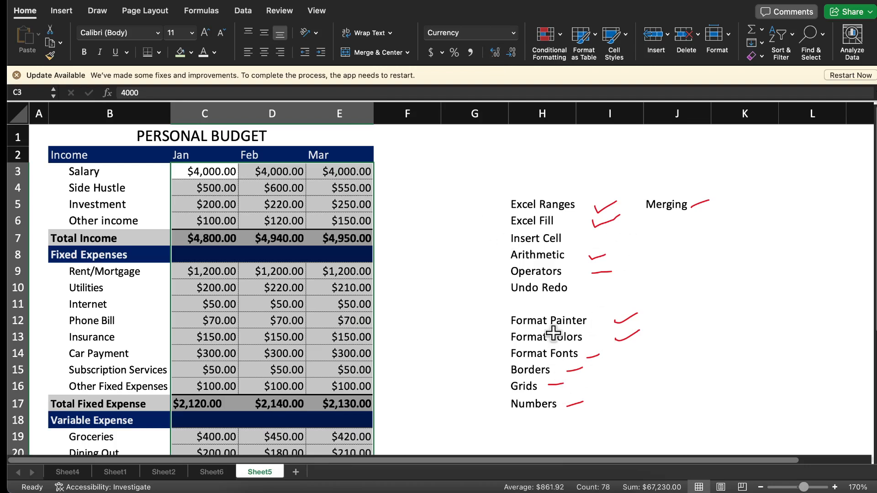
{"action": "left_click", "coordinate": [419, 299]}
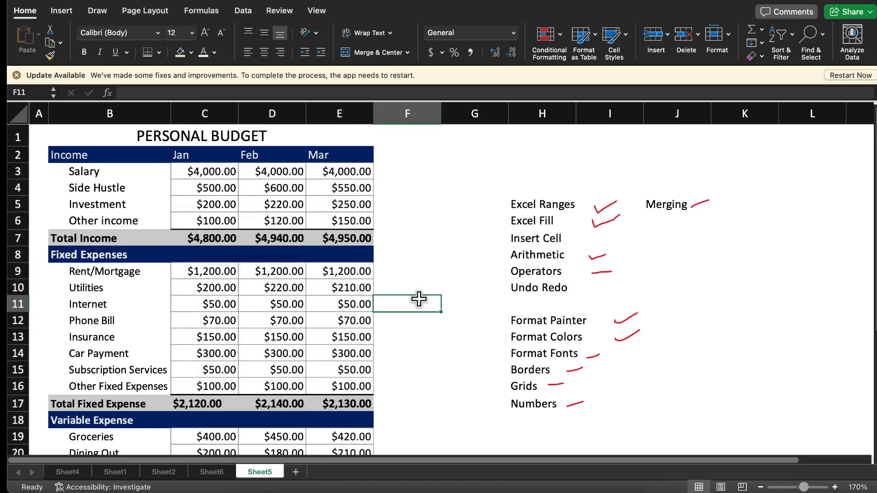
- Enter the sample text FKHF in K9, KNFLKDLKF in K11 and LKDNLKD in K14
{"action": "left_click", "coordinate": [757, 268]}
{"action": "type", "text": "FKHF"}
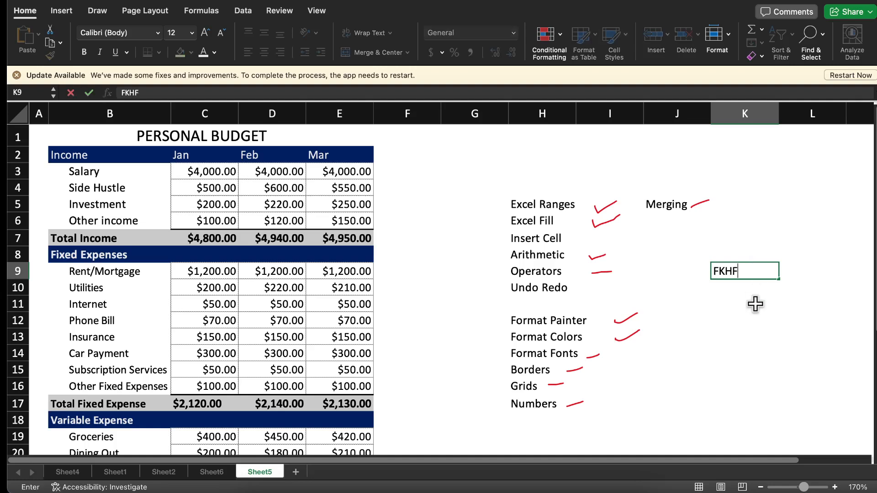
{"action": "left_click", "coordinate": [756, 304]}
{"action": "type", "text": "KNFLKDLKF"}
{"action": "left_click", "coordinate": [744, 351]}
{"action": "type", "text": "LKDNLKD"}
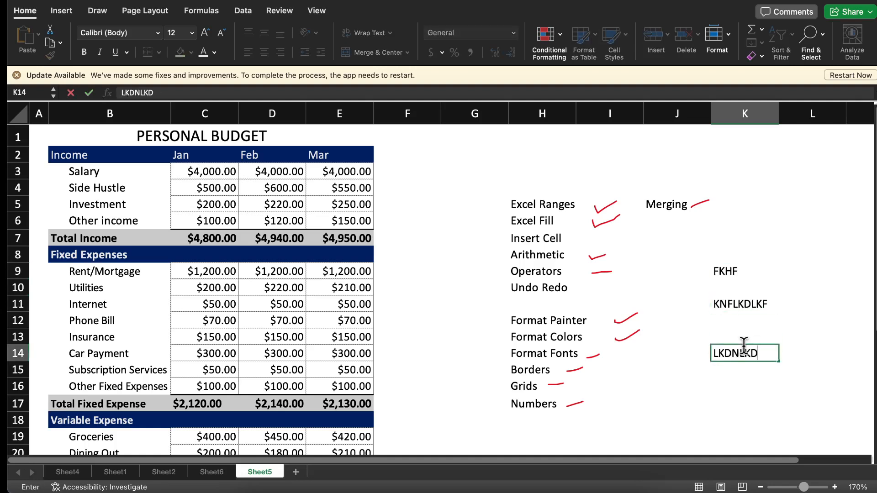
- Enter KENK in K17 and clear it, leaving the cell empty
{"action": "left_click", "coordinate": [736, 405]}
{"action": "type", "text": "KENK"}
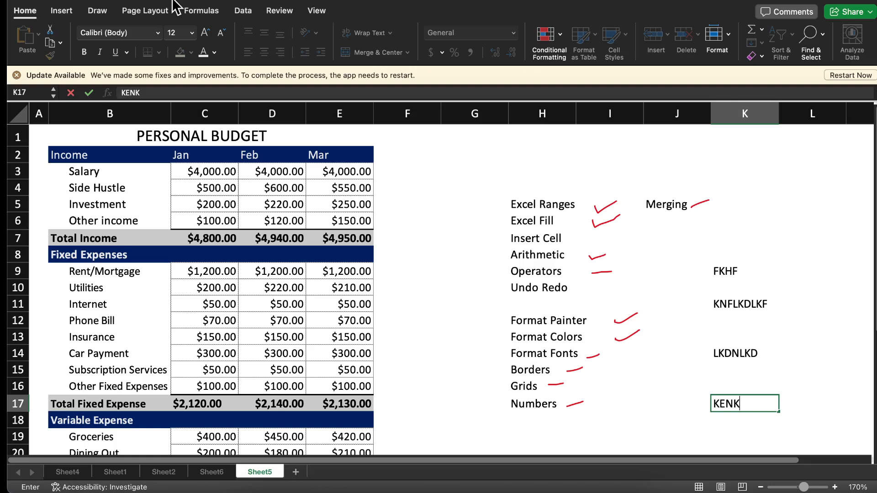
{"action": "key", "text": "BackSpace"}
{"action": "key", "text": "BackSpace"}
{"action": "key", "text": "BackSpace"}
{"action": "key", "text": "BackSpace"}
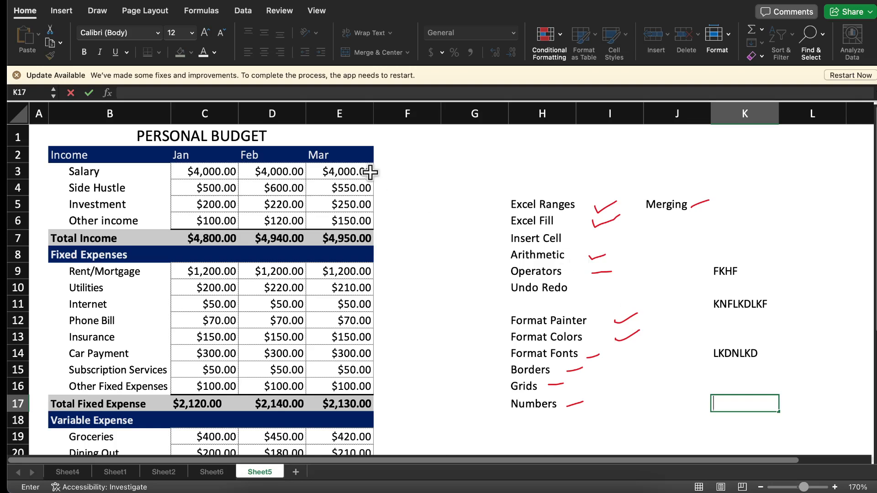
{"action": "left_click", "coordinate": [442, 231]}
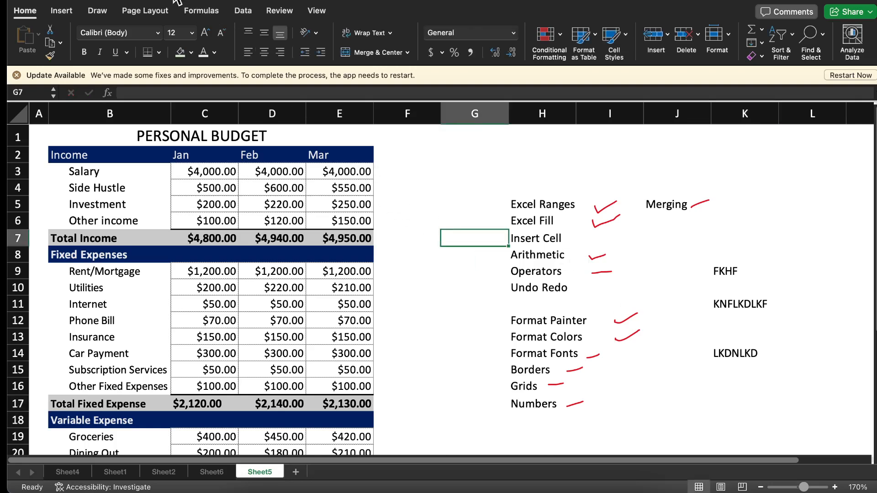
- Undo the sample text entries in K14, K11 and K9
{"action": "key", "text": "Escape"}
{"action": "key", "text": "super+z"}
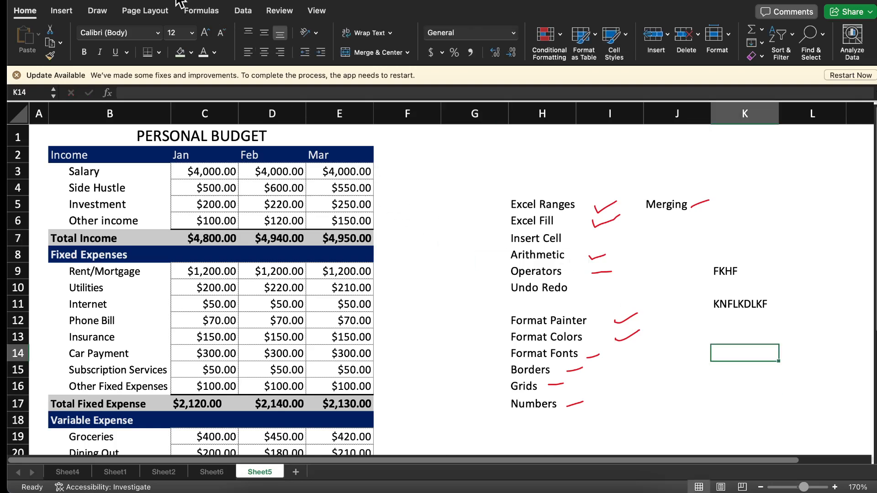
{"action": "key", "text": "super+z"}
{"action": "key", "text": "super+z"}
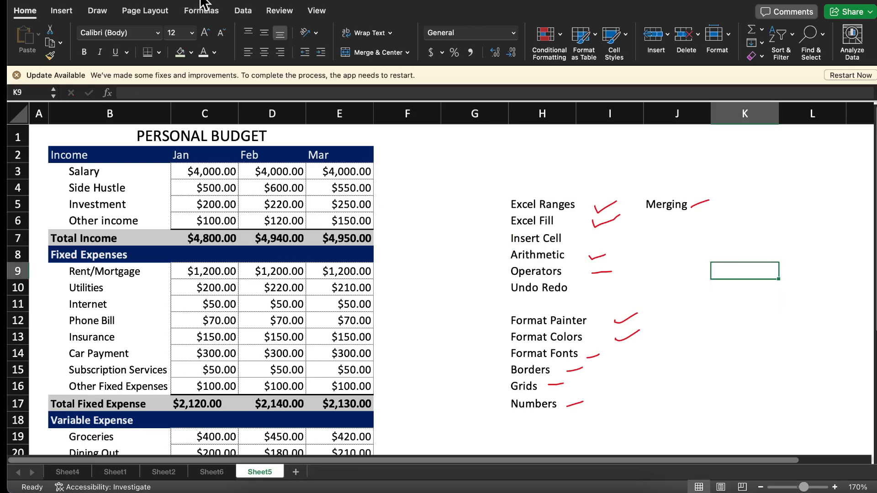
- Redo all the sample text entries in column K, and undo the ones in K14 and K11
{"action": "key", "text": "super+y"}
{"action": "key", "text": "super+y"}
{"action": "key", "text": "super+y"}
{"action": "key", "text": "super+y"}
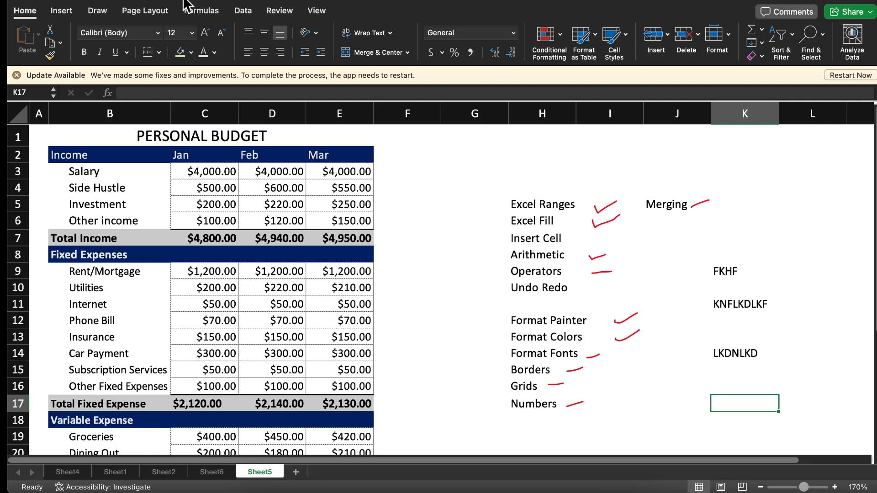
{"action": "key", "text": "super+z"}
{"action": "key", "text": "super+z"}
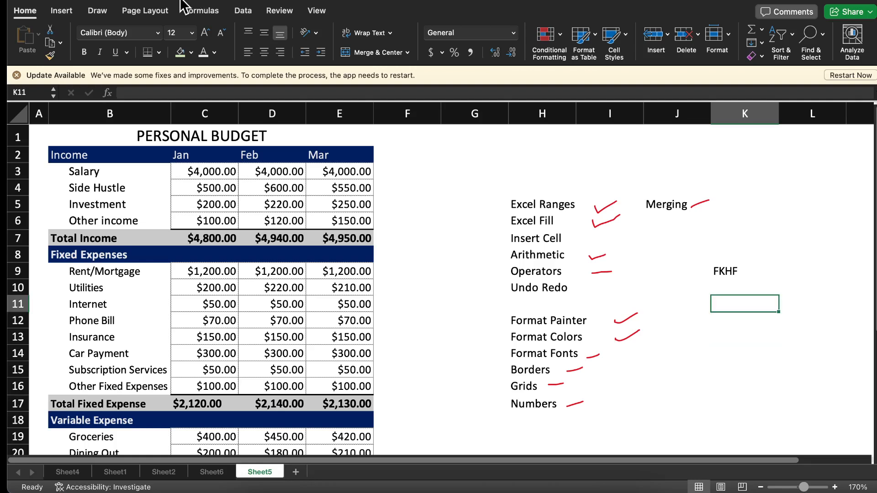